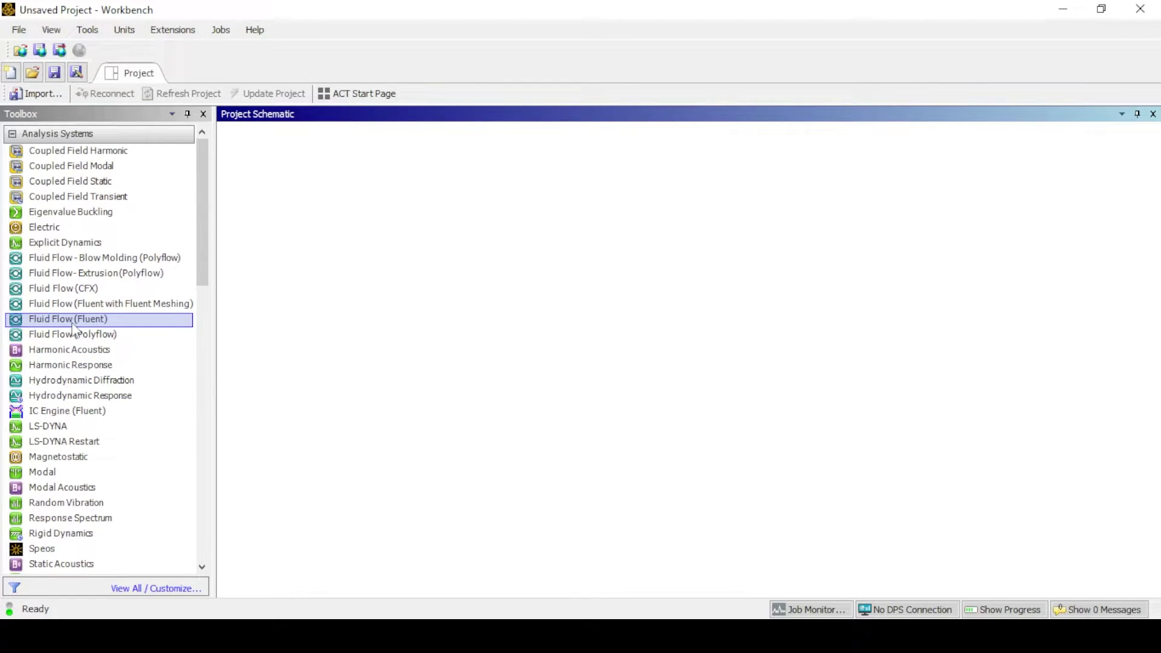
Drag a Fluid Flow (Fluent) system into the Project Schematic and create its geometry in DesignModeler
drag(74, 328, 311, 228)
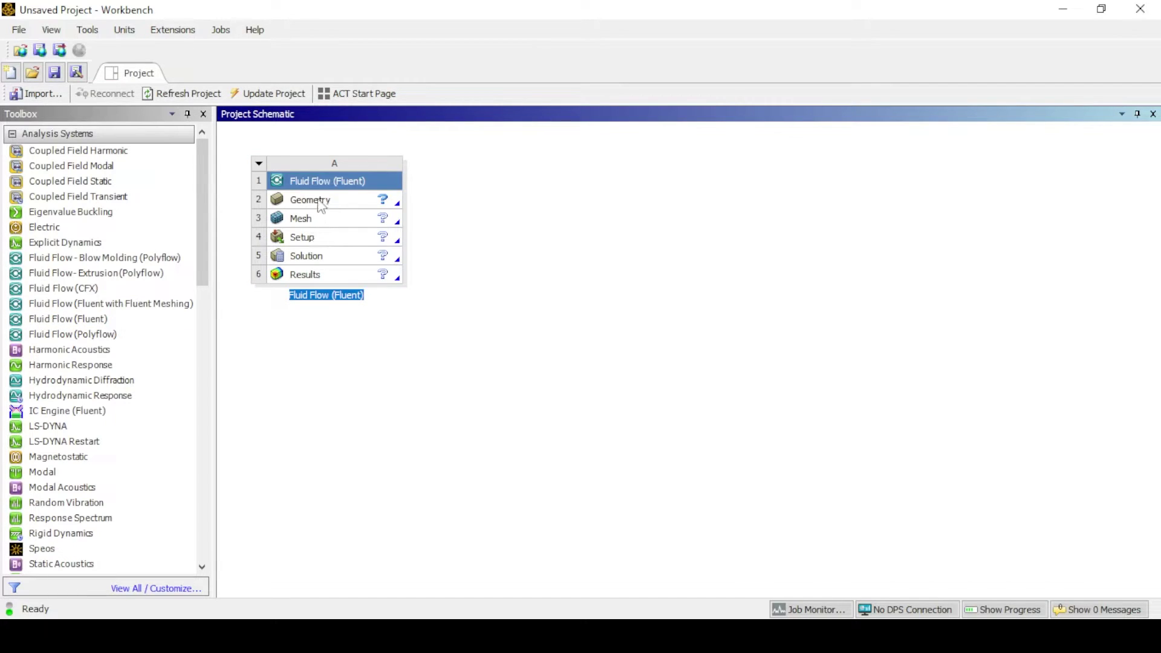
click(322, 207)
right_click(322, 207)
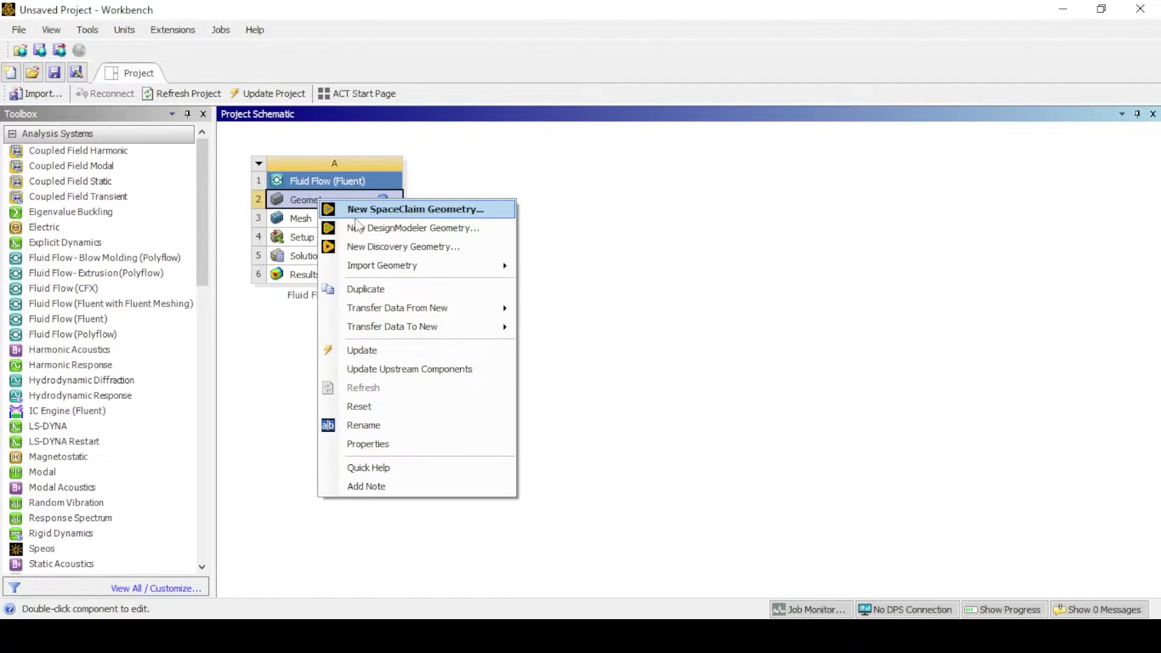
click(359, 230)
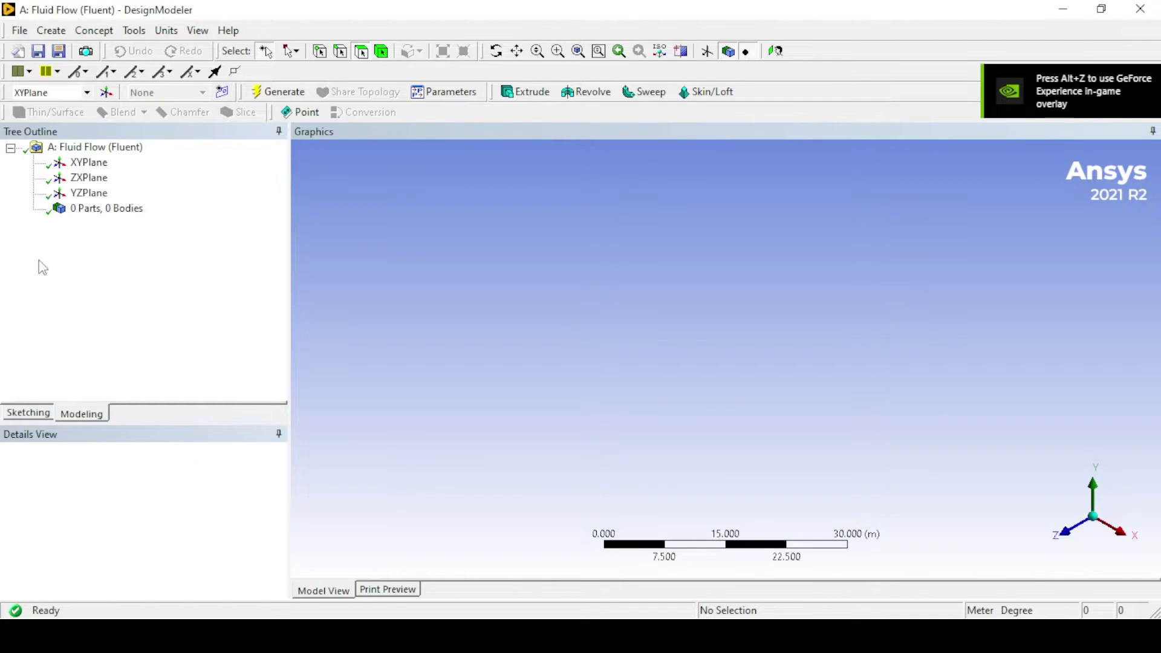
Create a cylinder primitive on the XY plane with radius 0.05 and generate it
click(87, 162)
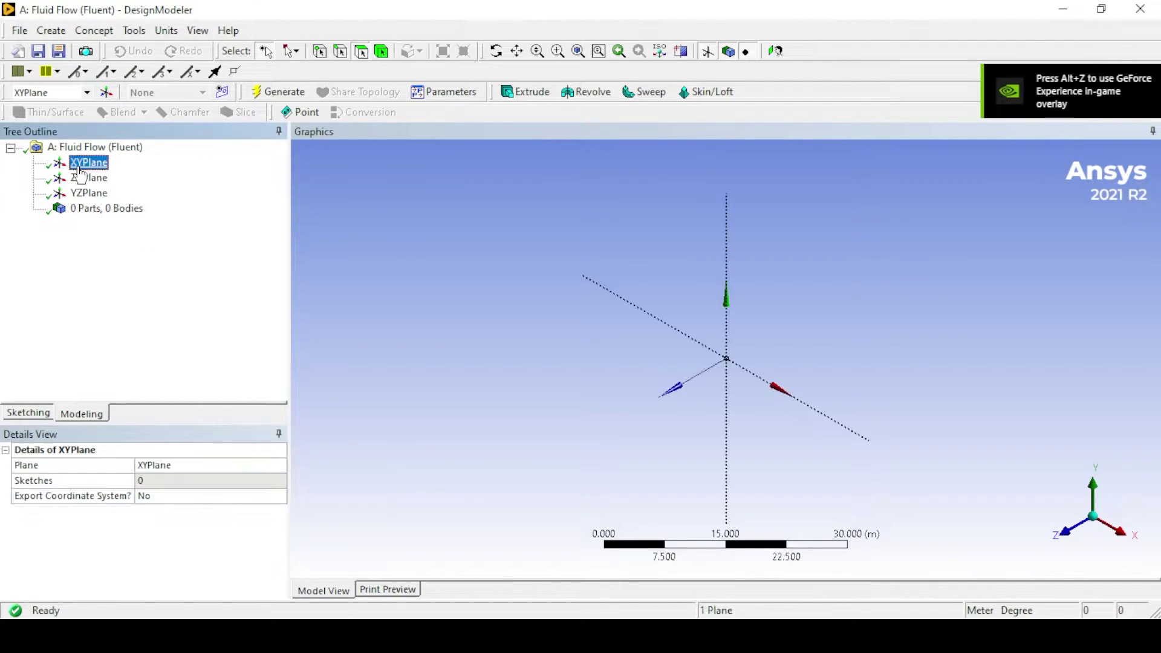
click(52, 30)
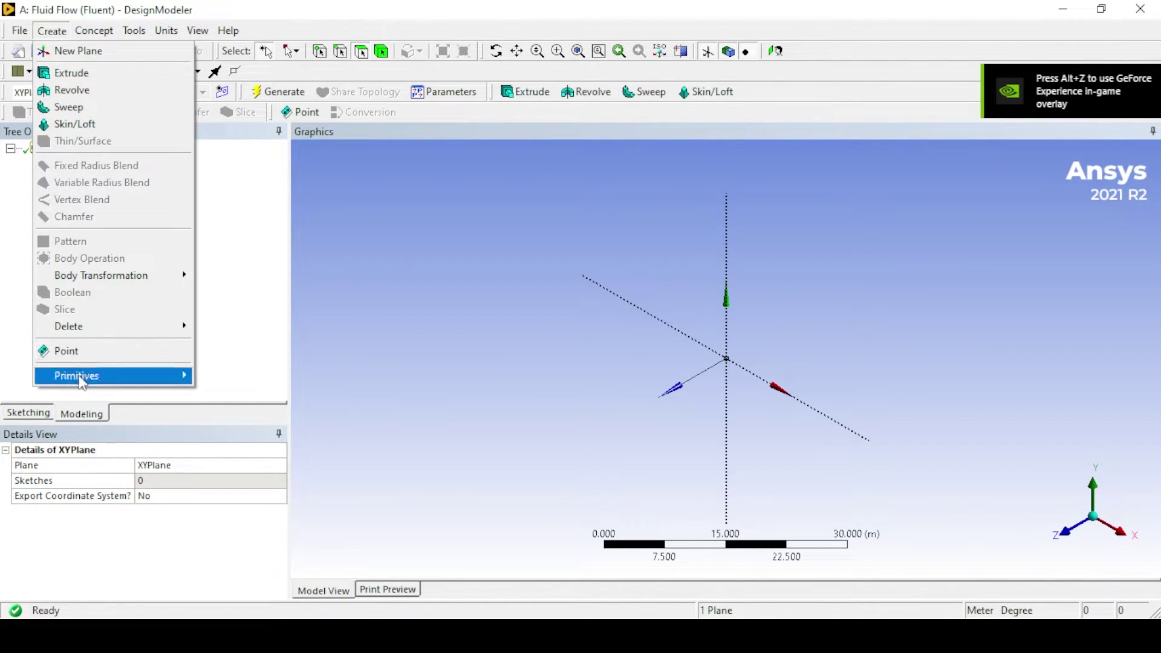
mouse_move(80, 376)
click(231, 427)
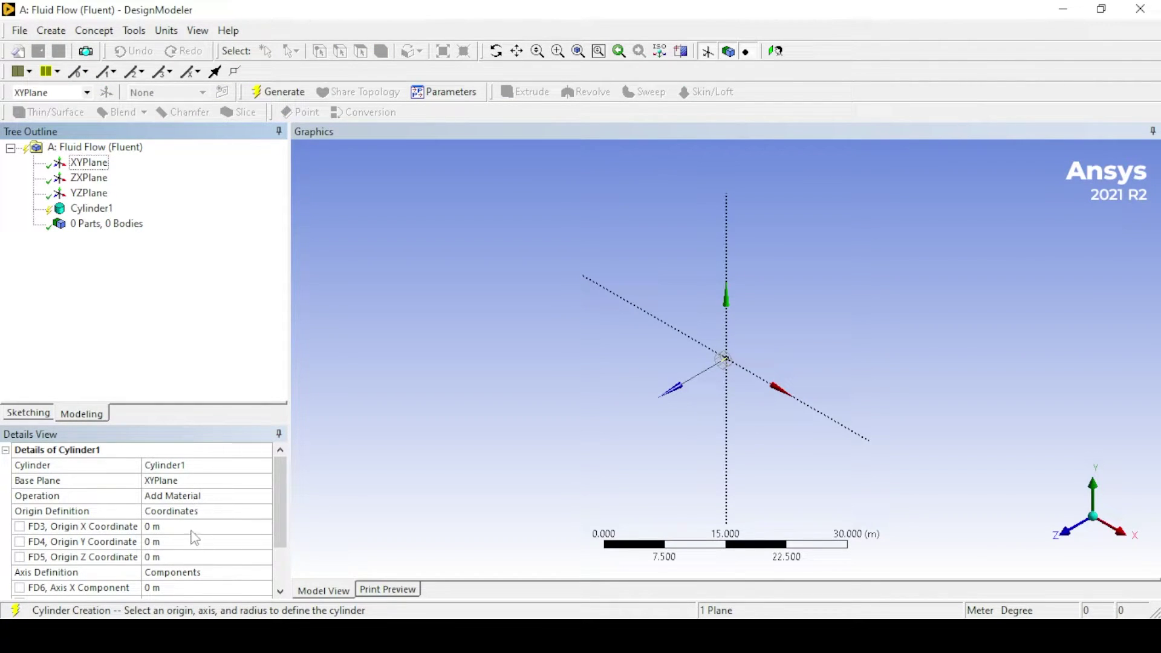
scroll(182, 551, down, 2)
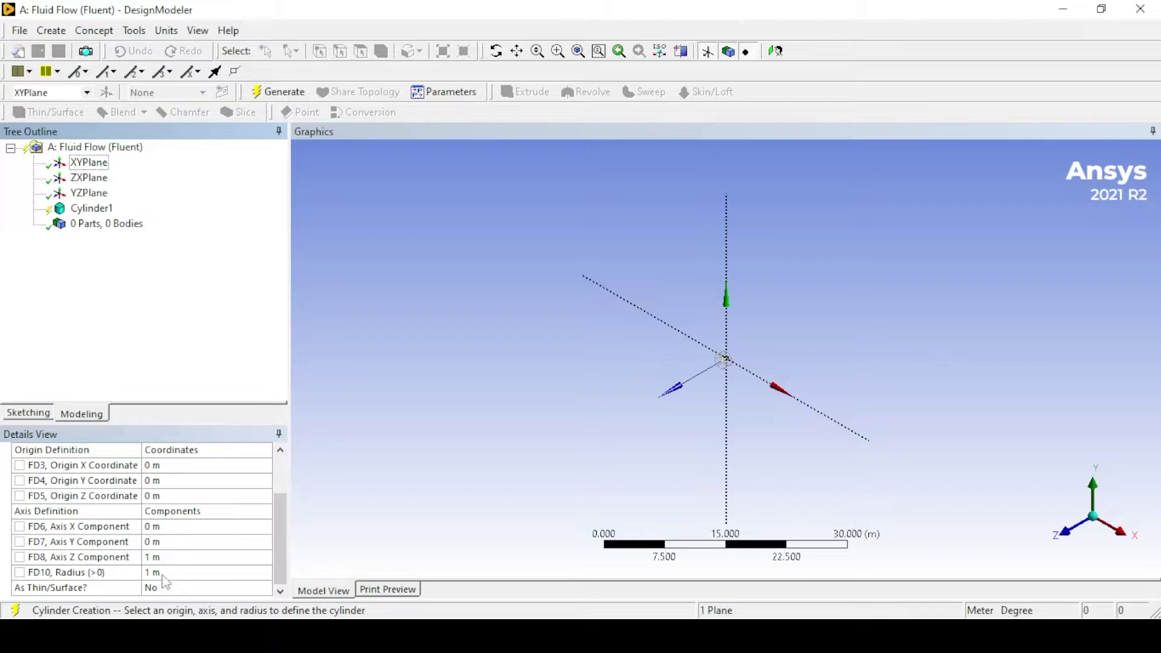
click(164, 573)
text(0.05)
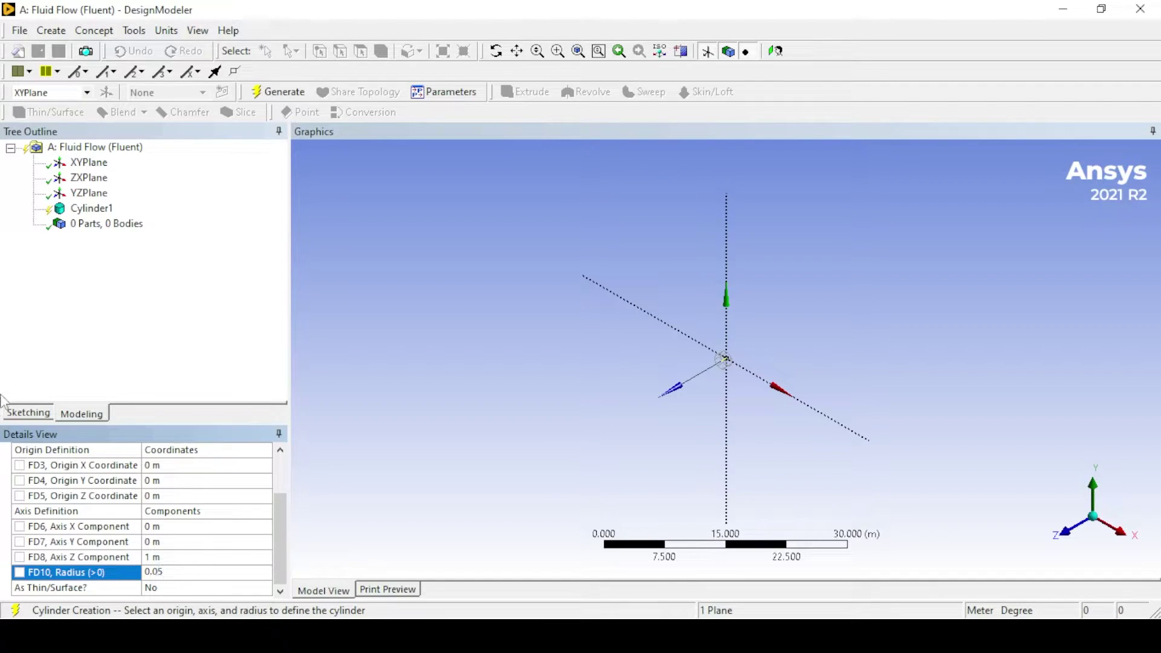
click(40, 338)
click(272, 92)
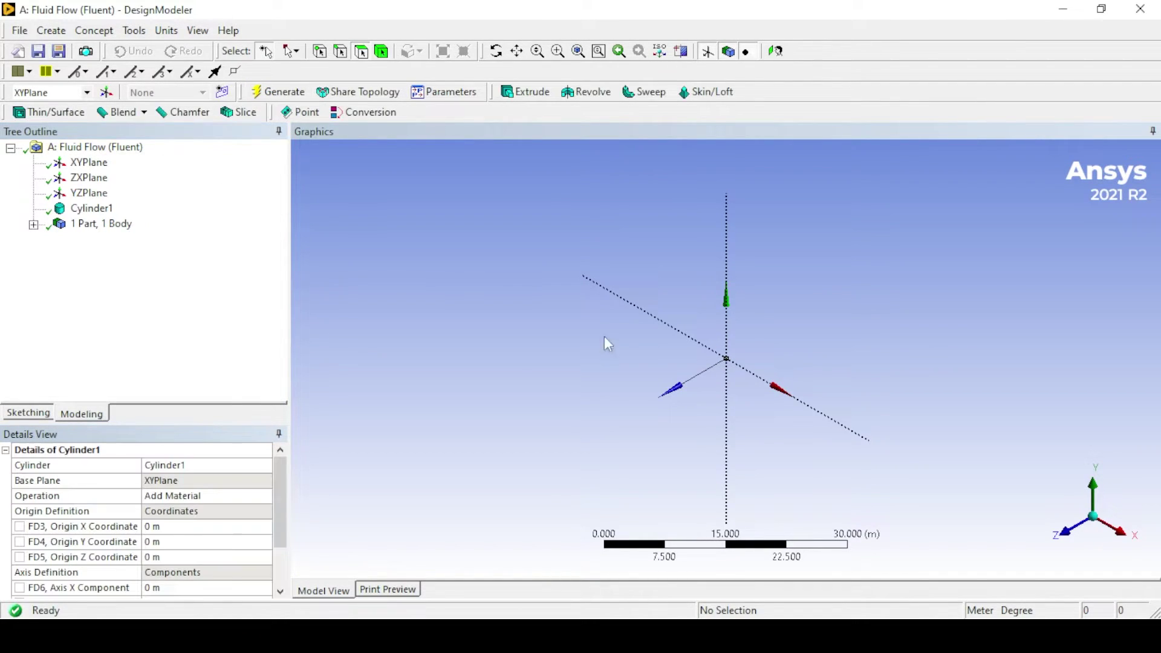
Set the cylinder's operation to Add Frozen
right_drag(791, 413, 705, 345)
scroll(566, 225, up, 5)
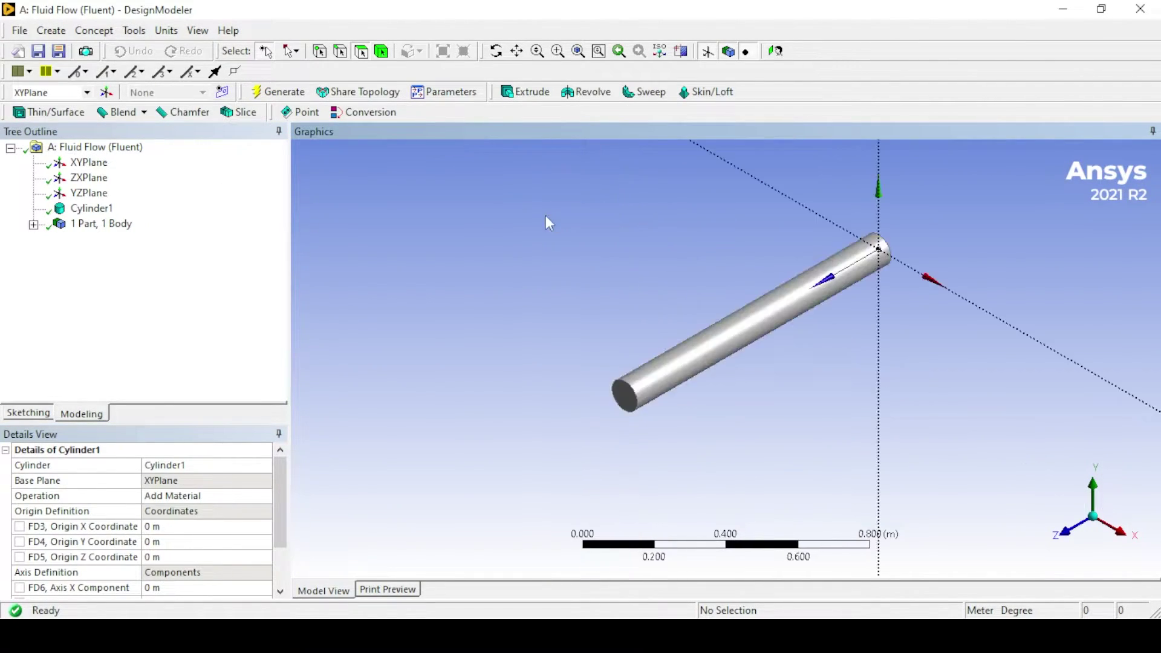
double_click(95, 226)
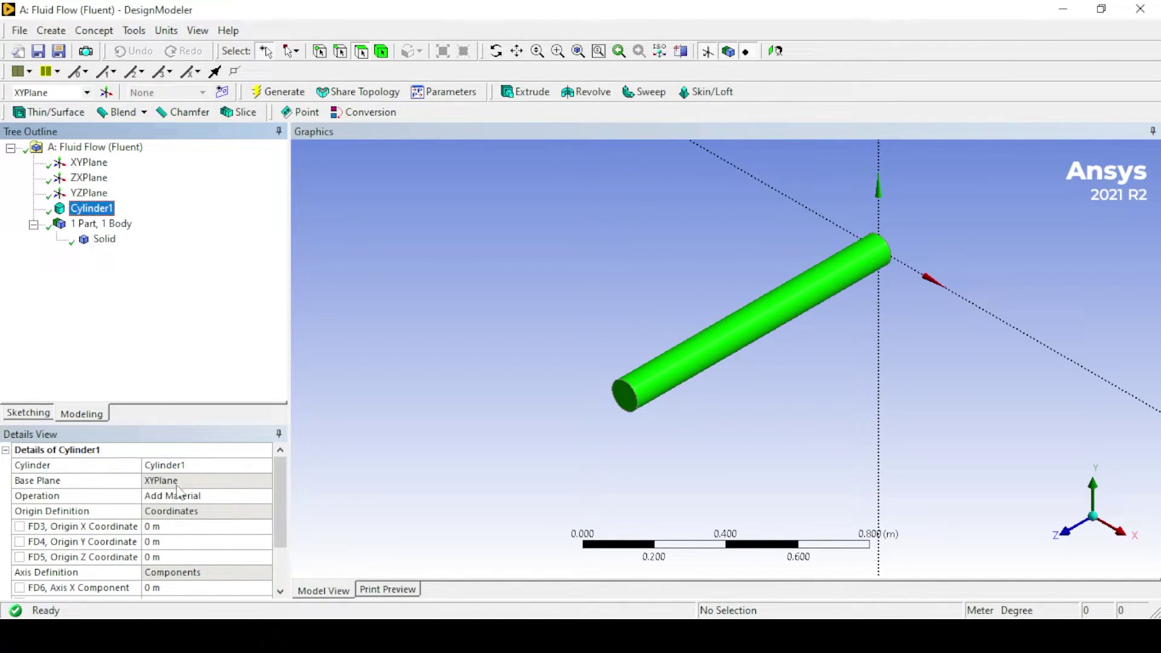
click(178, 496)
click(265, 496)
click(175, 509)
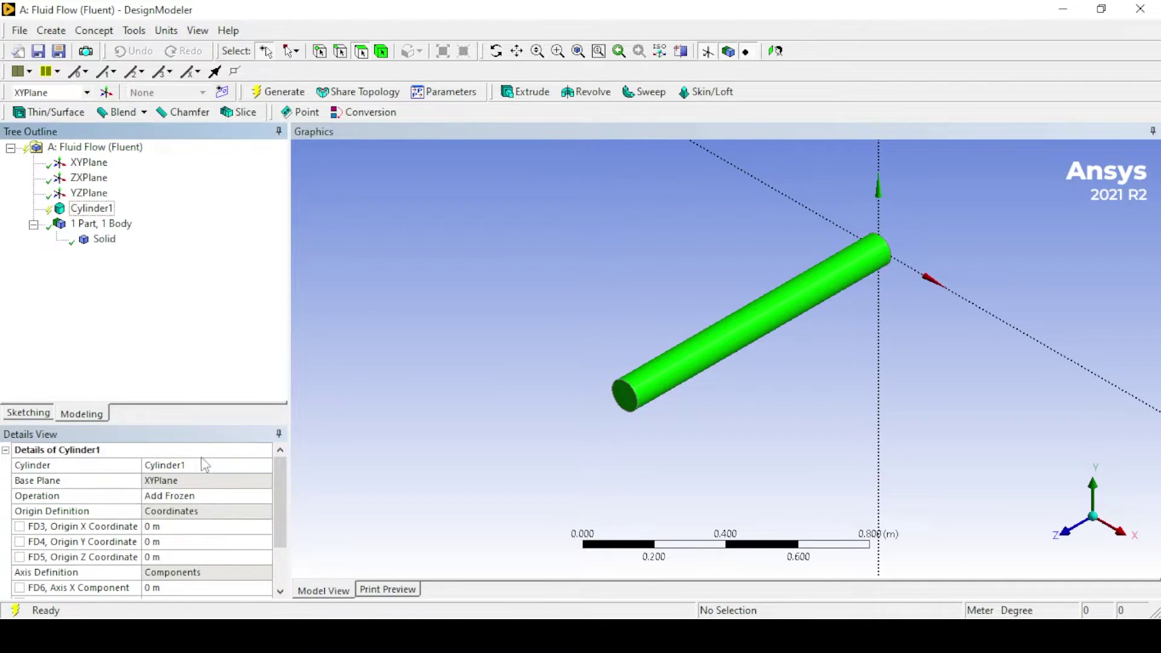
Mark the body as Fluid, regenerate, and open the mesh in the Meshing editor
click(102, 242)
click(164, 559)
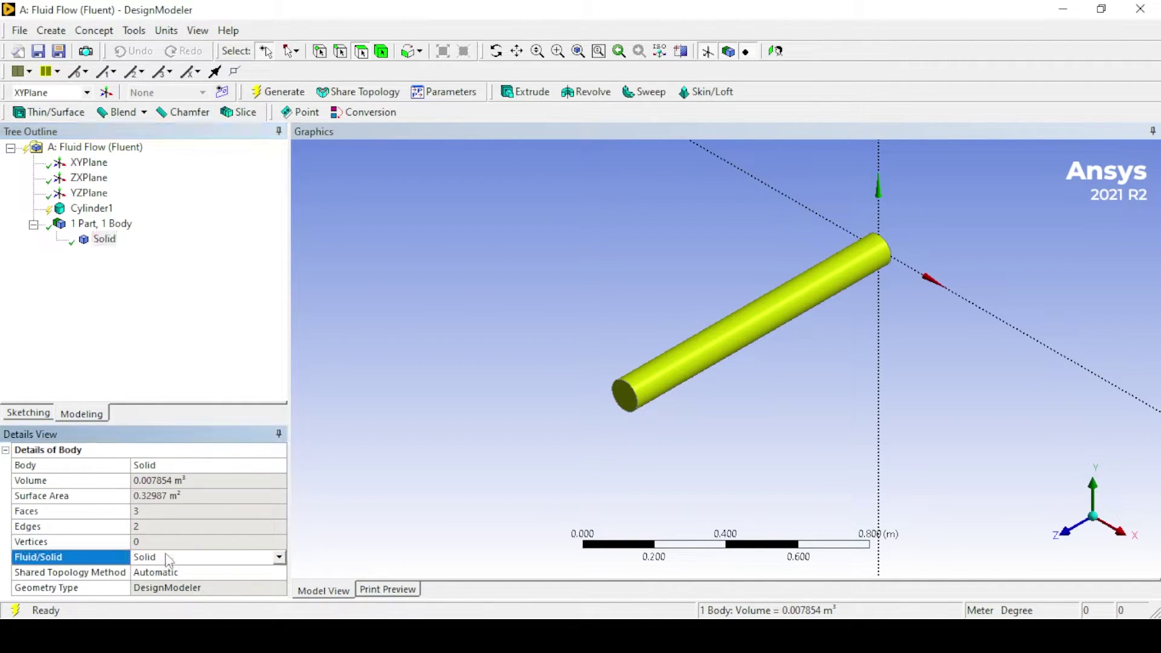
click(279, 557)
click(212, 582)
click(279, 557)
click(255, 571)
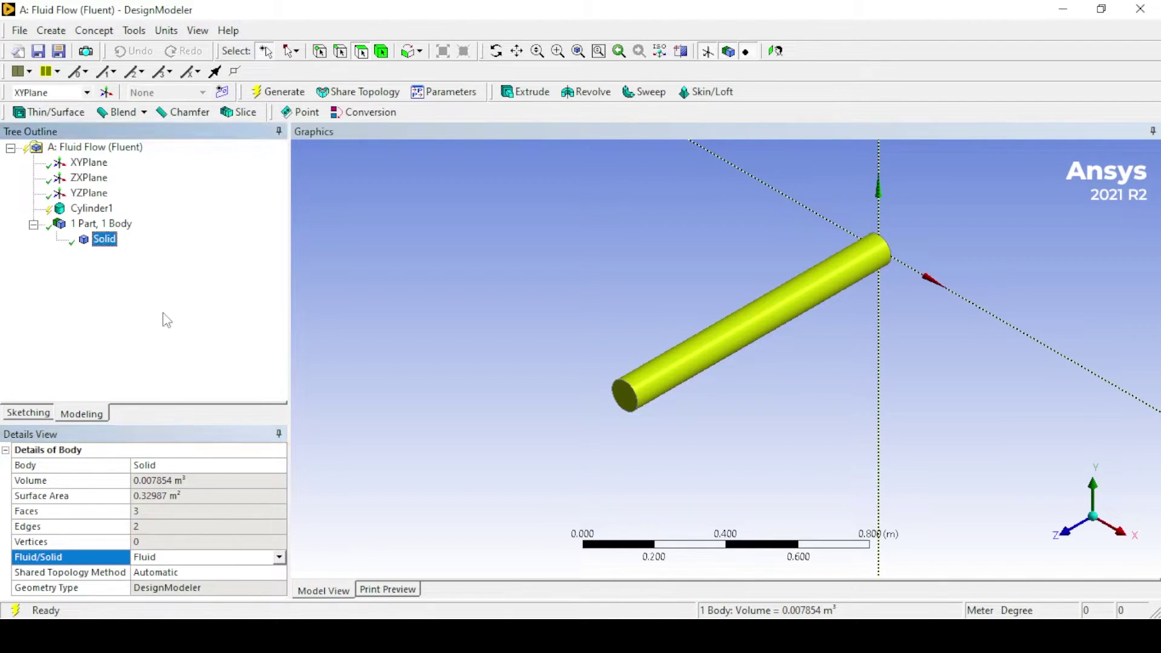
click(278, 91)
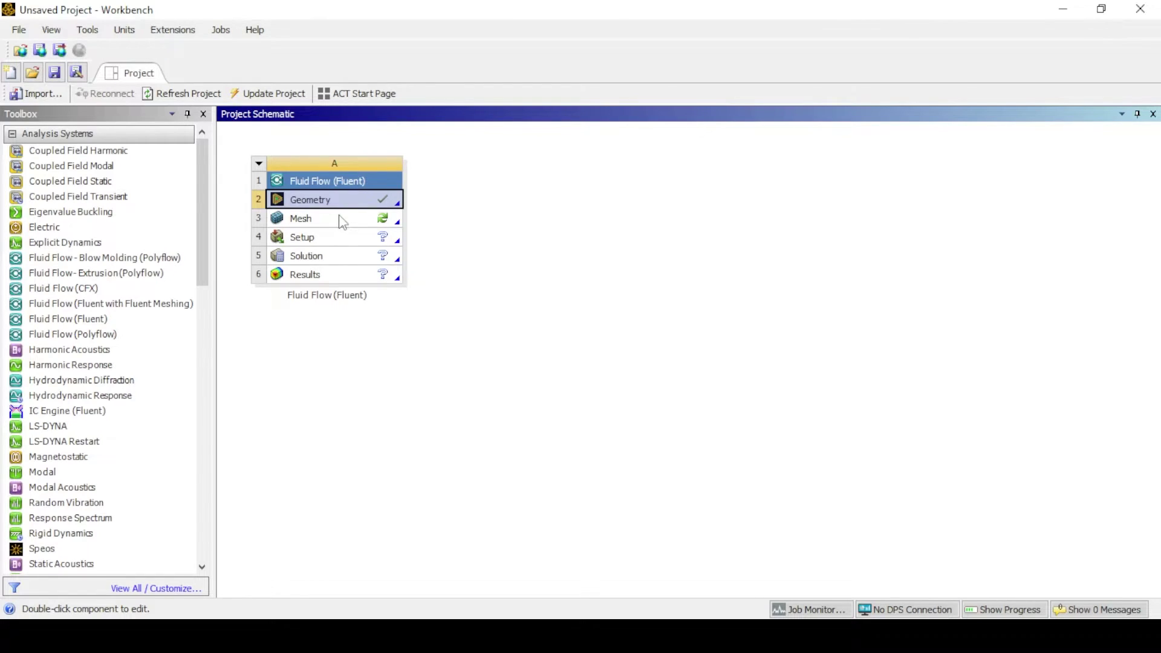
right_click(343, 222)
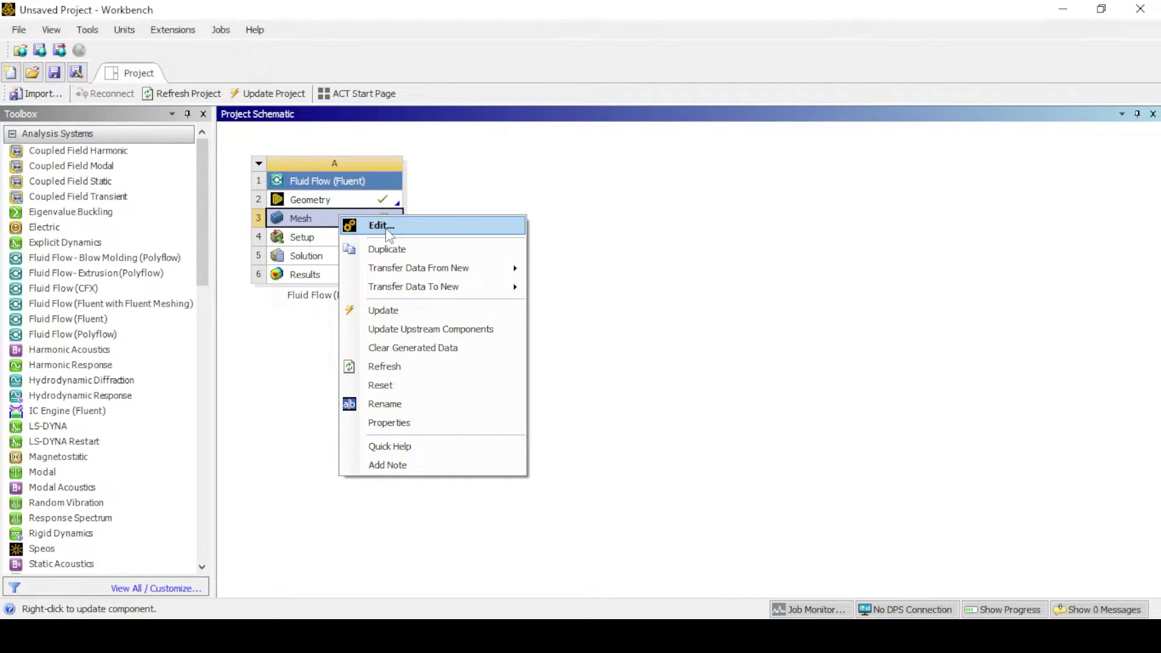
click(389, 229)
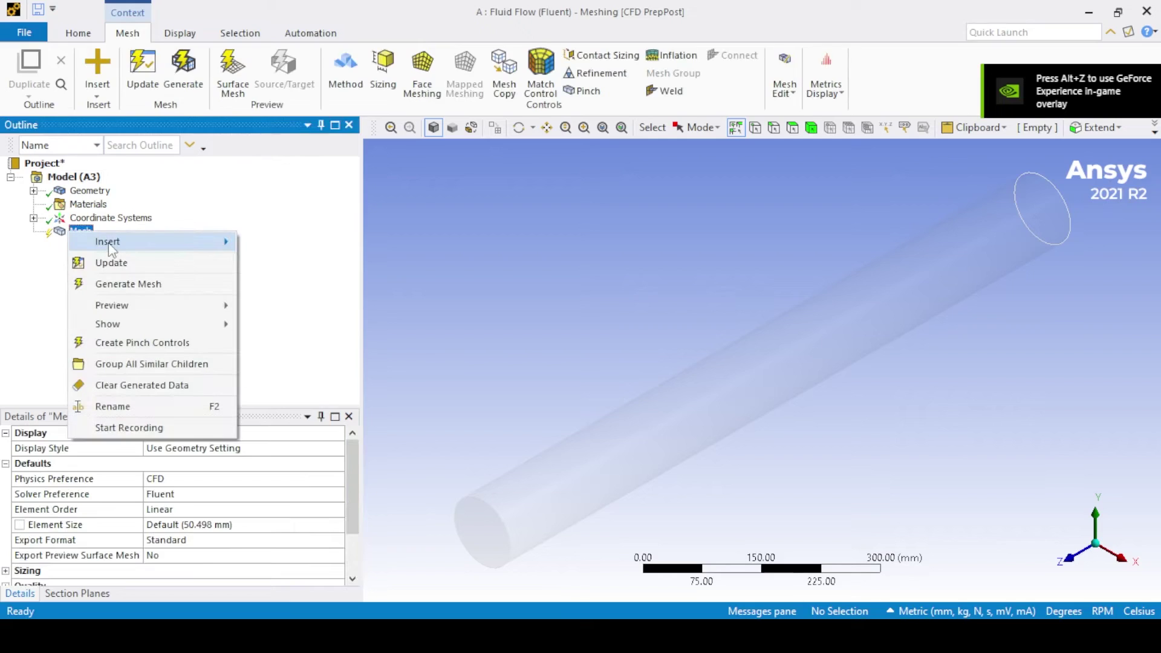
Add a Body Sizing on the pipe body with a 3 mm element size
mouse_move(108, 241)
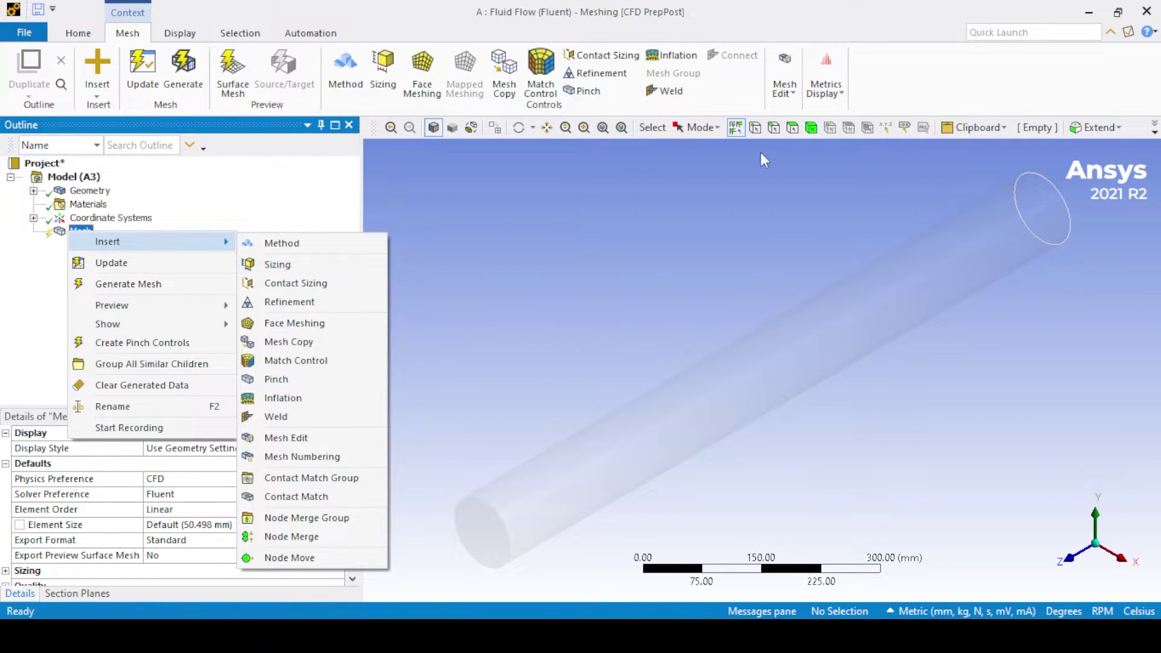
click(810, 128)
right_click(81, 231)
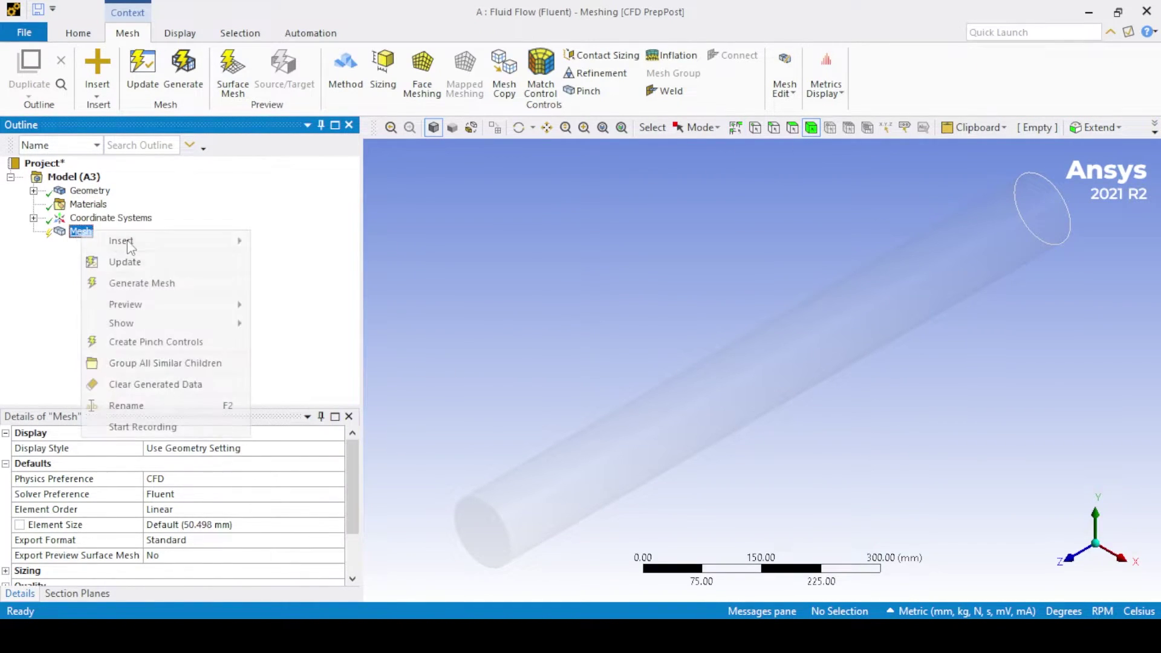
mouse_move(121, 241)
click(291, 264)
click(677, 396)
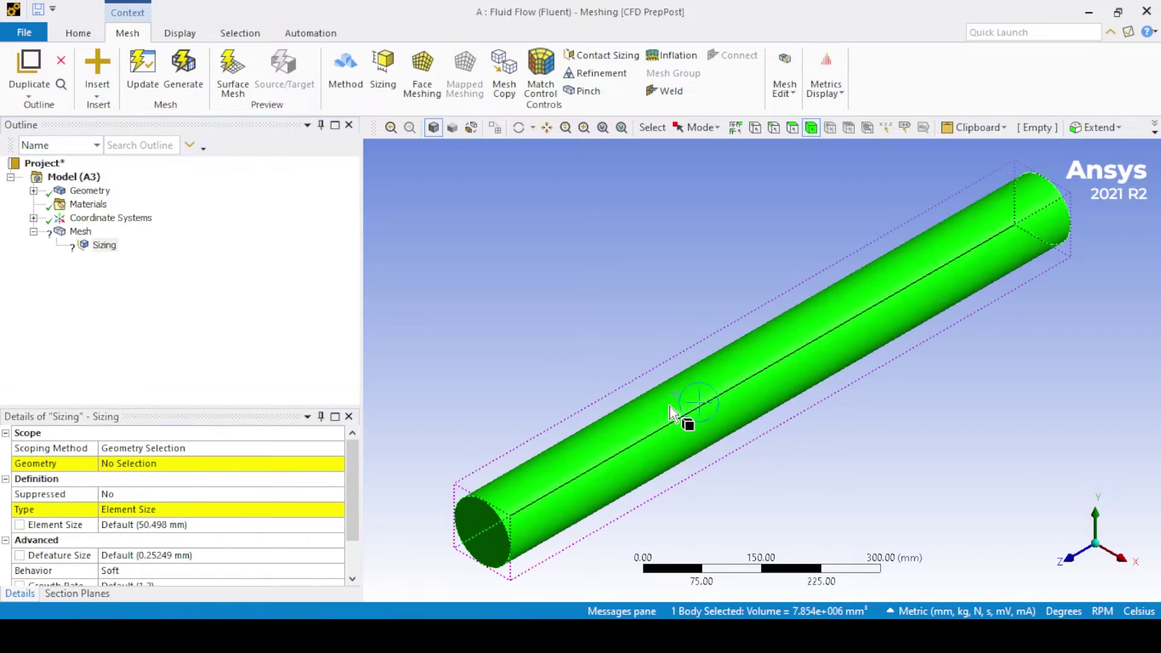
click(124, 476)
click(133, 475)
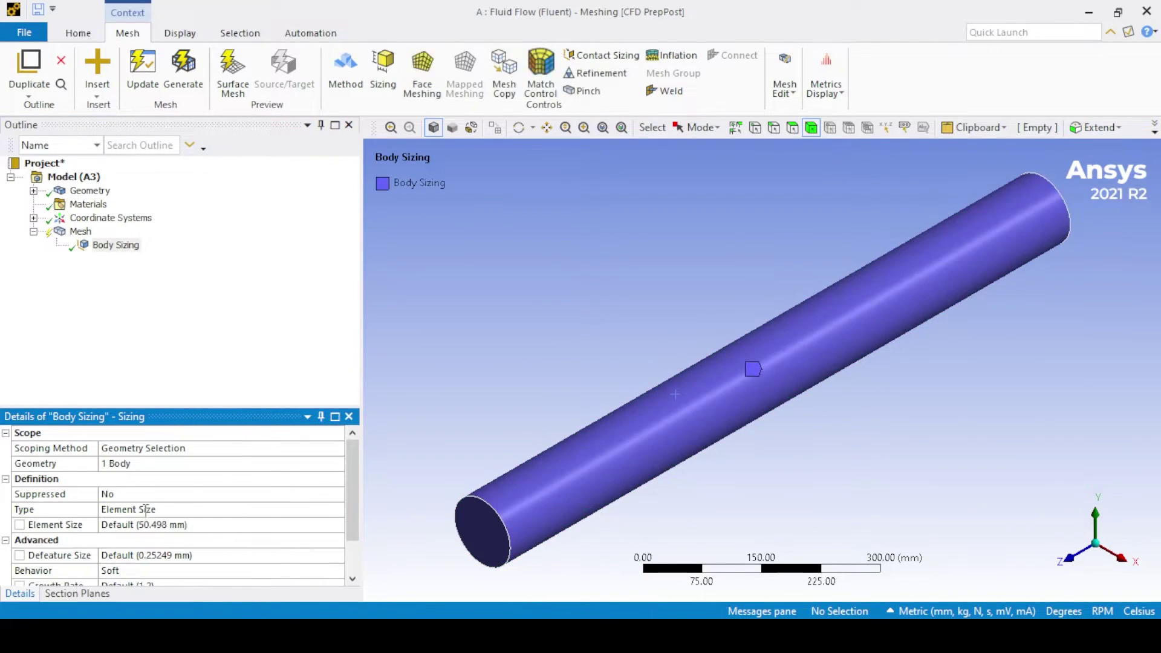
click(160, 524)
text(3)
key(Return)
click(153, 288)
Add a meshing method on the pipe body and set it to MultiZone
right_click(82, 232)
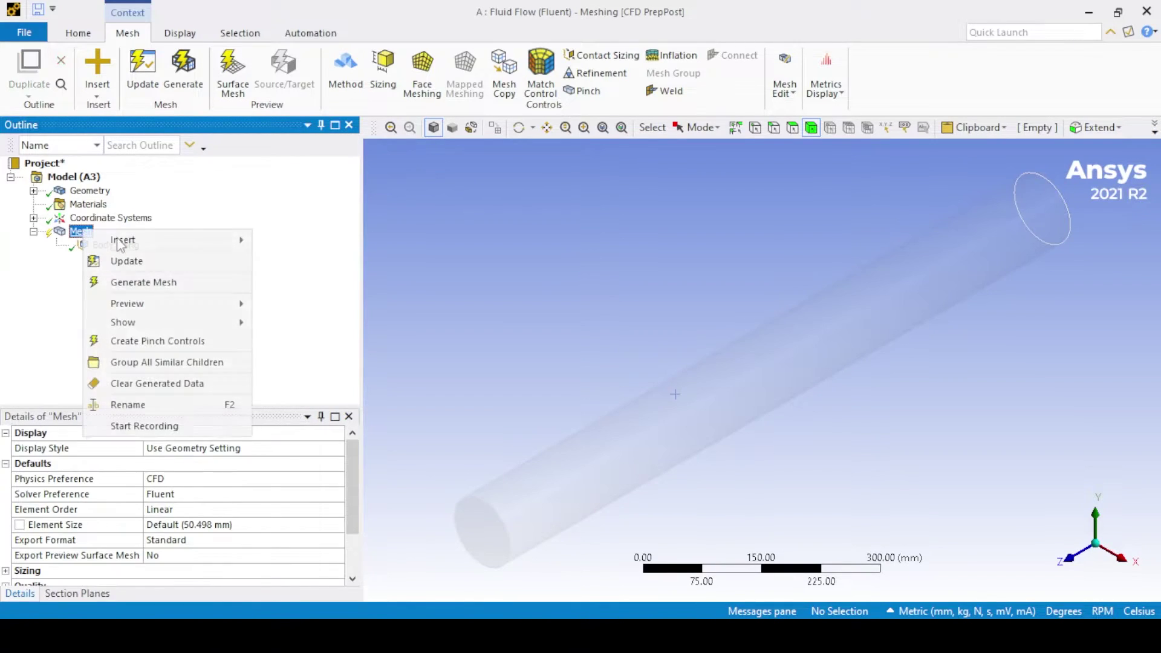
mouse_move(226, 232)
click(294, 241)
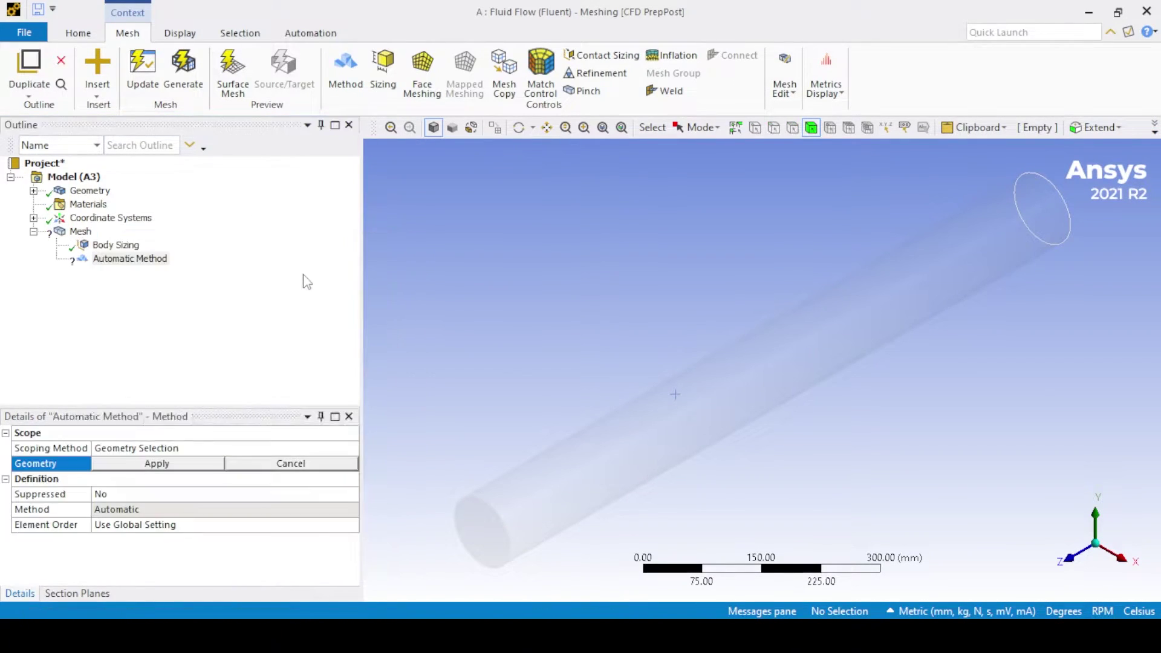
click(676, 444)
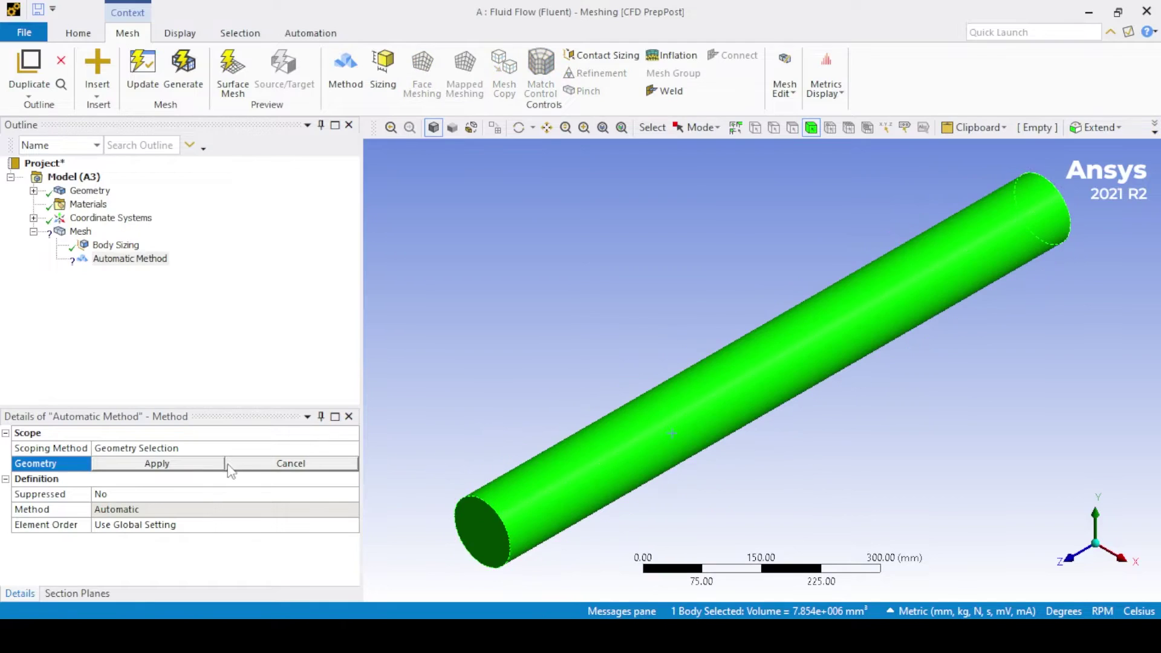
click(181, 467)
click(213, 511)
click(351, 509)
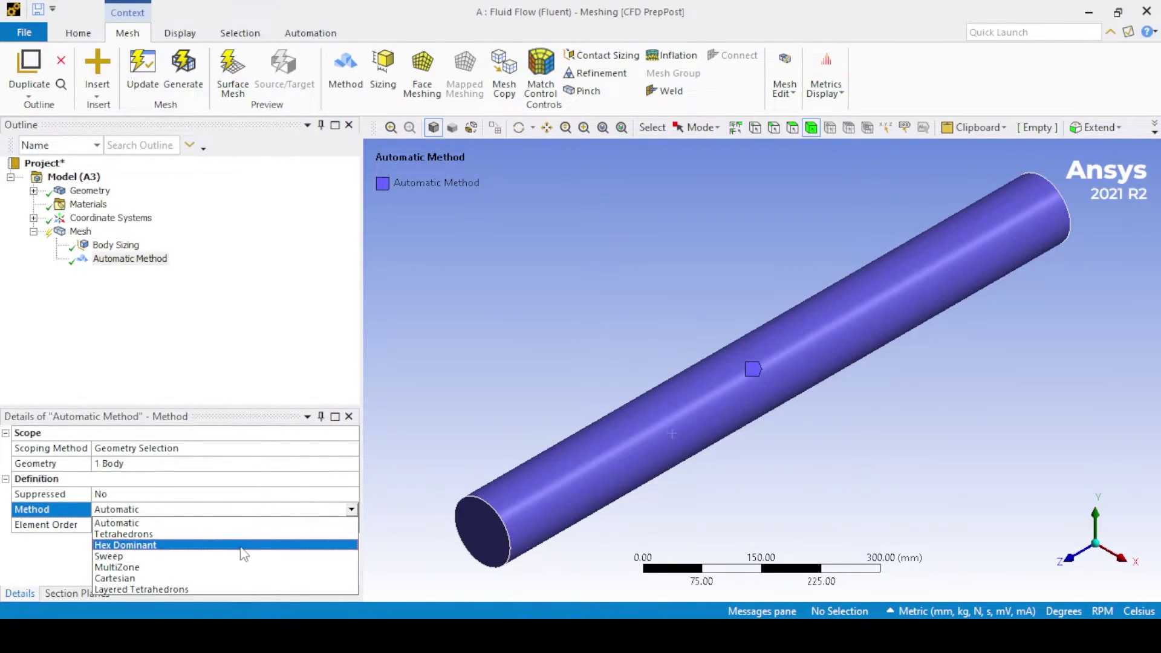
click(223, 567)
click(203, 396)
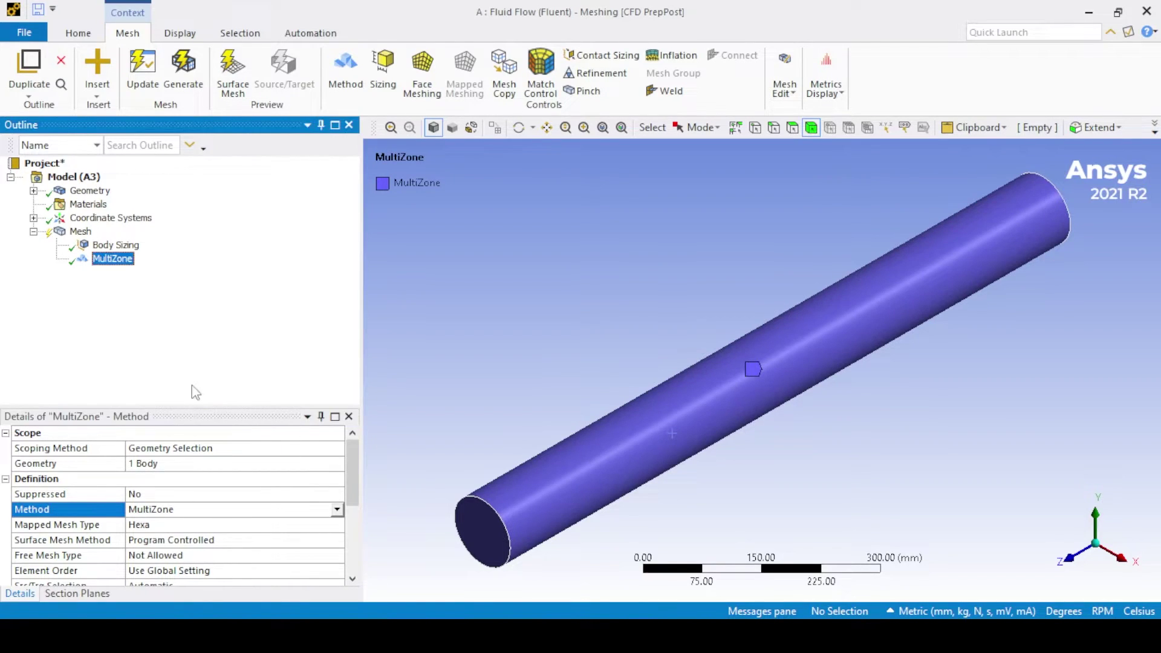
Insert an Inflation control and set its geometry to the pipe body
right_click(77, 234)
mouse_move(127, 246)
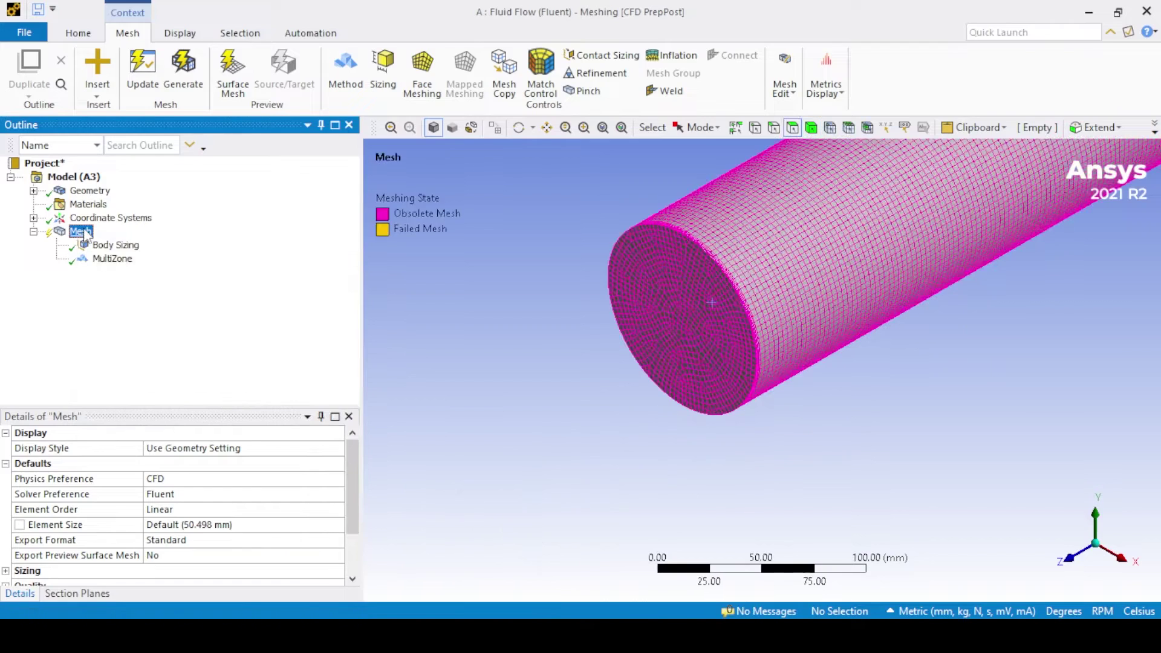
right_click(82, 232)
mouse_move(221, 241)
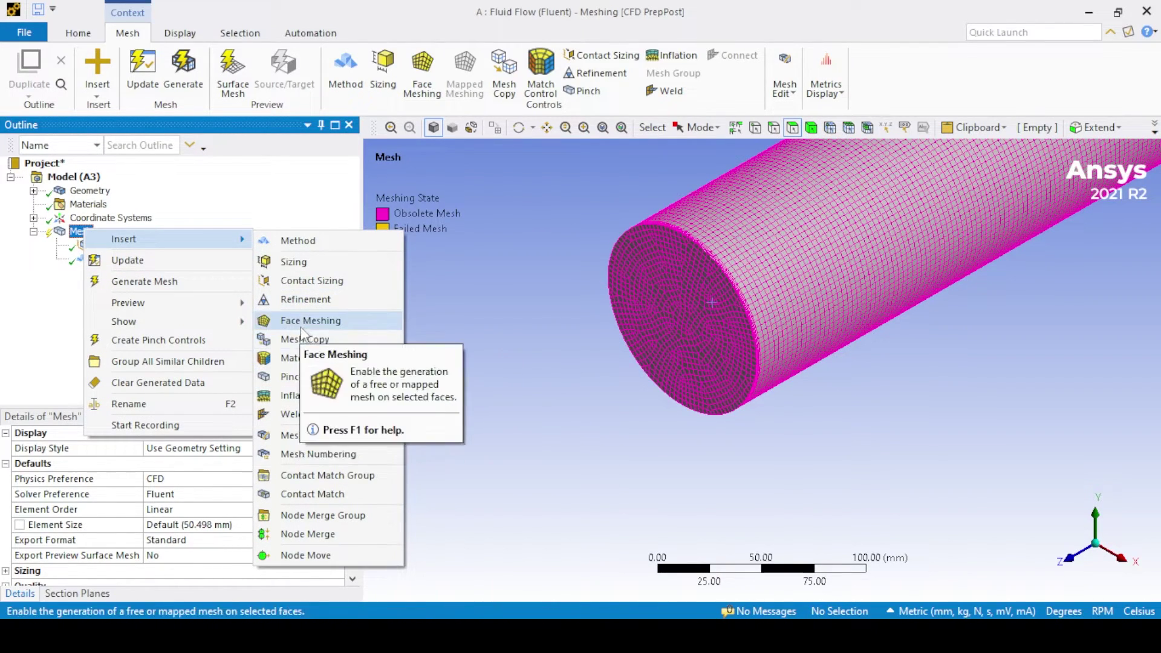
click(298, 396)
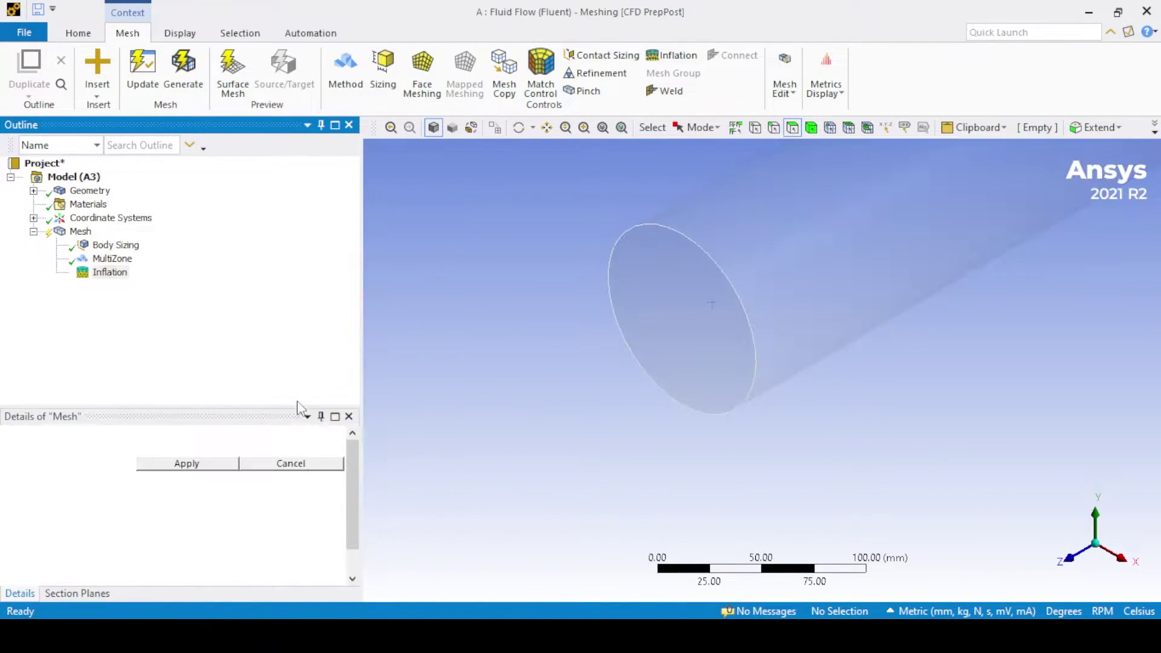
click(769, 213)
click(202, 524)
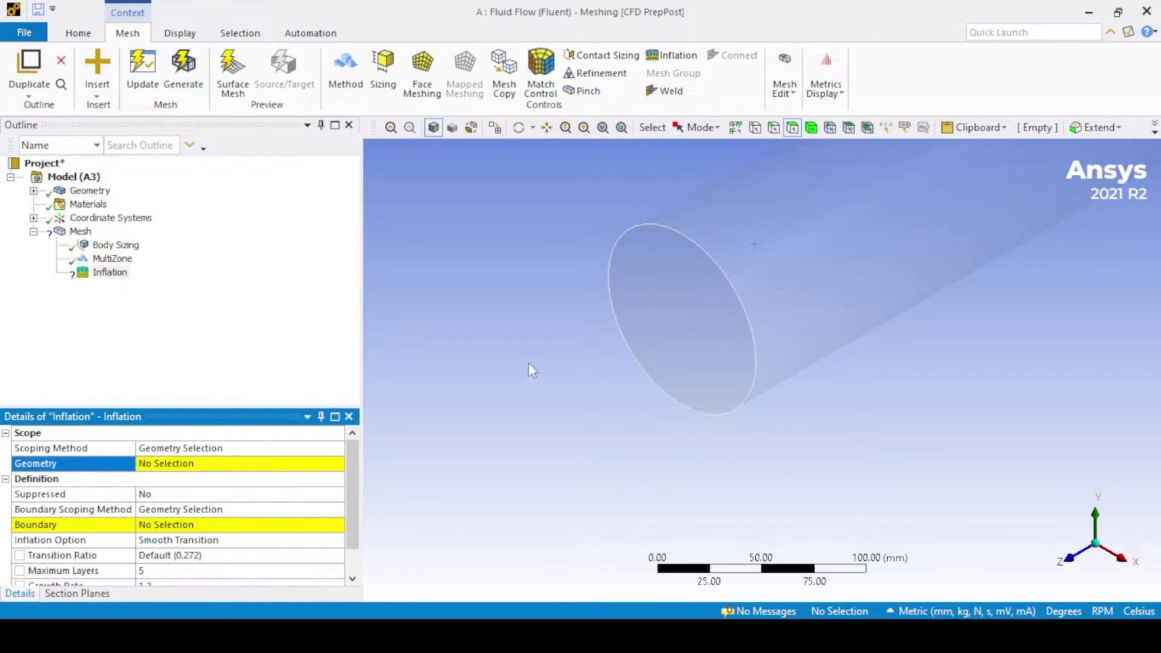
click(811, 127)
click(767, 241)
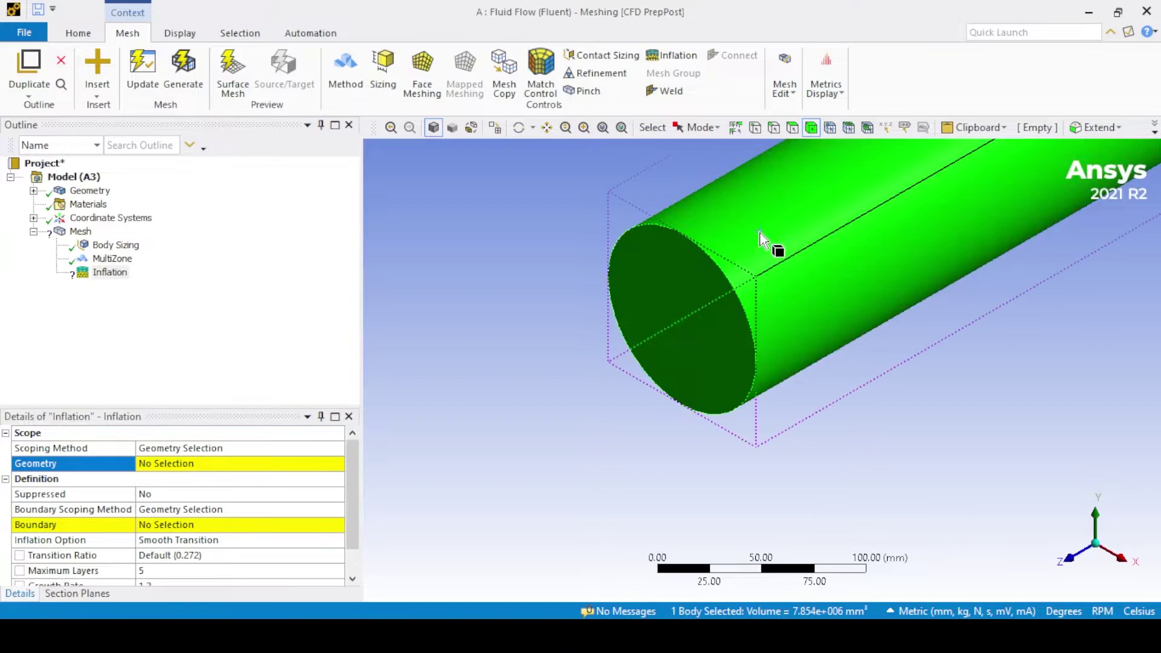
click(197, 463)
click(187, 464)
Use the curved wall face as boundary, with Total Thickness and 3.0 mm maximum thickness
click(197, 524)
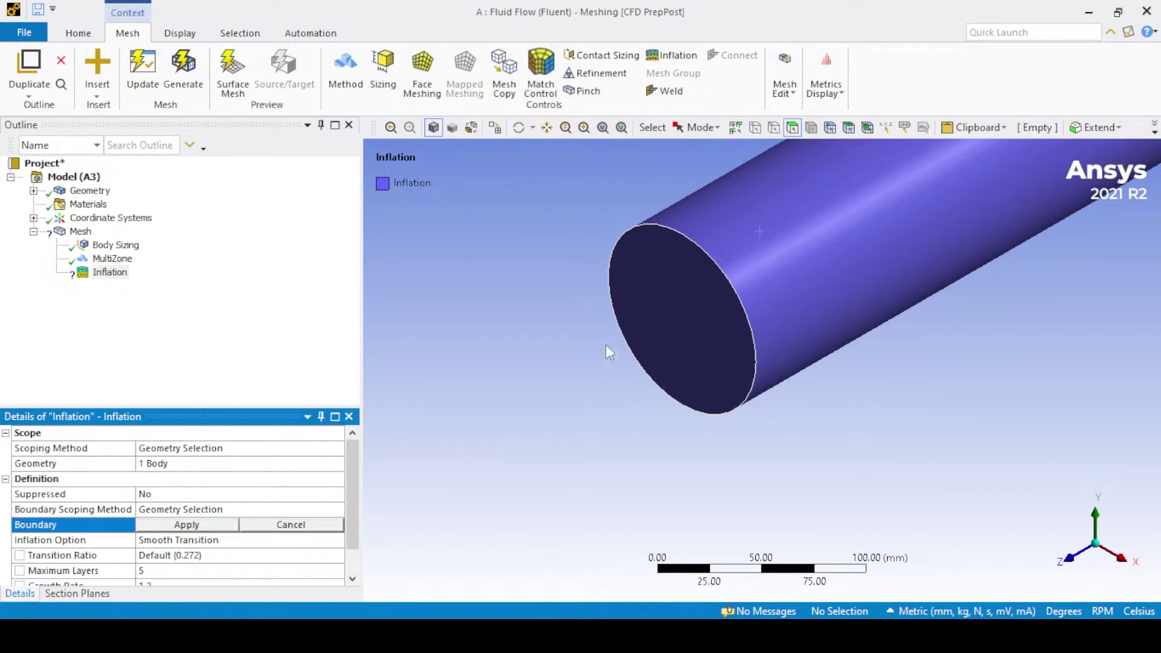
click(765, 258)
click(186, 525)
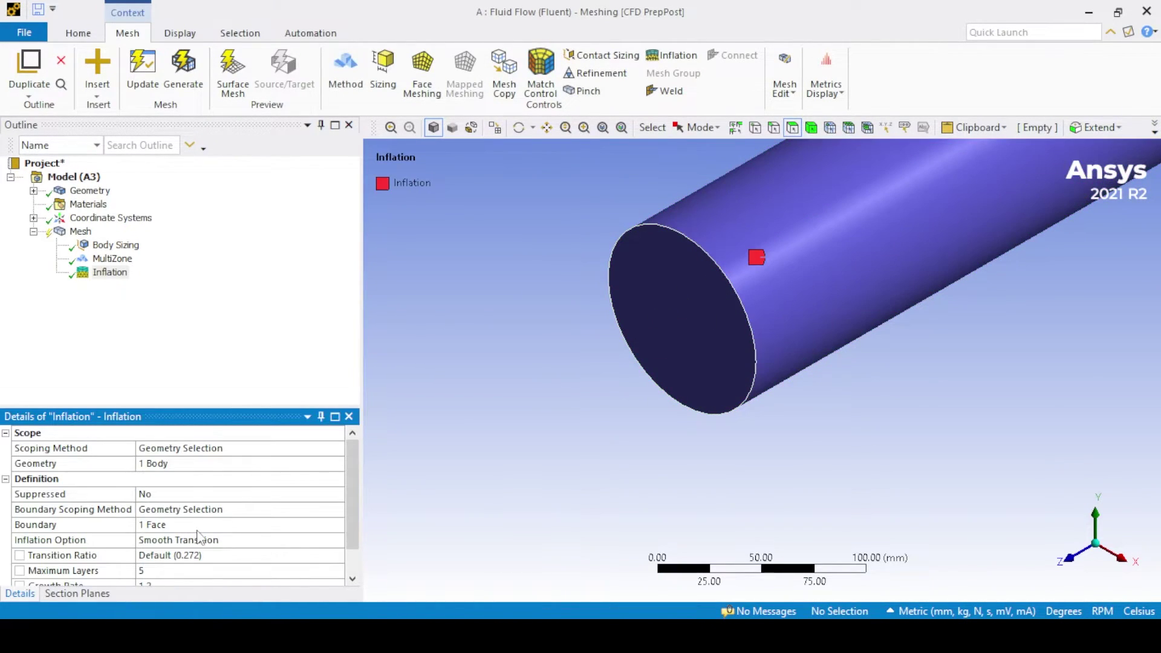
click(208, 540)
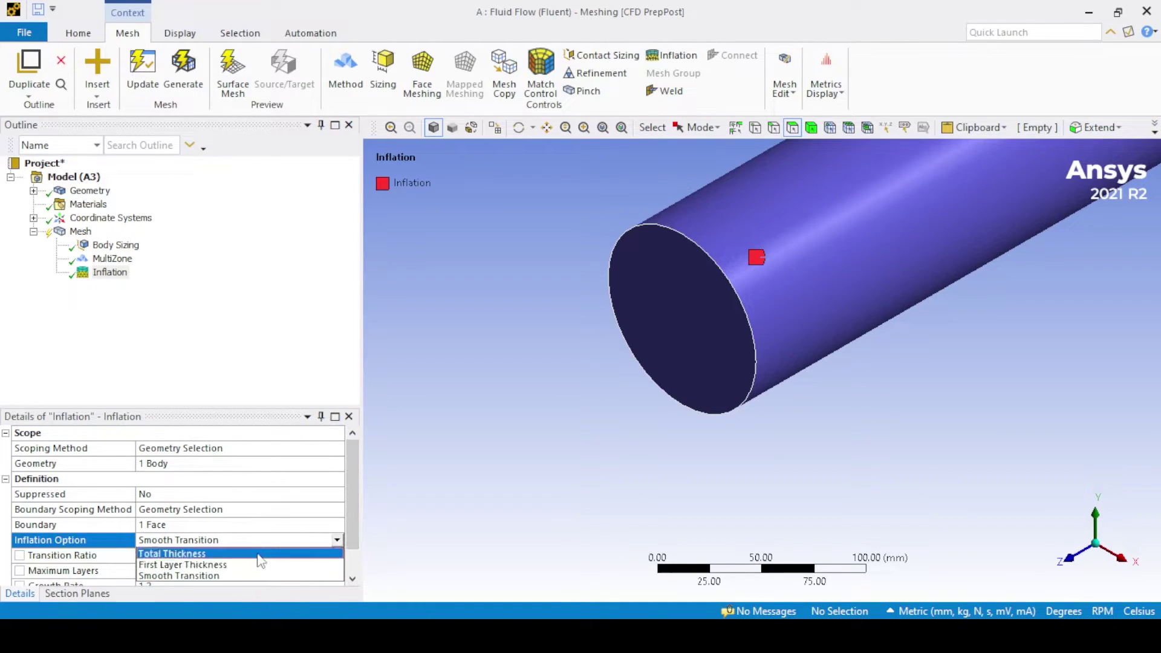
click(273, 554)
click(182, 555)
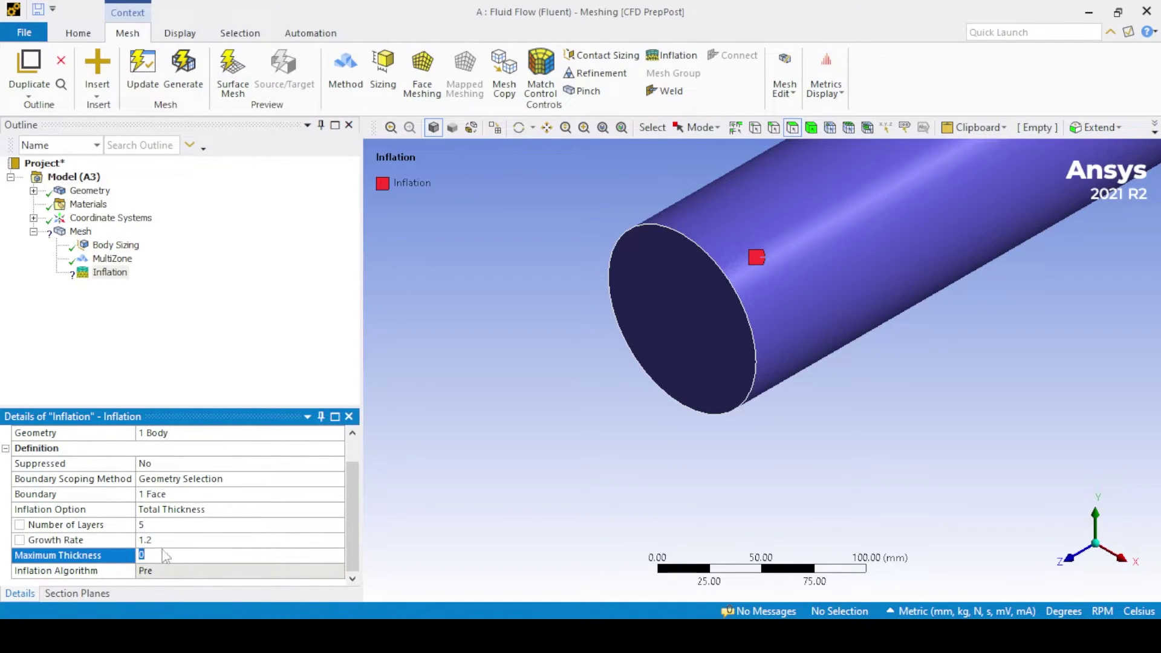
text(3.0)
key(Return)
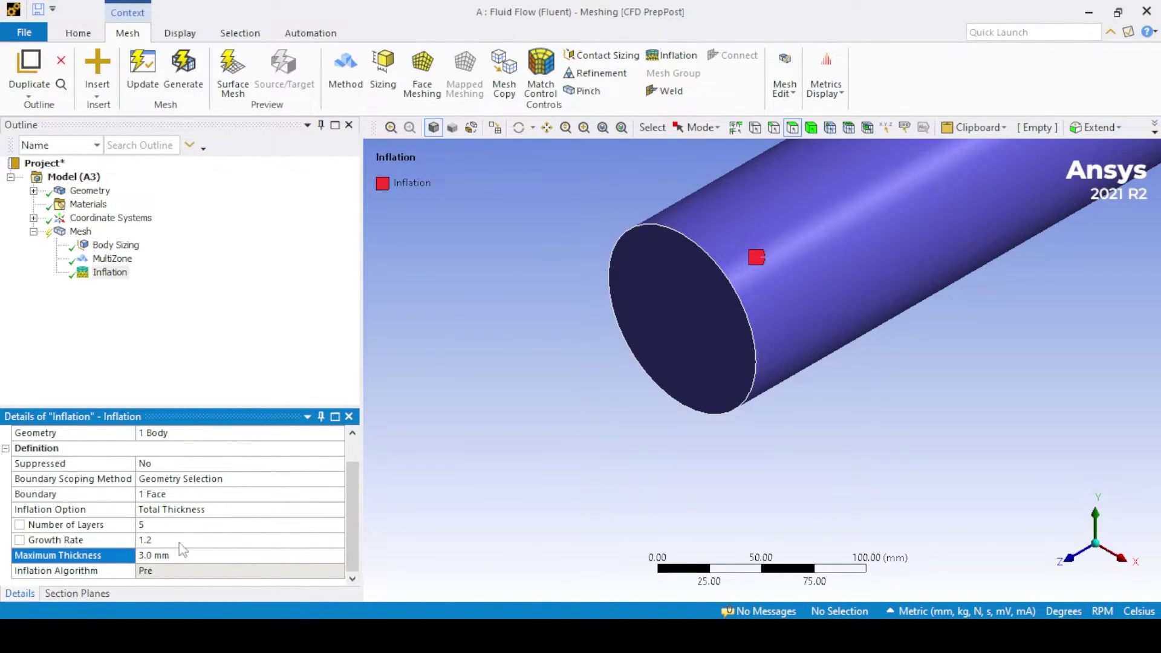
Generate the mesh and create a named selection for the pipe's curved side surface
click(185, 68)
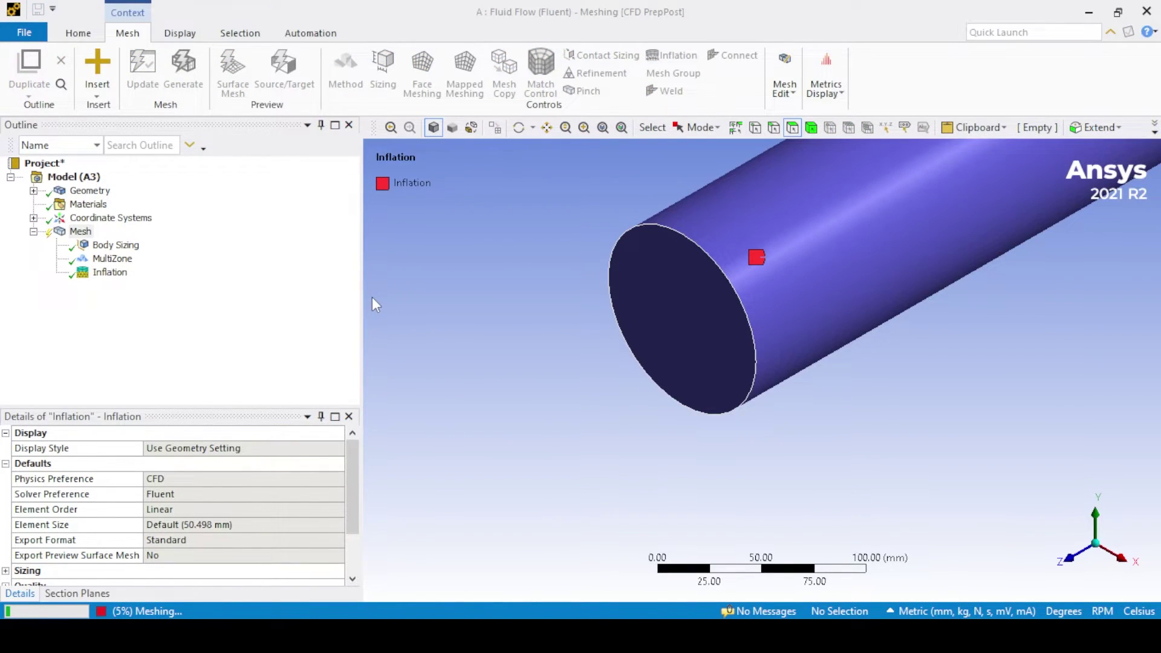
click(724, 421)
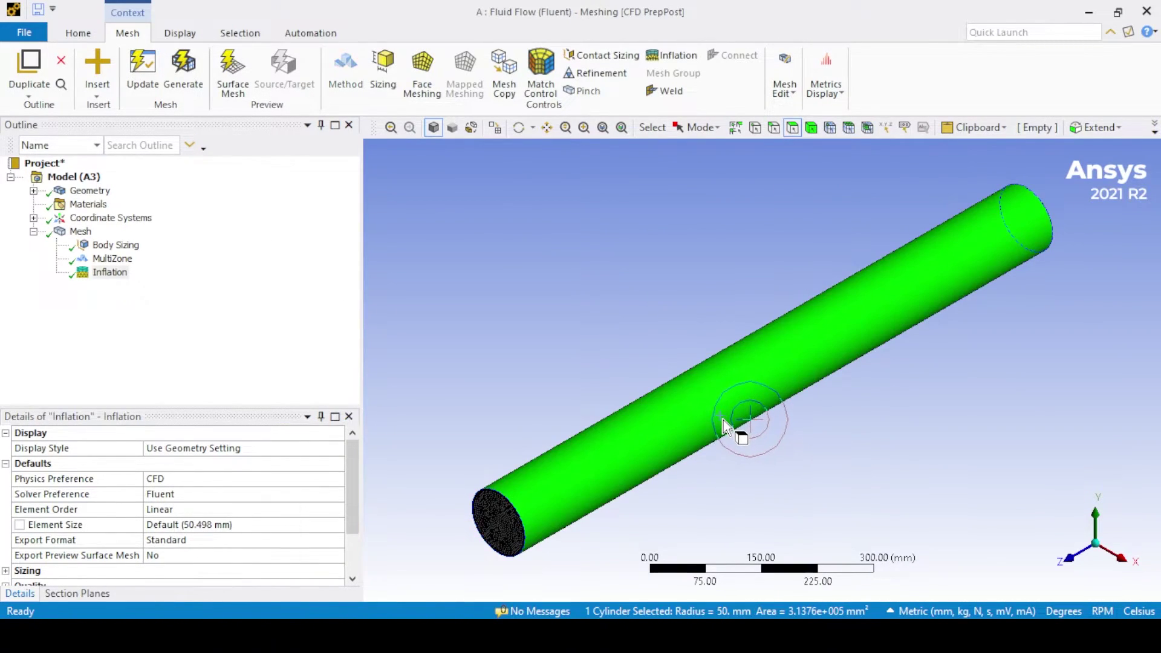
text(n)
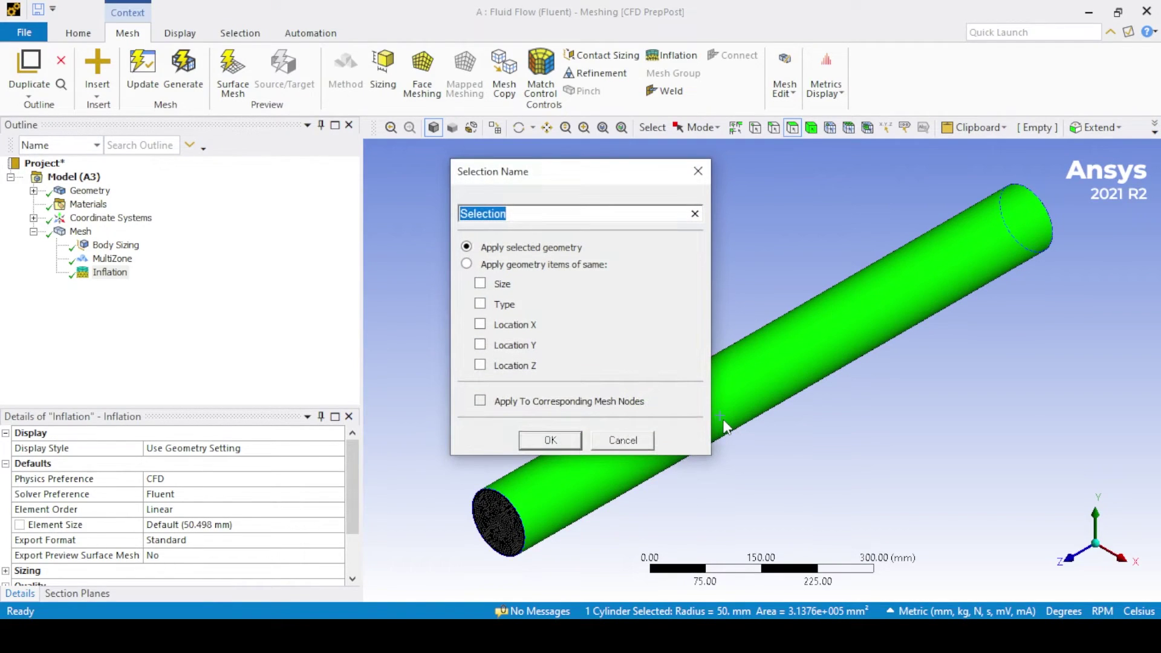
text(inlet)
key(Return)
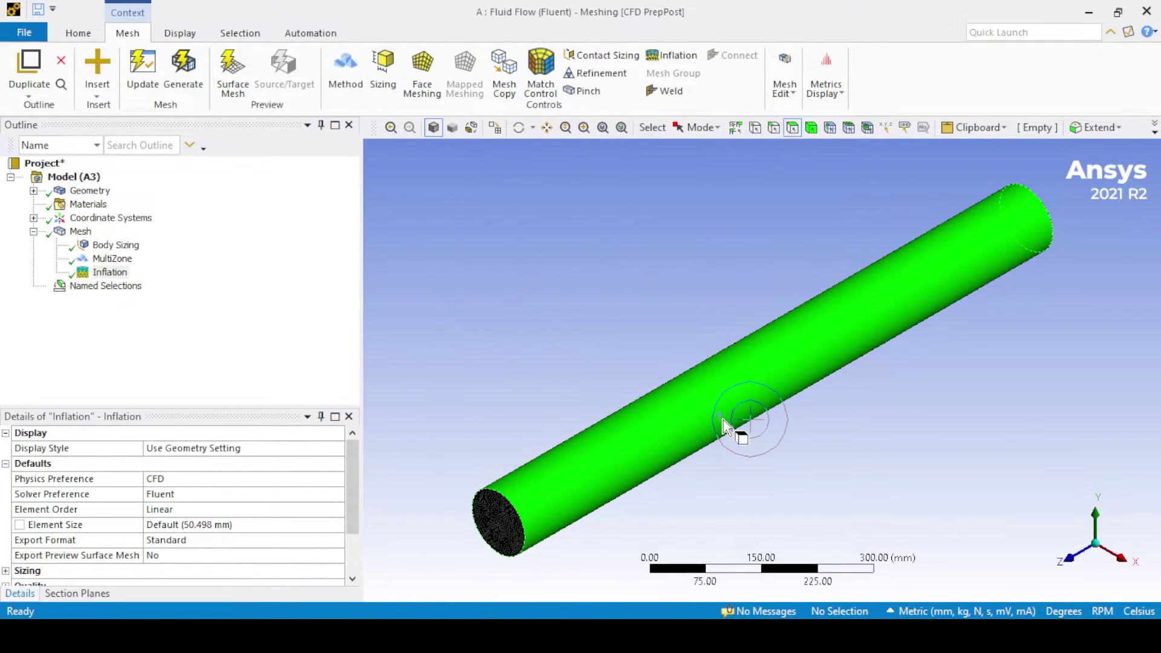
Name the two end faces of the pipe 'inlet' and 'outlet'
click(478, 529)
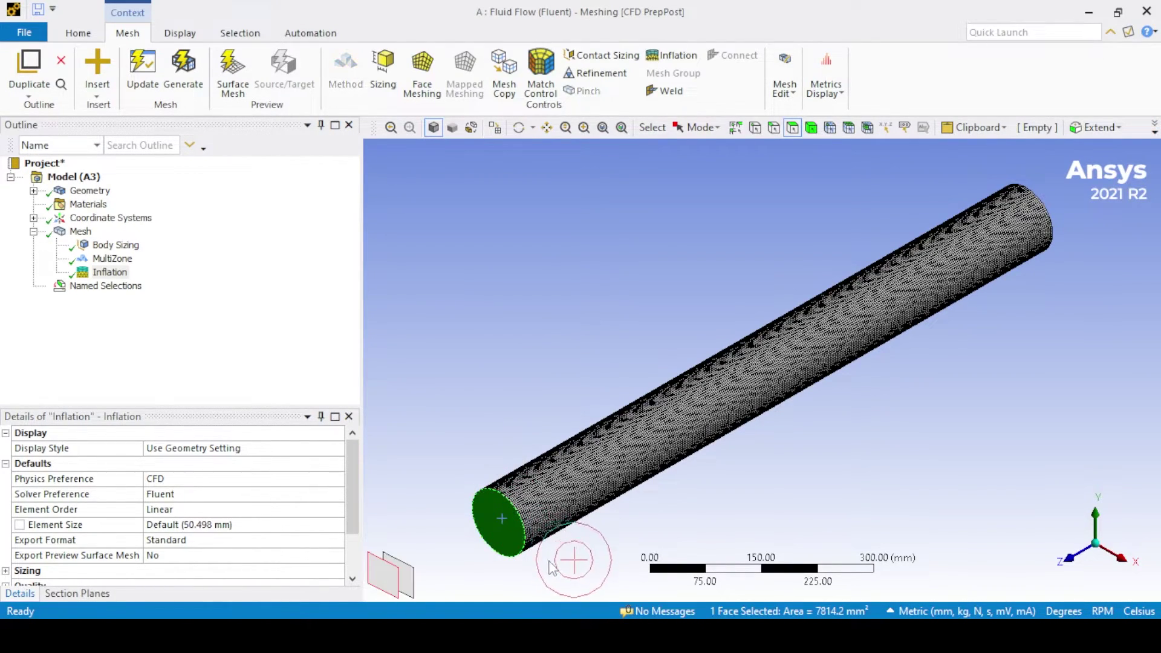
text(n)
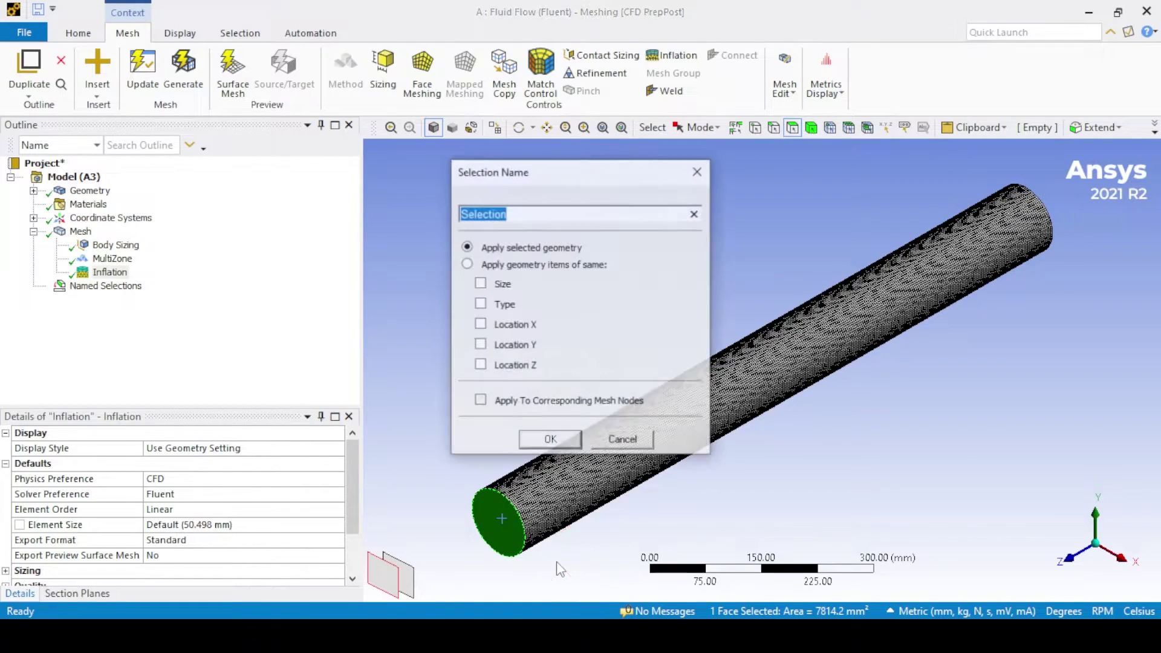
text(inlet)
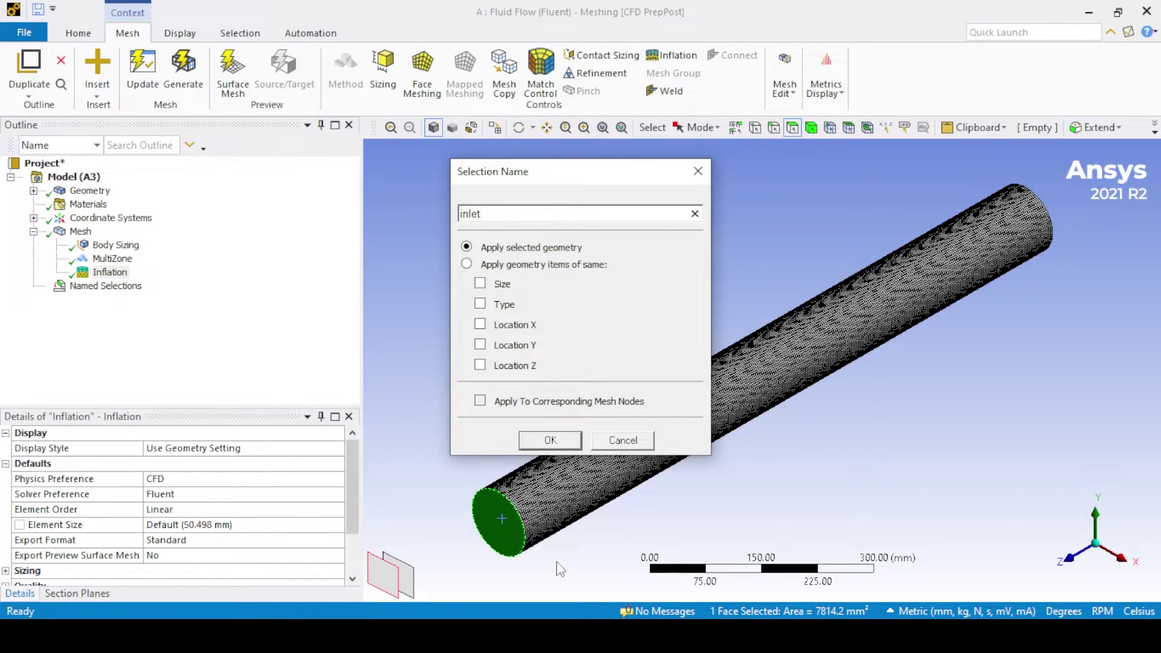
key(Return)
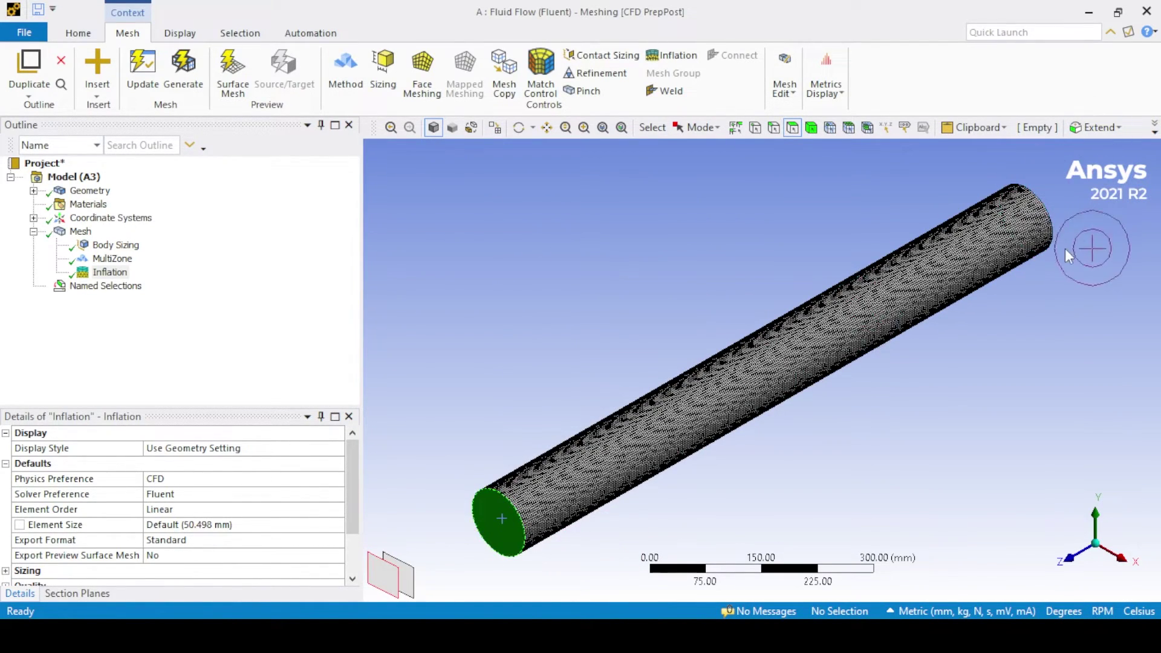
middle_drag(1067, 255, 818, 424)
click(786, 477)
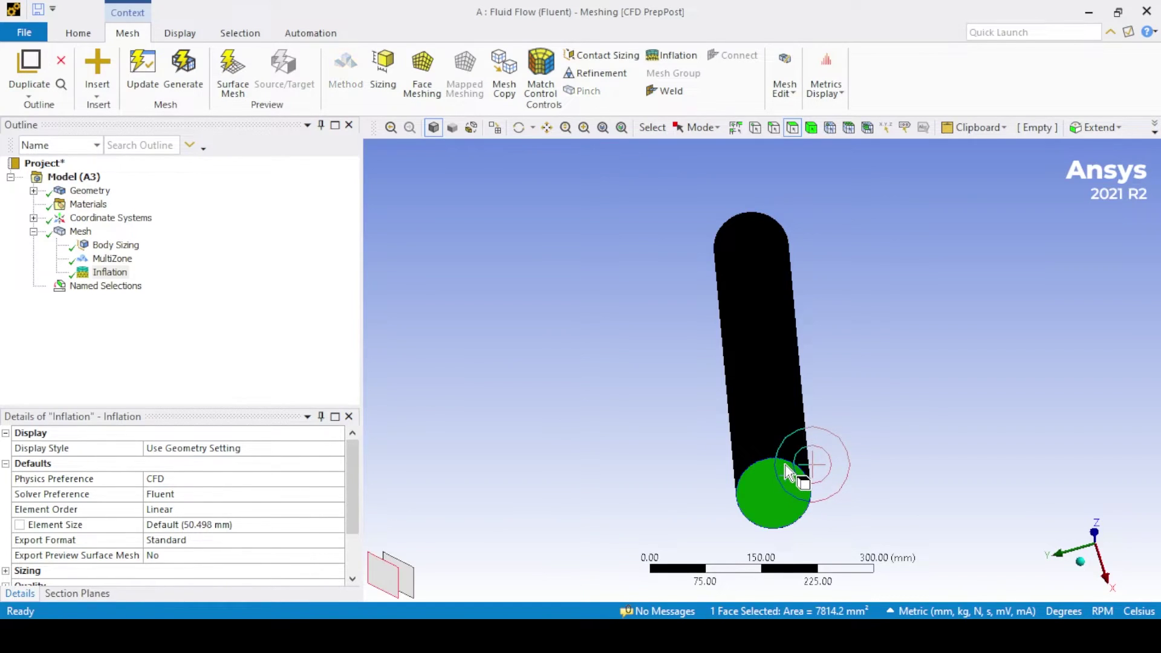
text(noutle)
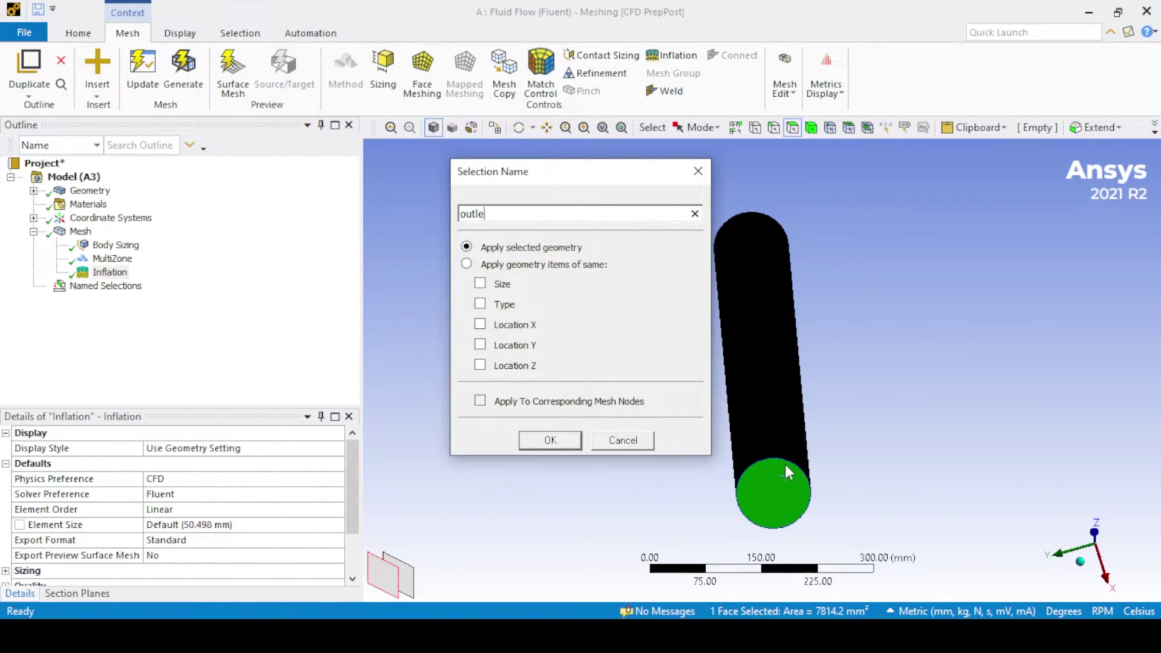
text(t)
key(Return)
Review the wall, inlet and outlet named selections in an isometric view
click(1085, 570)
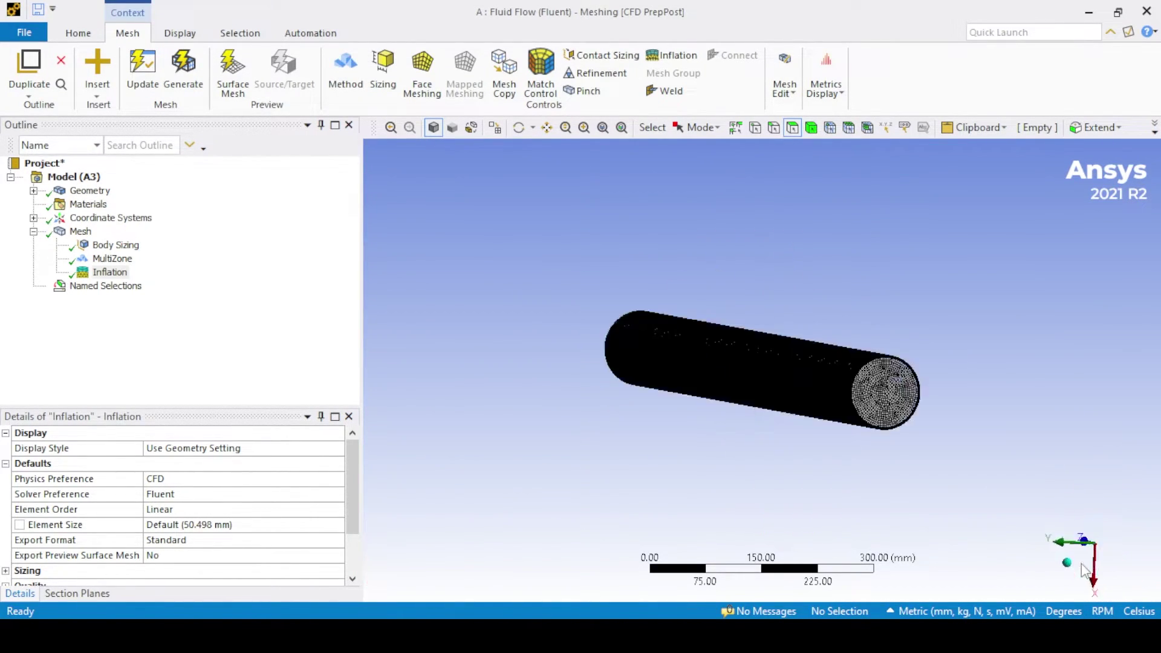
click(104, 287)
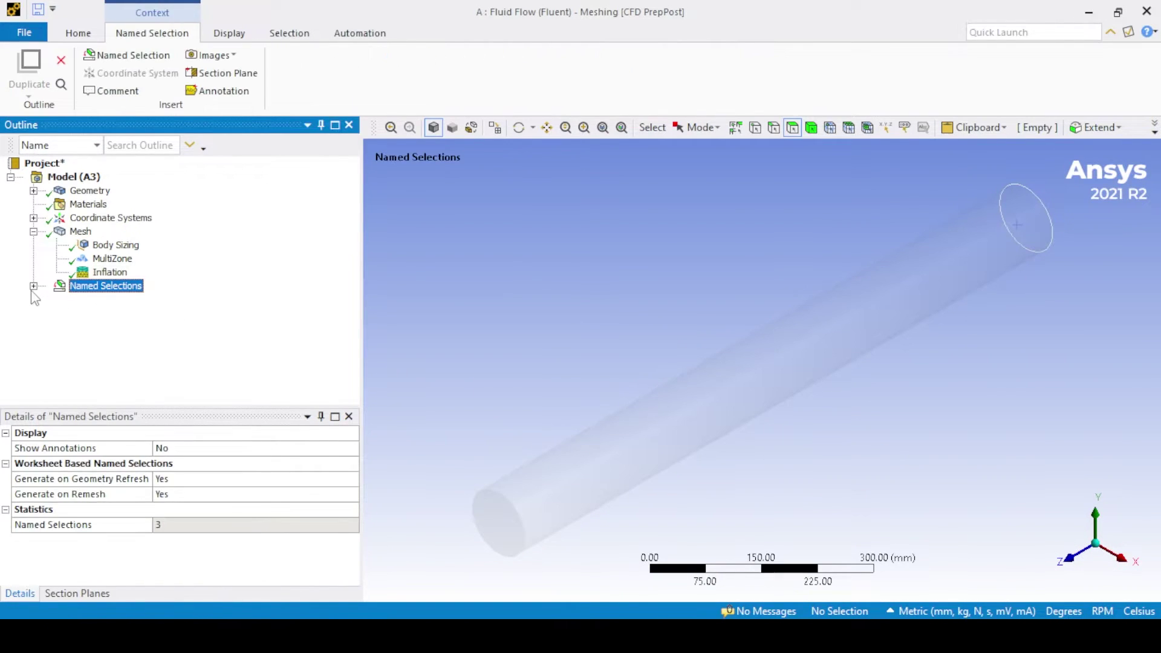
click(33, 286)
click(101, 300)
click(101, 313)
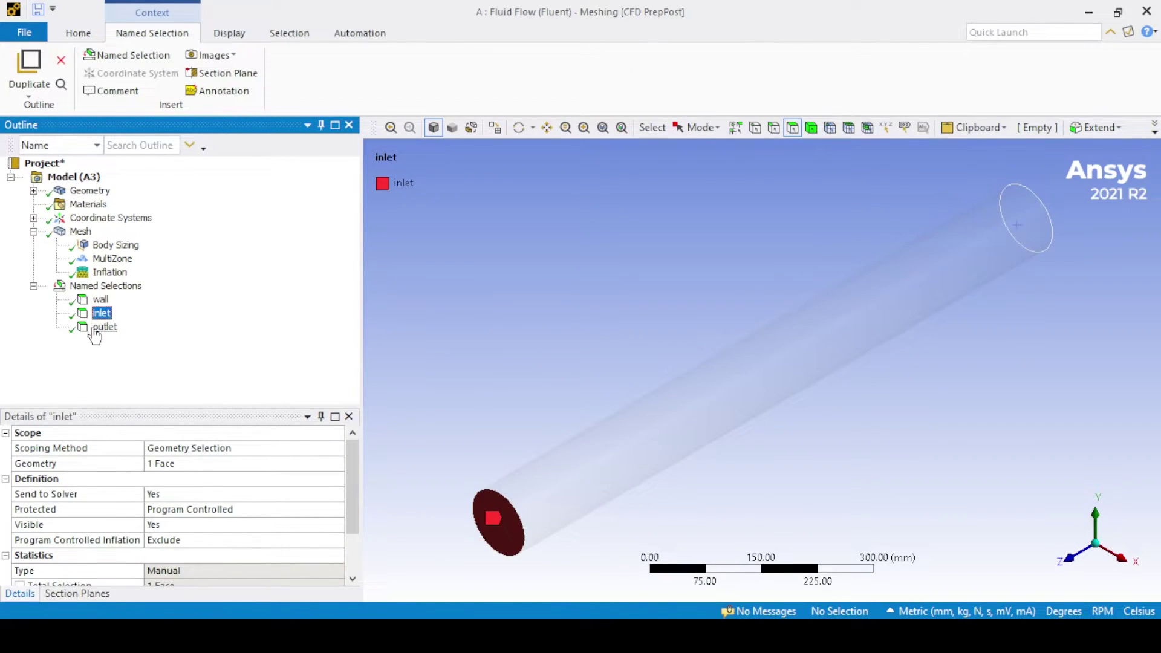
click(99, 328)
click(455, 339)
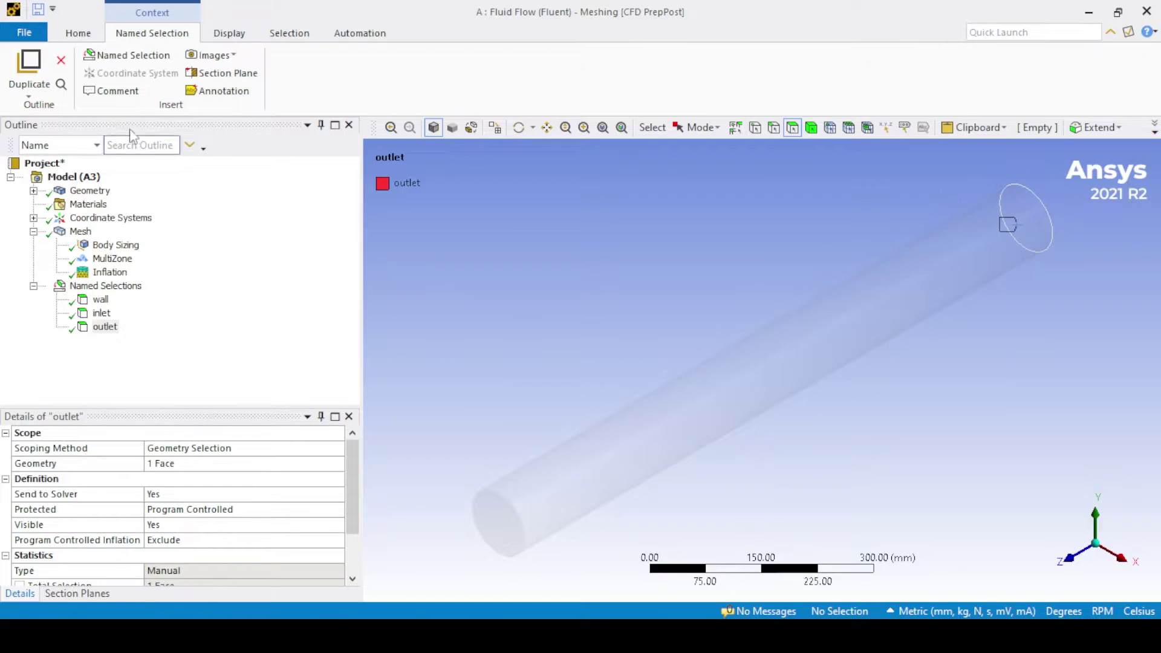
Update the mesh for Fluent and close the Meshing application
click(81, 232)
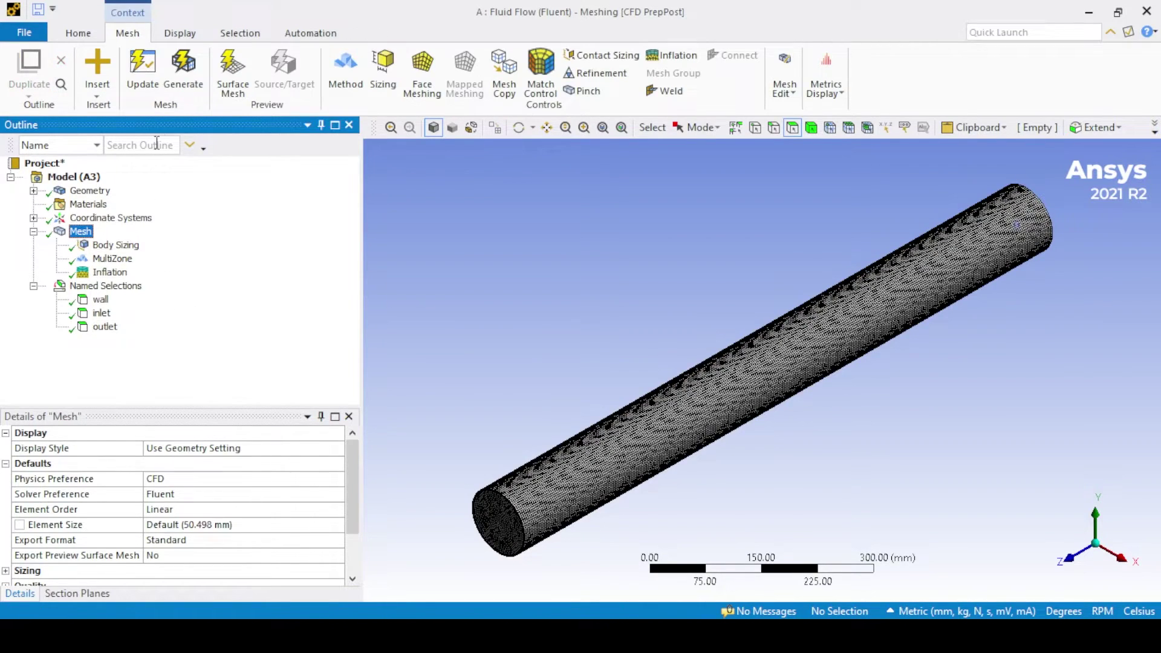
click(144, 81)
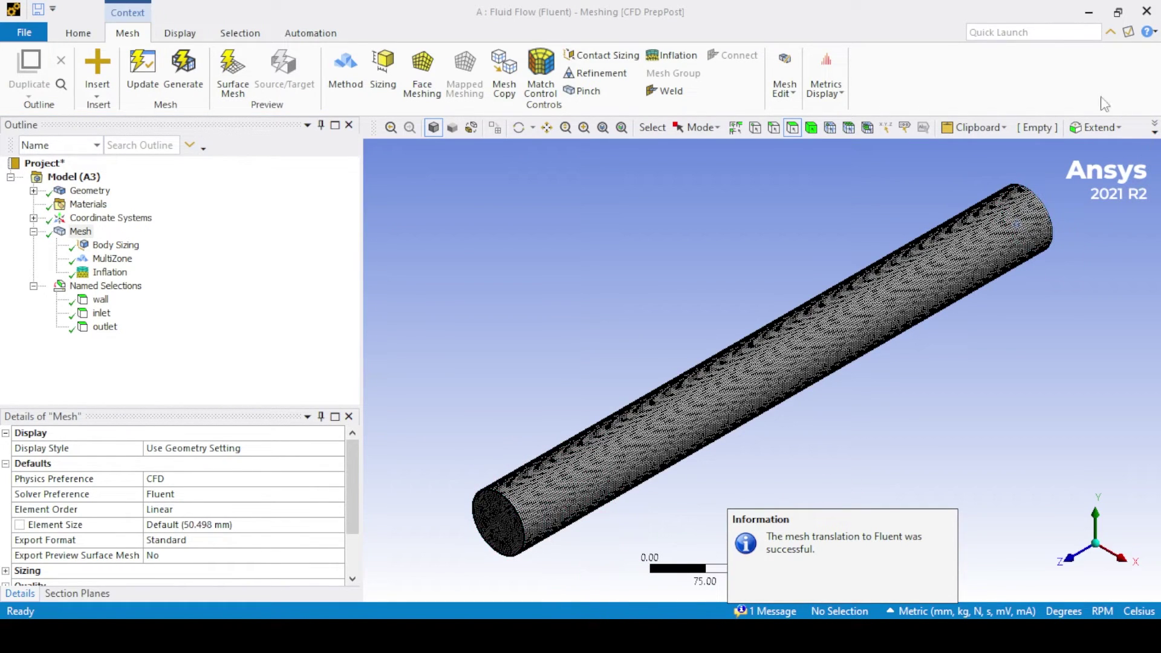
click(1147, 10)
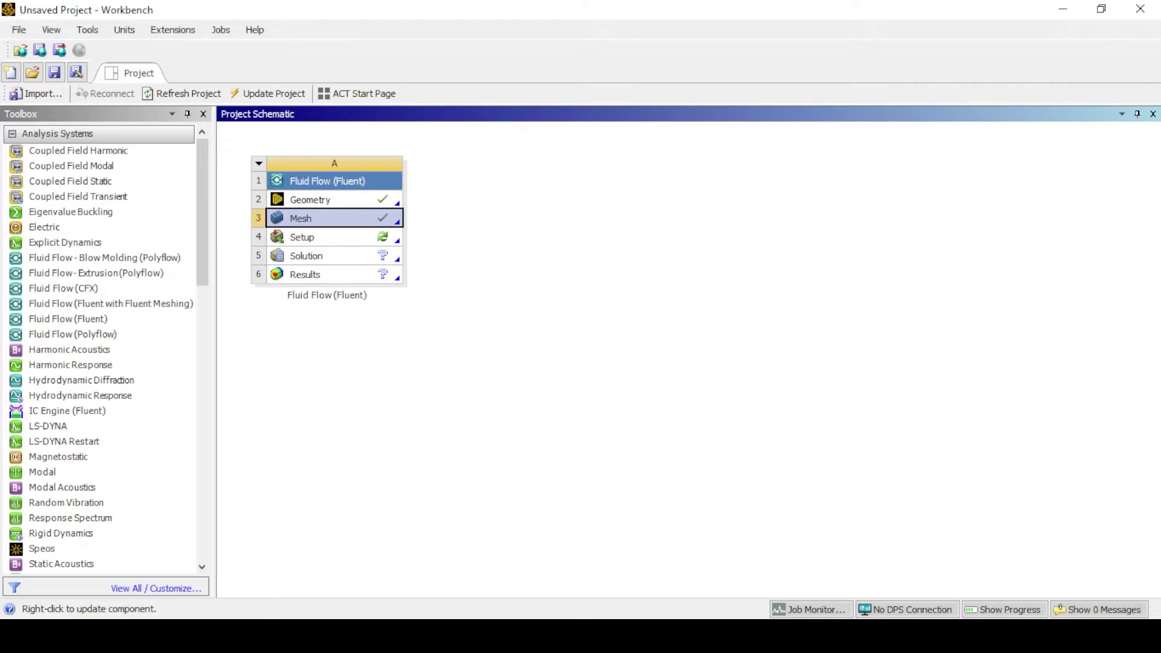
Launch Fluent from the Setup cell, hide the ribbon and expand the Models list
right_click(314, 240)
click(358, 248)
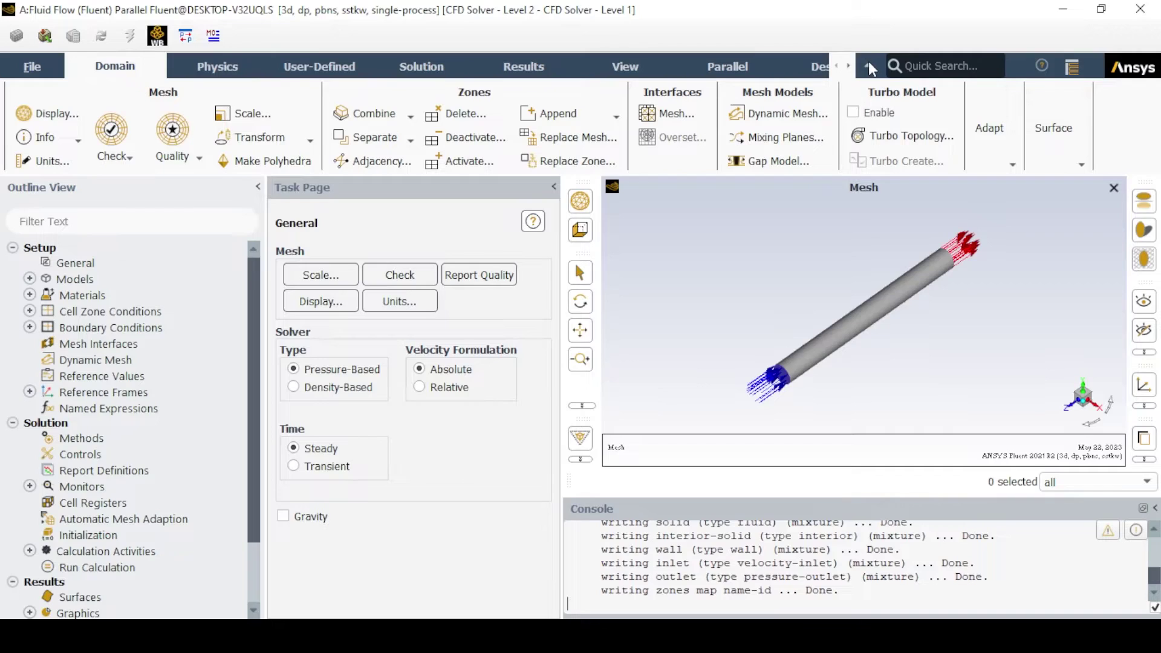
scroll(712, 559, up, 3)
scroll(730, 566, down, 3)
click(33, 67)
click(417, 506)
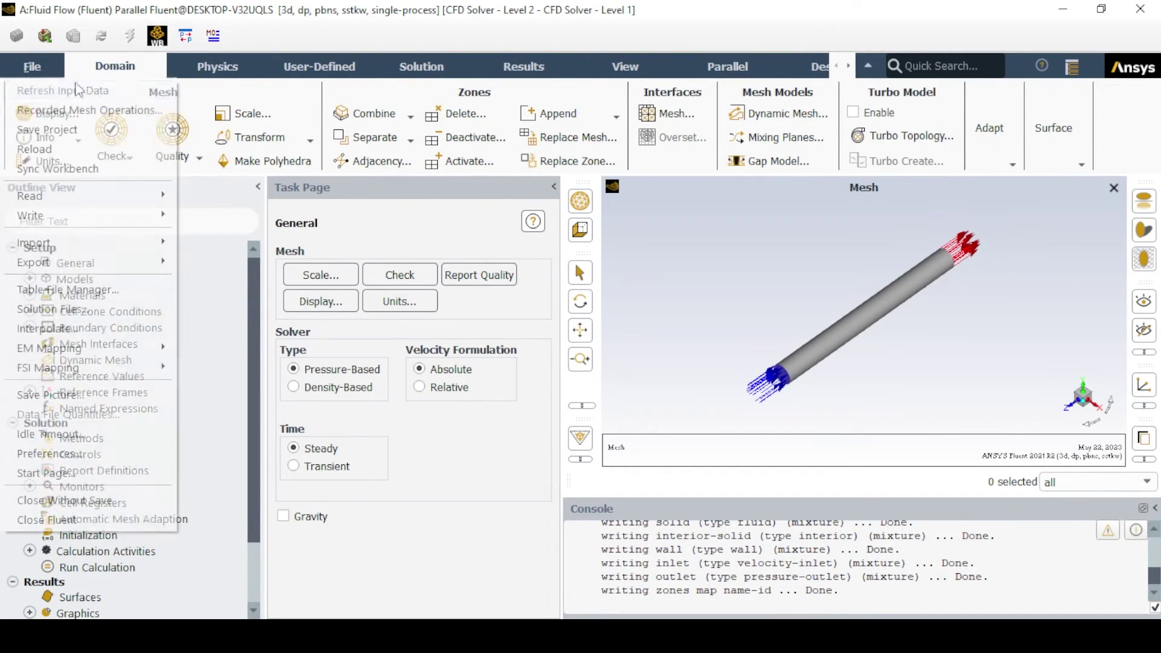
click(868, 65)
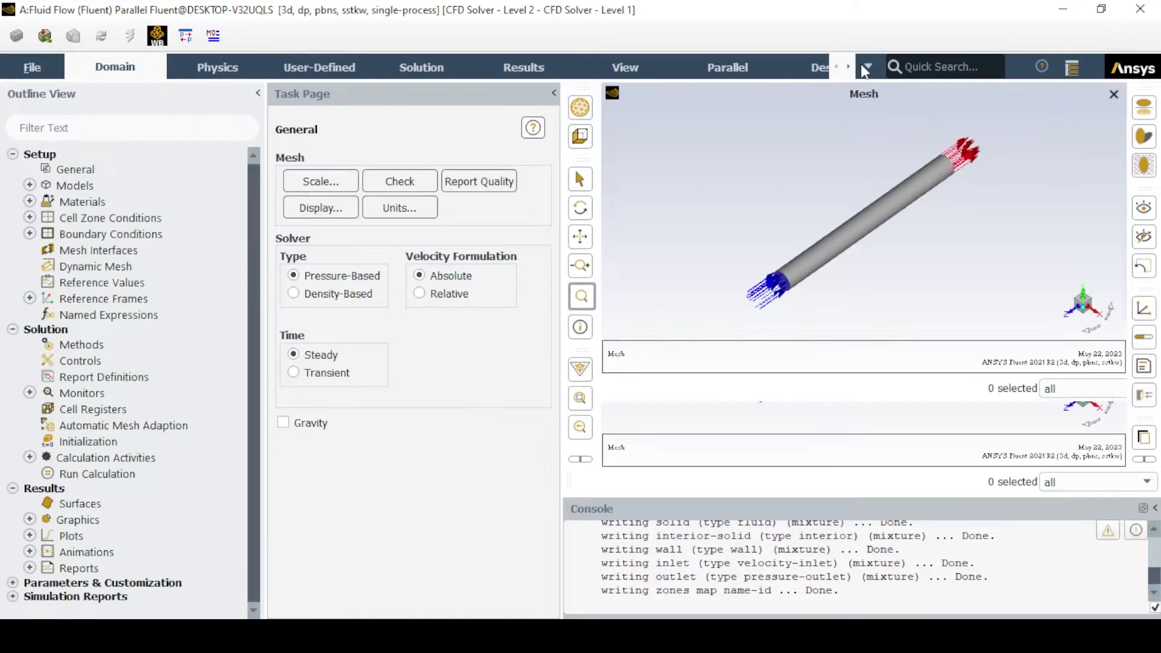
click(29, 184)
Set the viscous model to Laminar
click(109, 235)
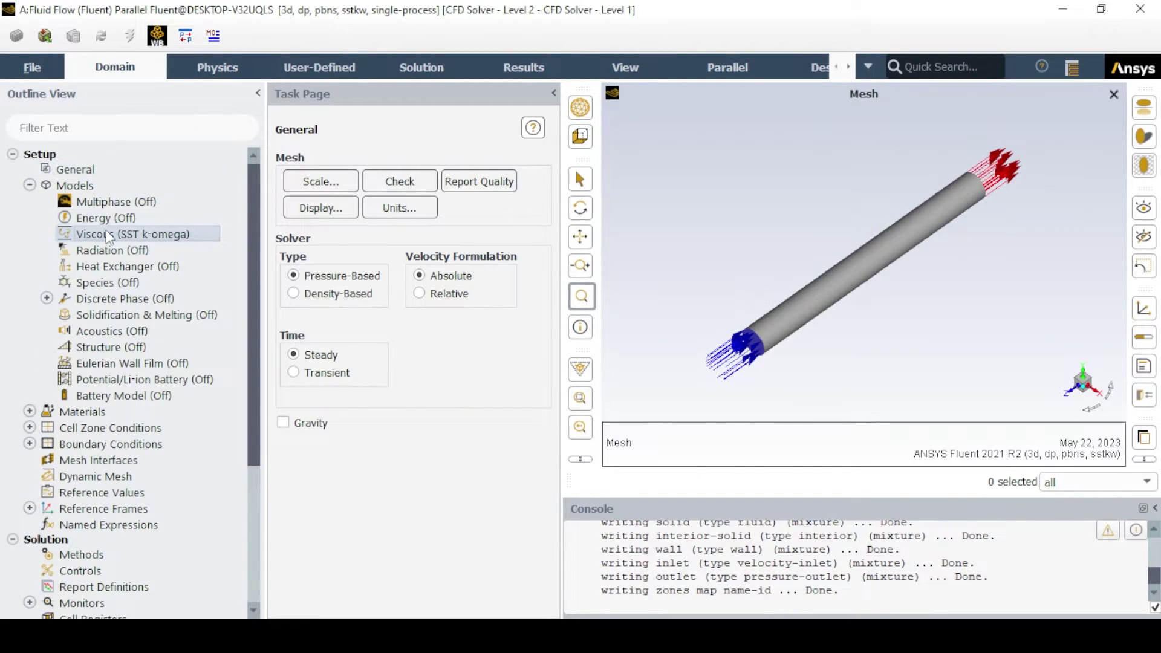
double_click(108, 235)
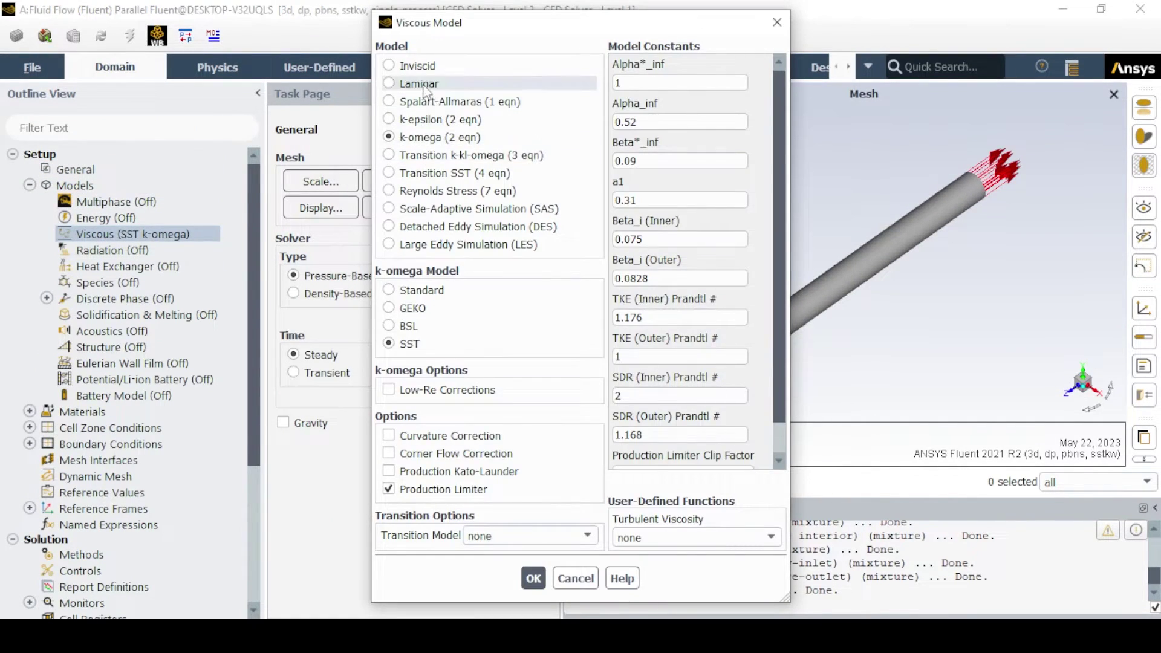
click(389, 84)
click(428, 285)
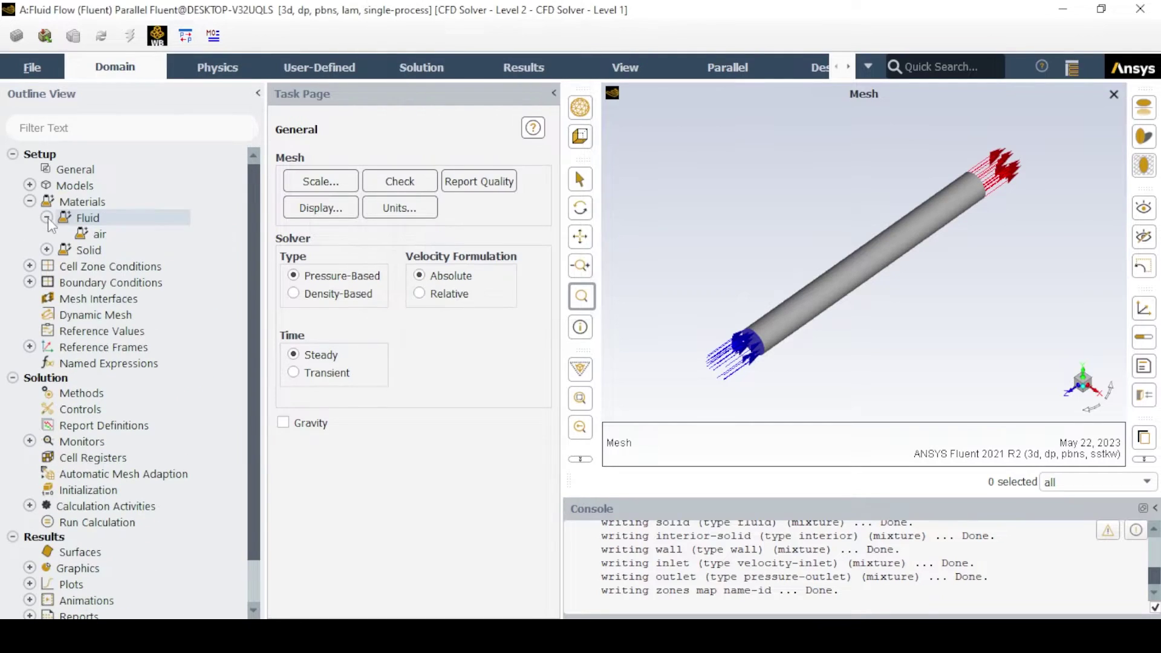
Copy water-liquid from the Fluent materials database into the case
click(99, 234)
right_click(101, 239)
click(140, 243)
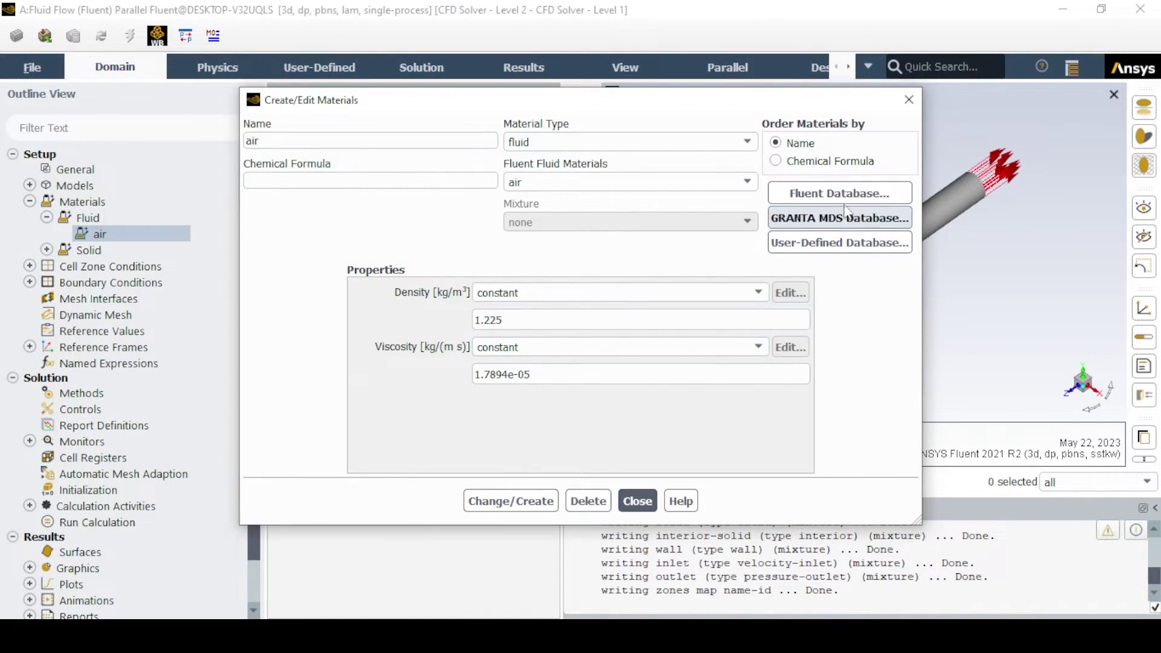
click(839, 193)
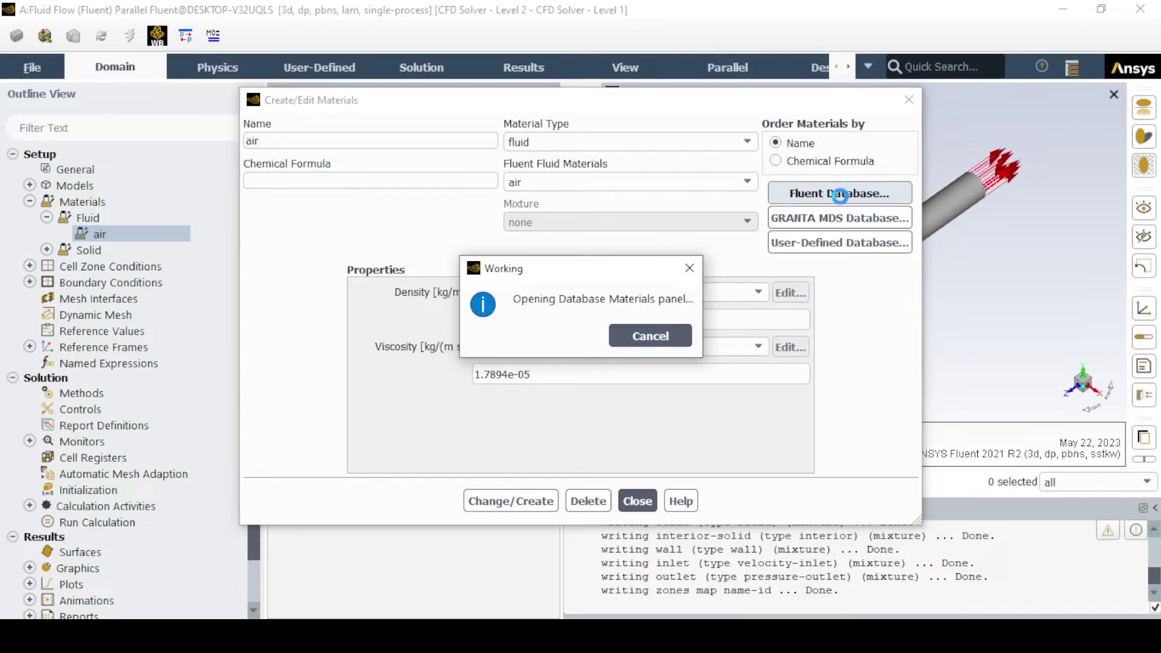
text(water)
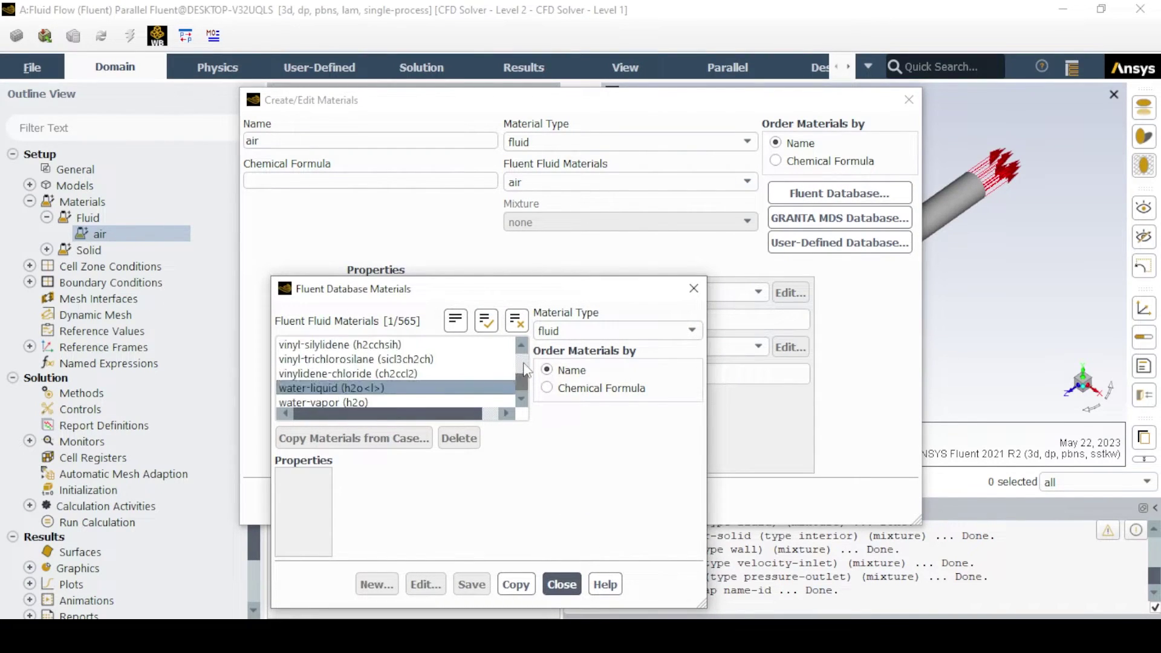
click(516, 584)
click(562, 584)
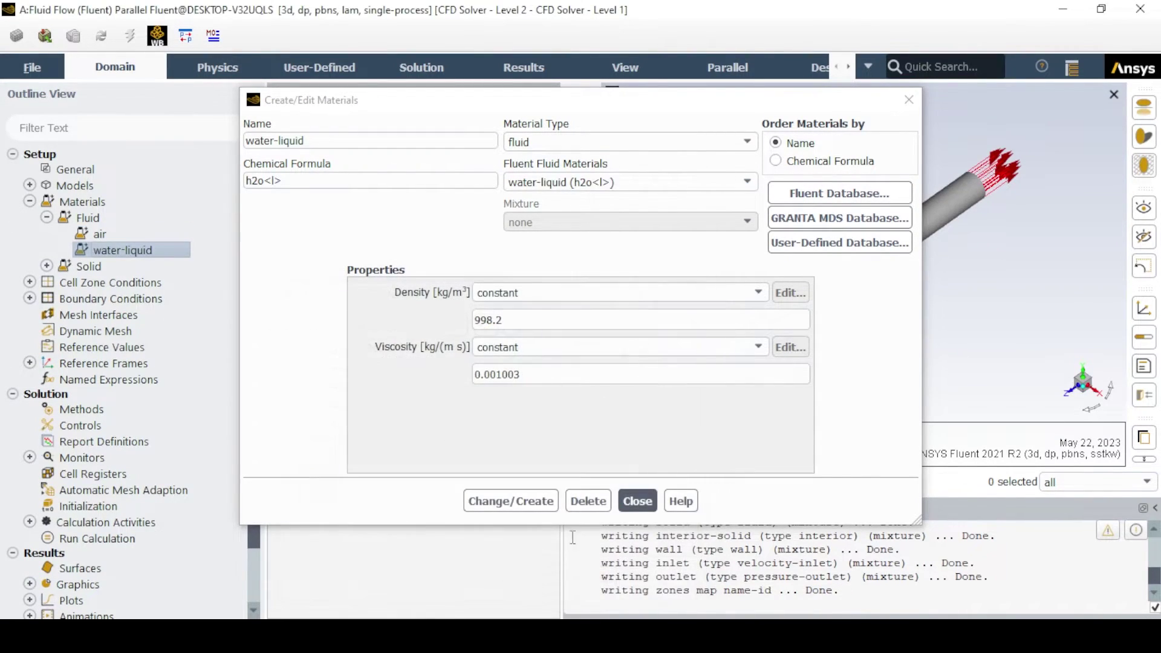
click(531, 505)
click(638, 501)
Change water-liquid's density to 1000 kg/m³ and viscosity to 0.001 kg/(m·s)
right_click(94, 239)
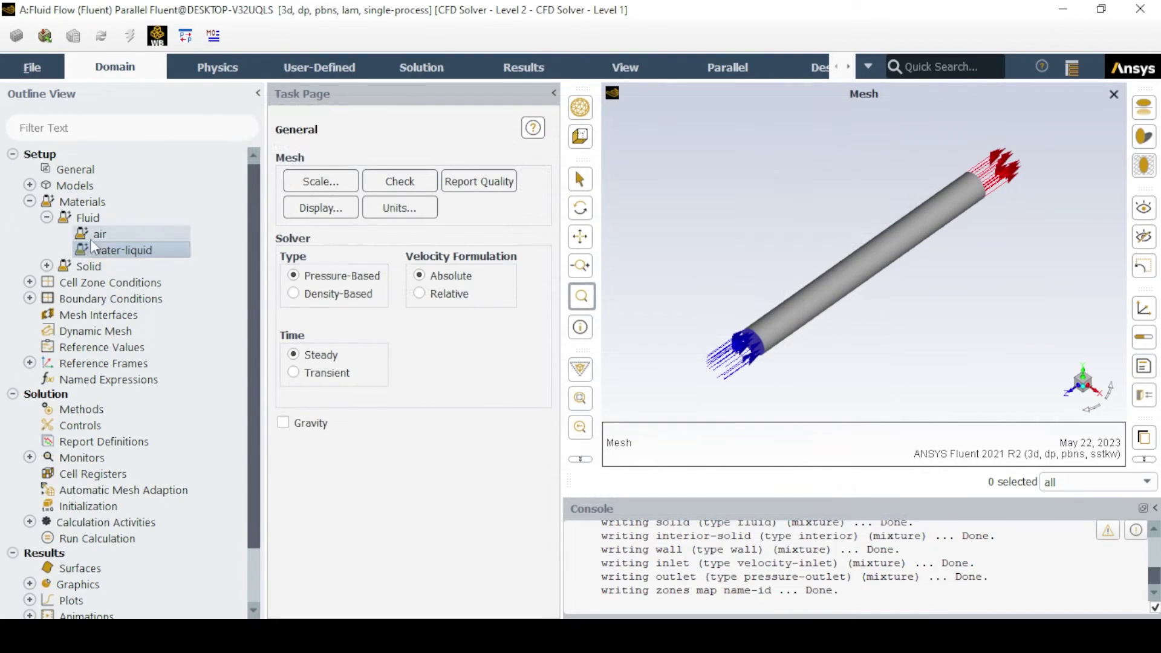
click(97, 250)
right_click(88, 249)
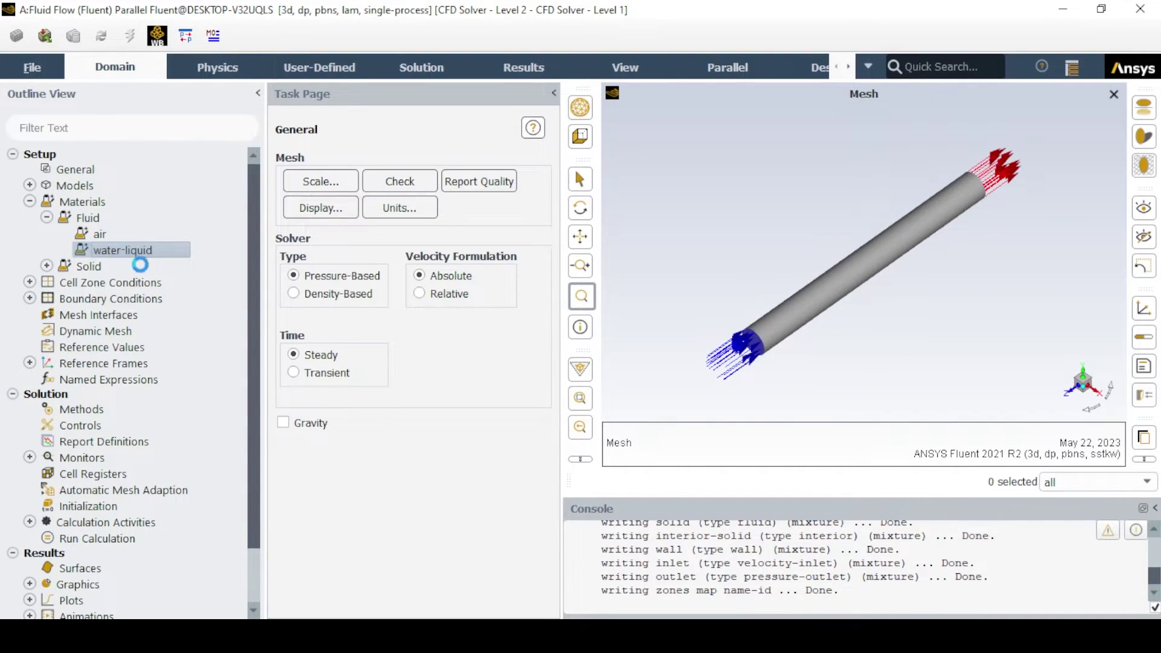
click(118, 260)
double_click(524, 321)
text(1)
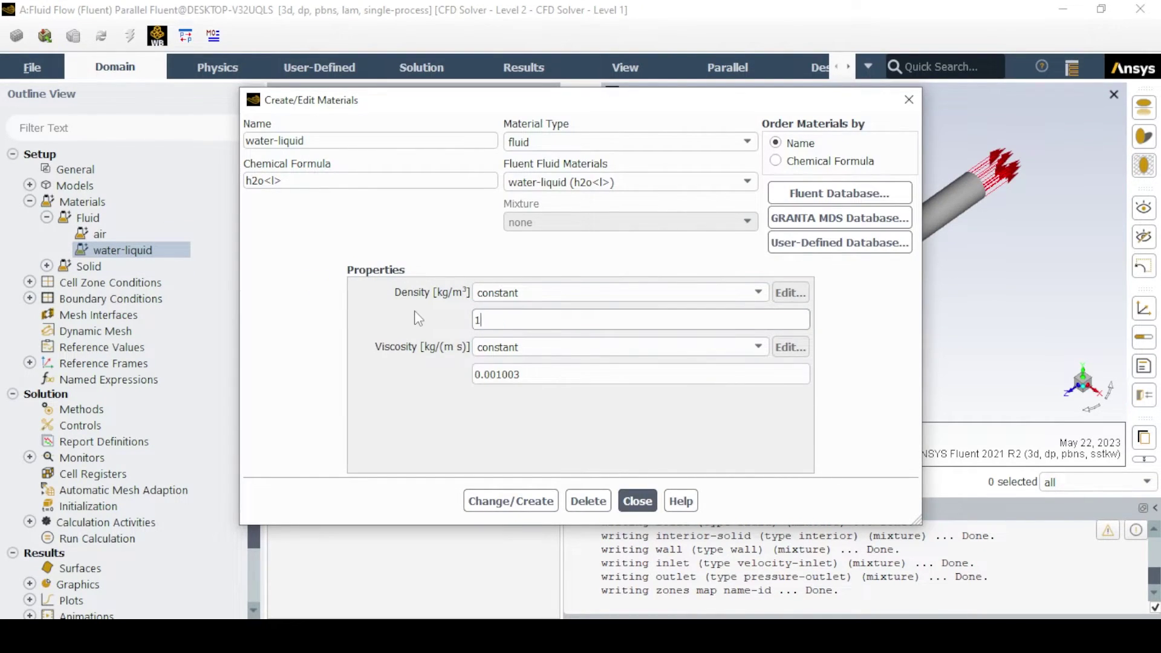
text(000)
click(545, 374)
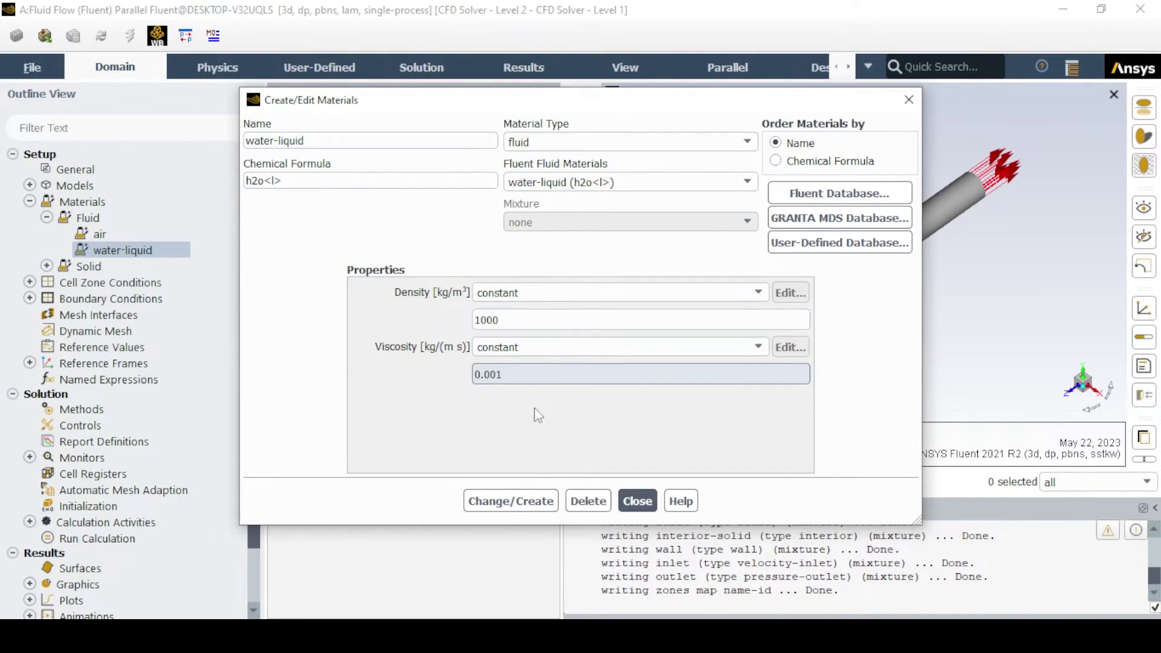
click(532, 502)
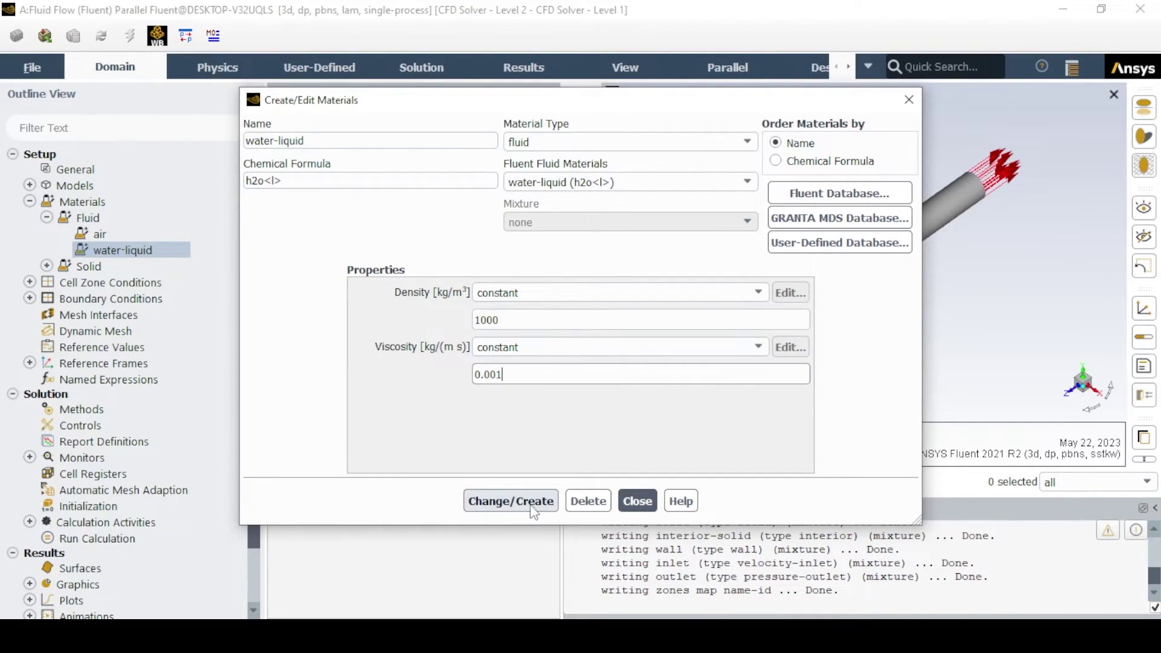
click(638, 501)
Assign water-liquid as the material of the 'solid' fluid cell zone
click(46, 218)
click(29, 201)
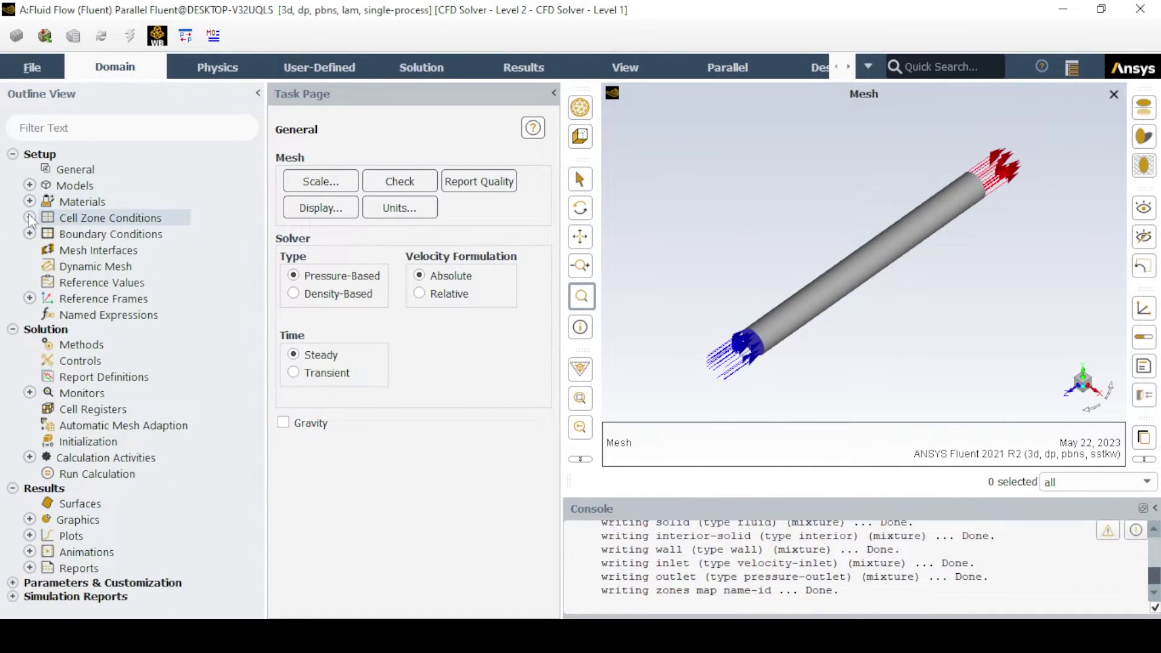
click(29, 218)
click(29, 218)
click(29, 218)
click(47, 234)
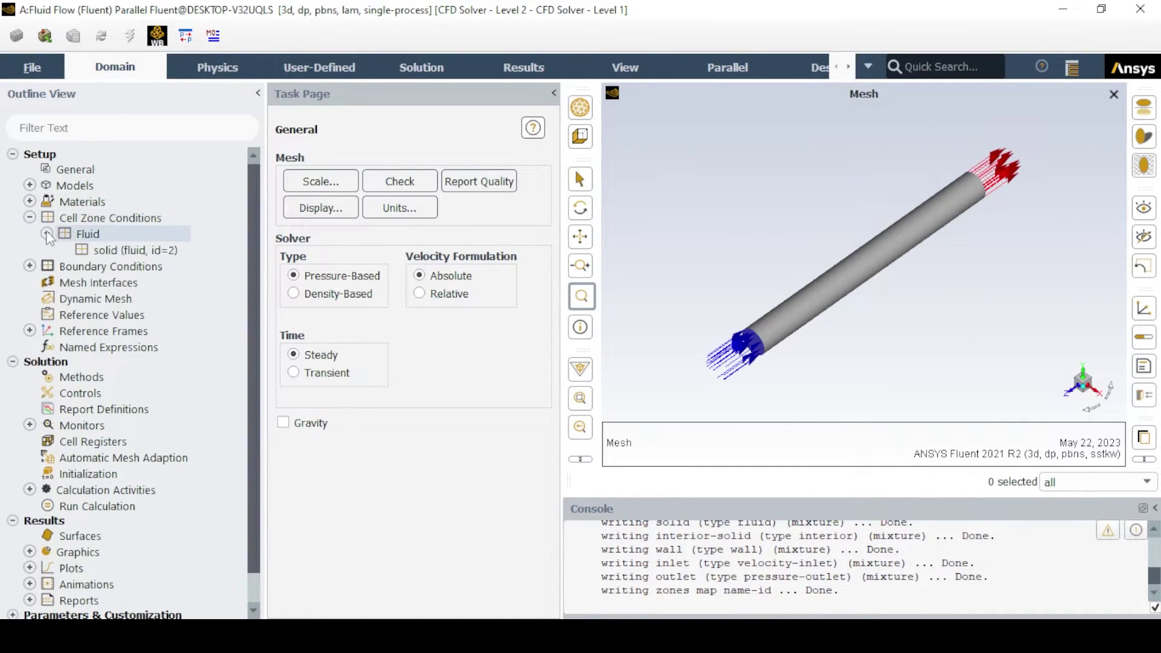
click(94, 250)
right_click(93, 249)
click(121, 260)
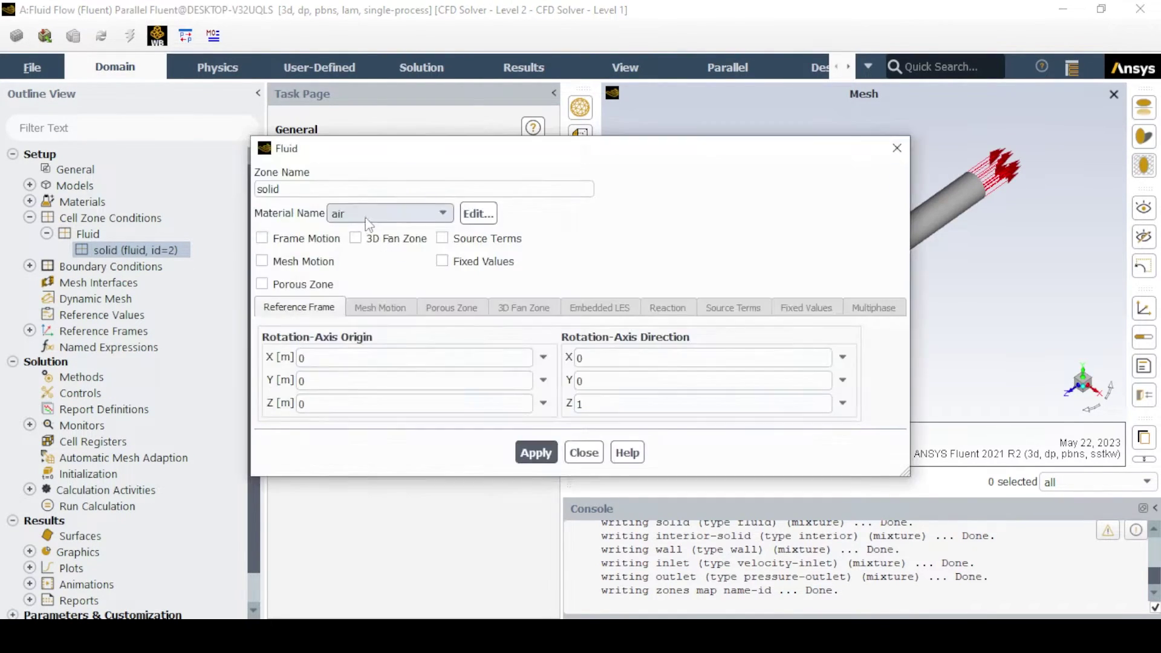
click(353, 214)
click(357, 227)
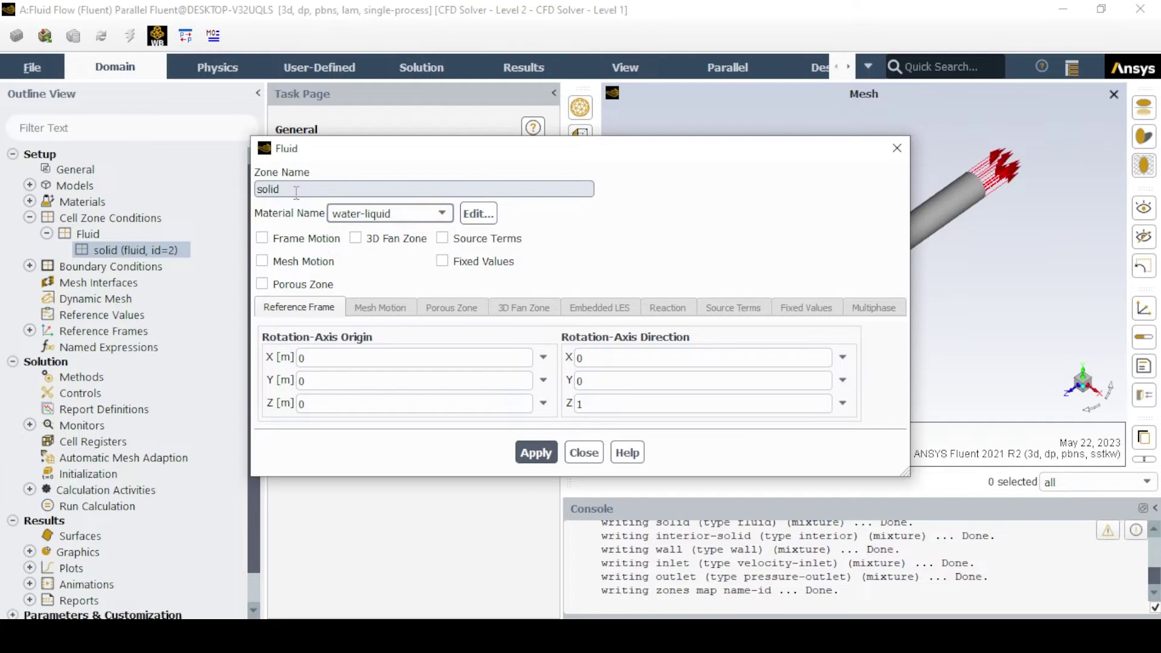
double_click(267, 189)
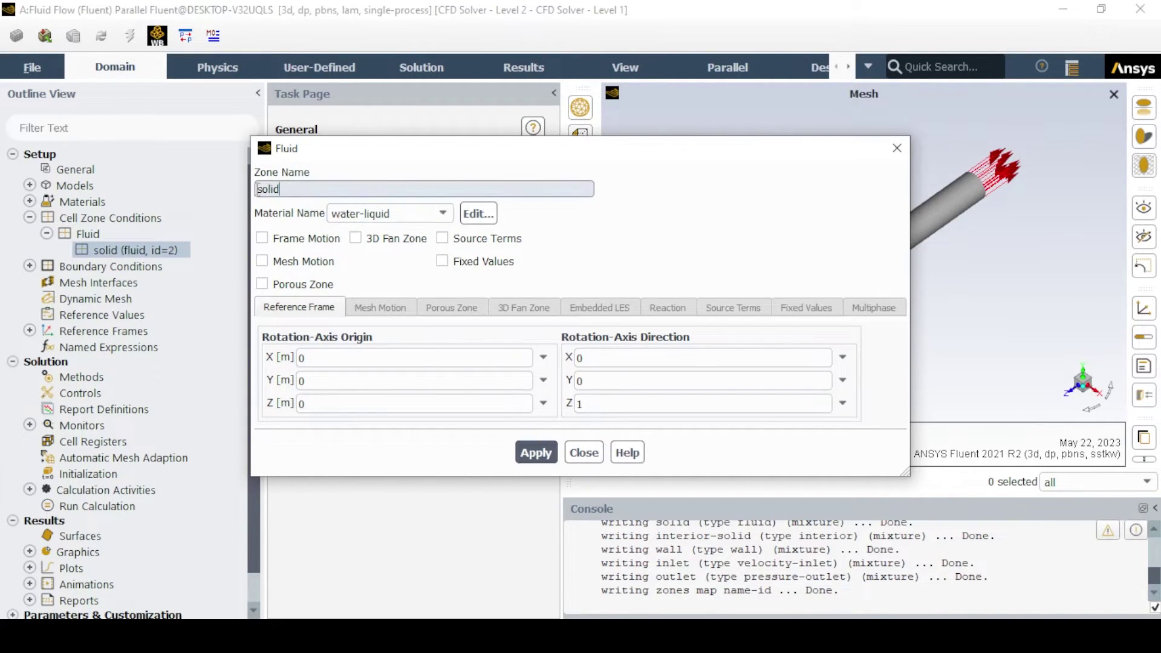
key(Return)
Set the inlet boundary's velocity magnitude to 0.001 m/s and apply it
click(29, 217)
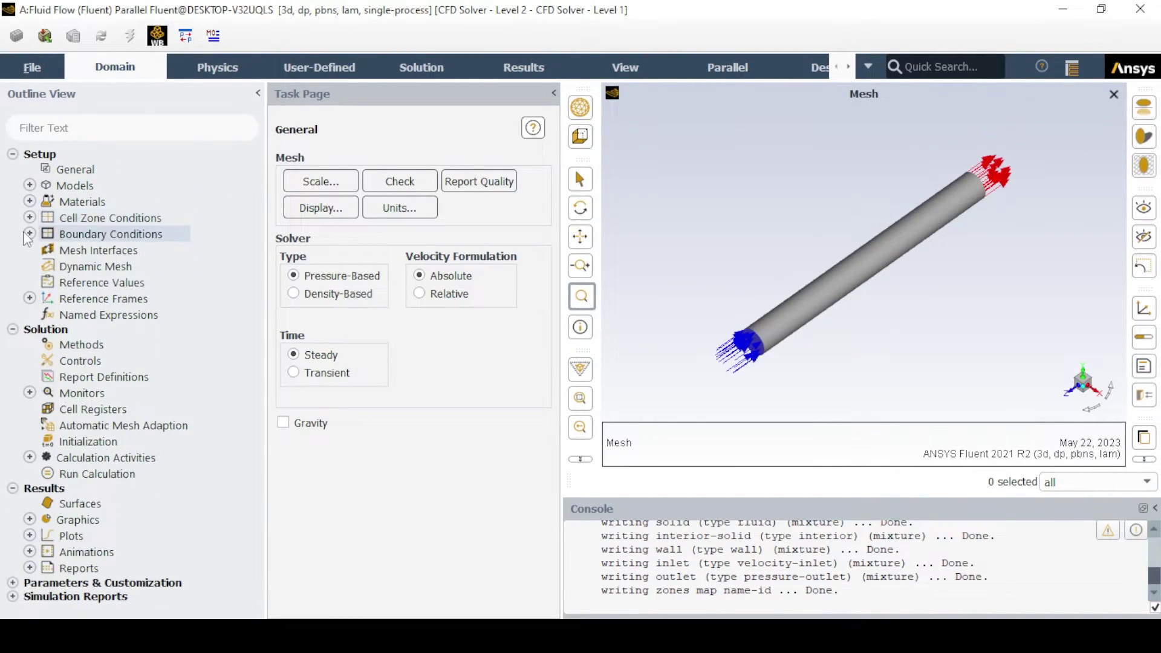
click(29, 234)
click(47, 250)
right_click(103, 266)
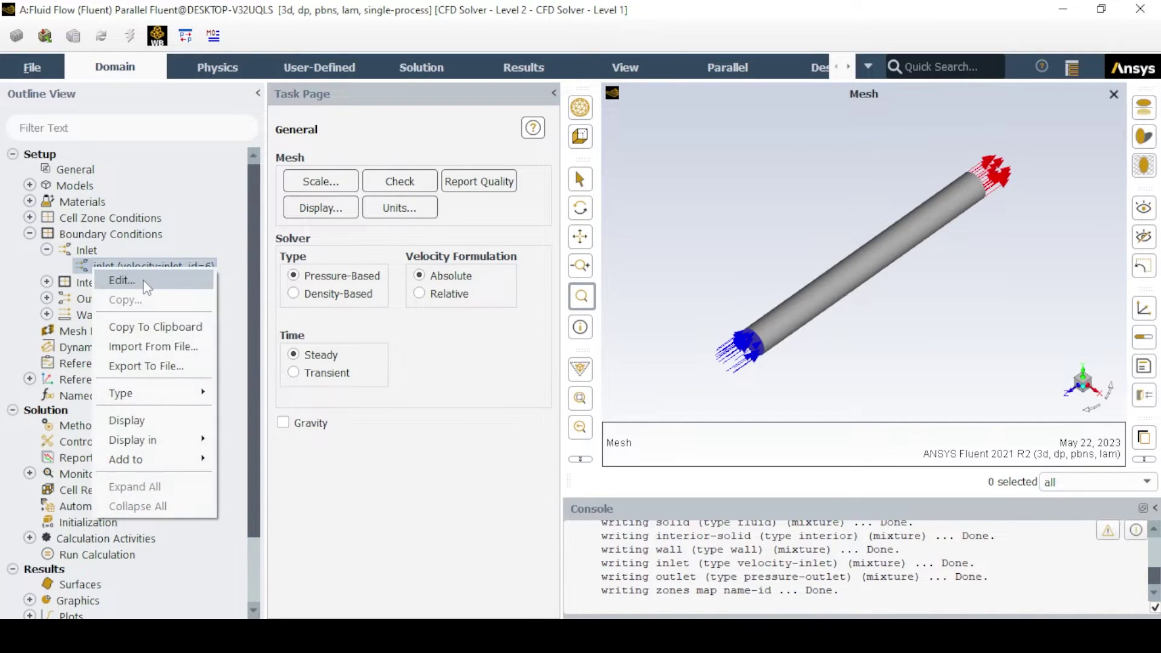
click(116, 276)
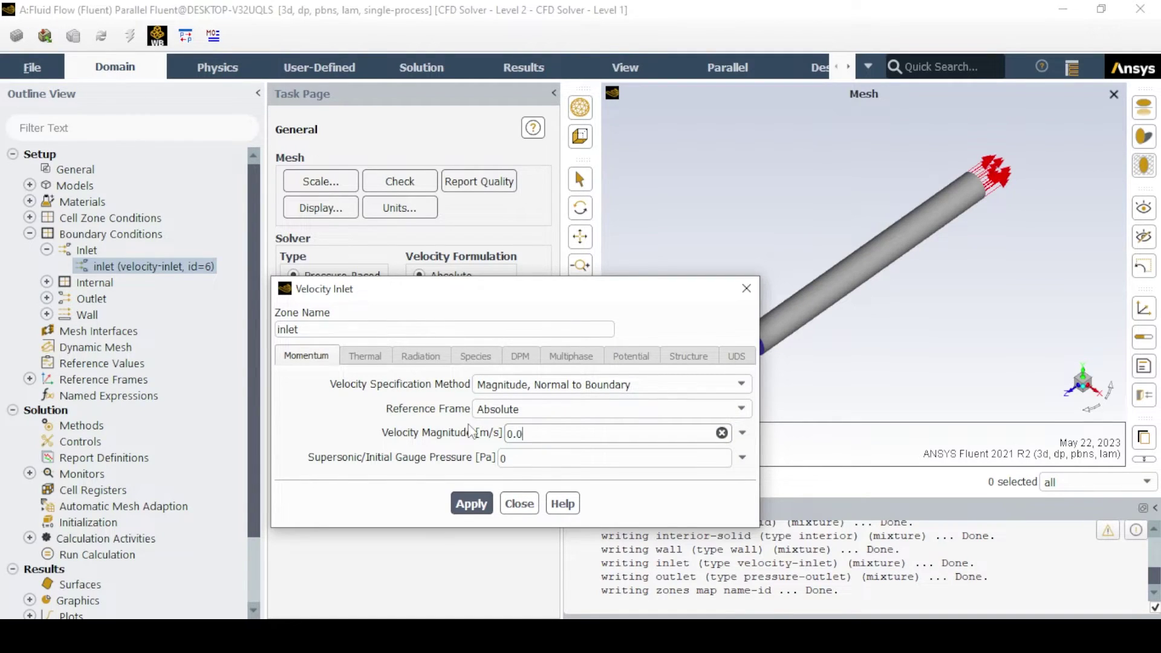
click(471, 504)
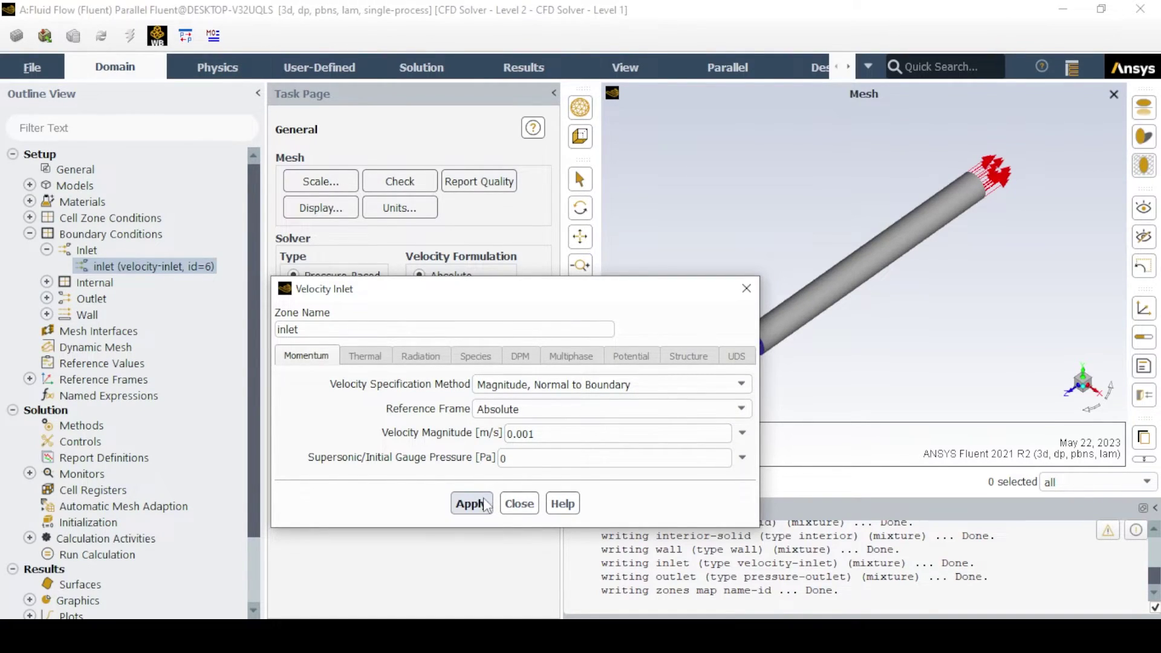
click(519, 504)
click(29, 234)
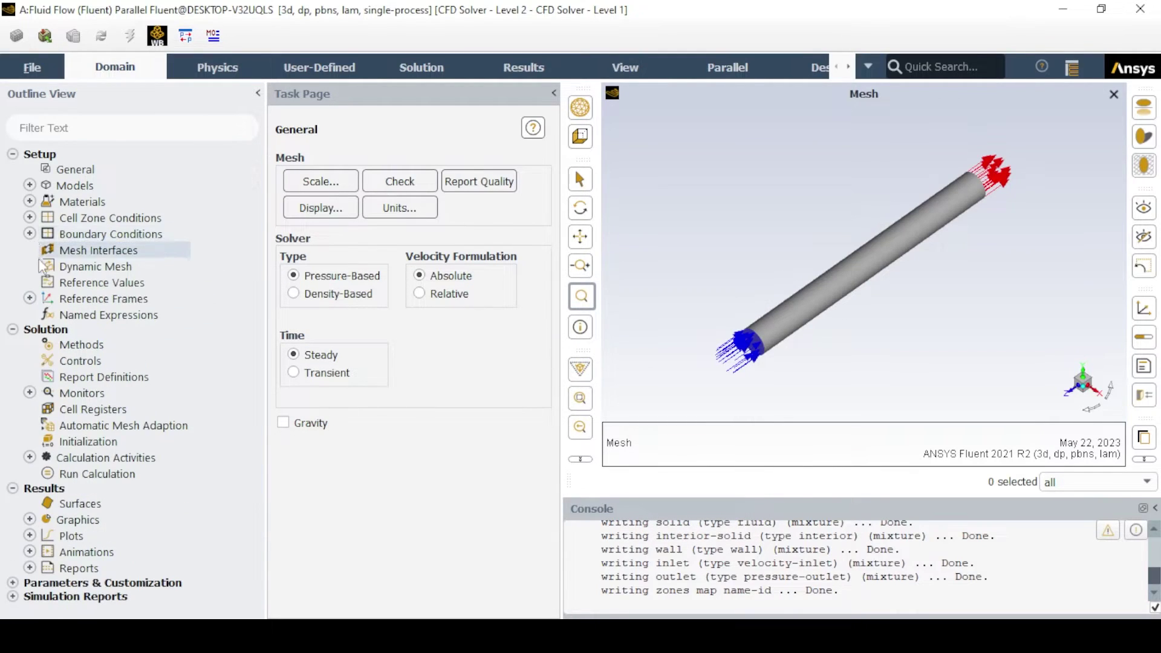
Keep the Coupled pressure-velocity scheme in Solution Methods
click(81, 361)
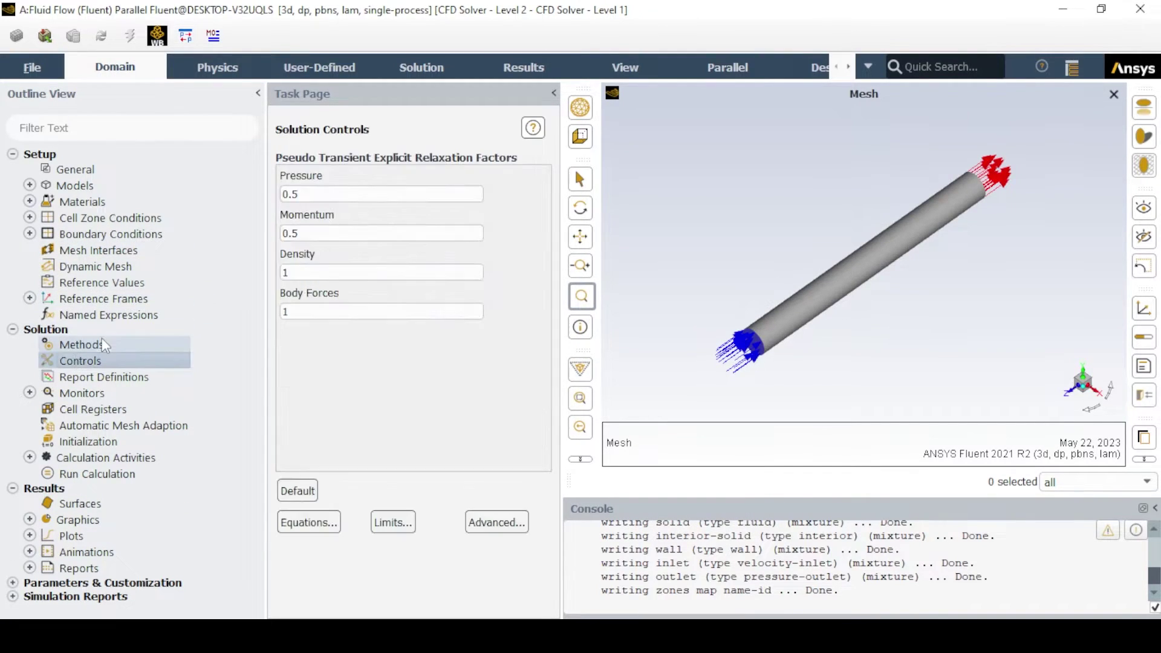
click(82, 345)
click(360, 195)
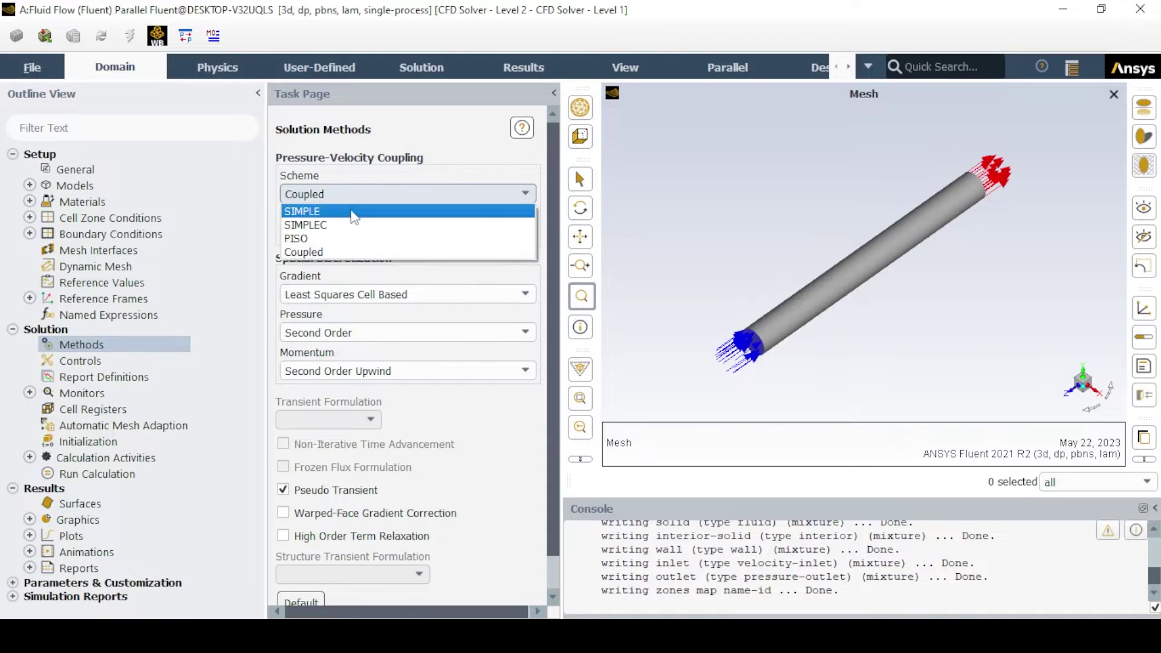
click(339, 252)
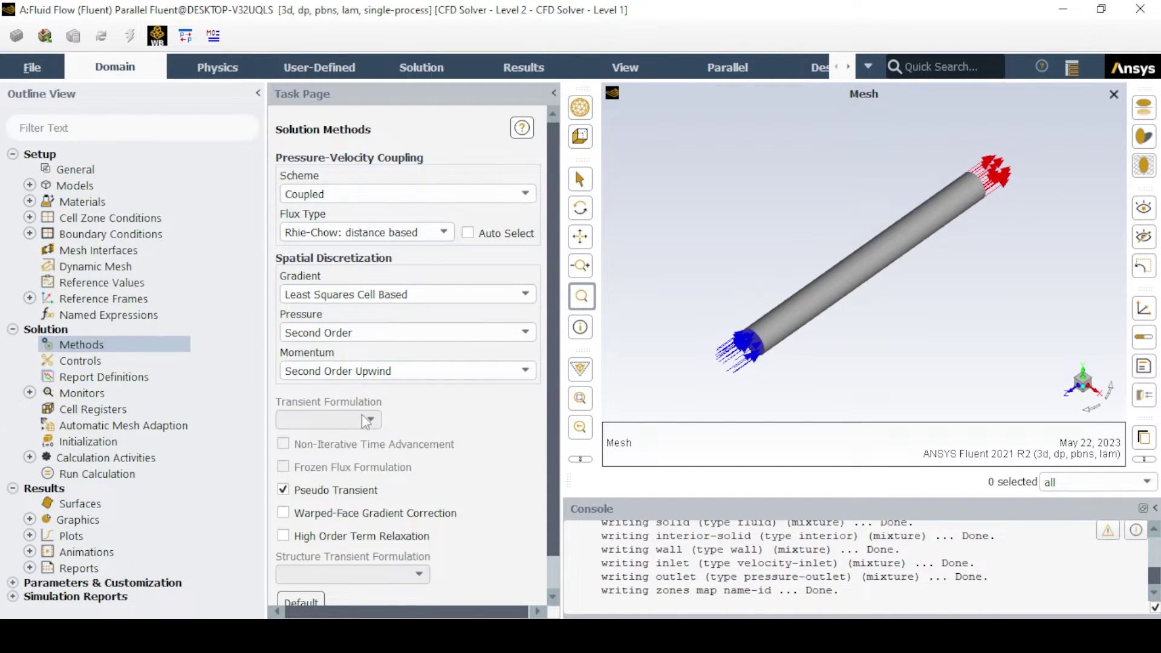
Set the continuity and x-, y-, z-velocity residual criteria to 1e-05
scroll(372, 435, down, 1)
click(29, 393)
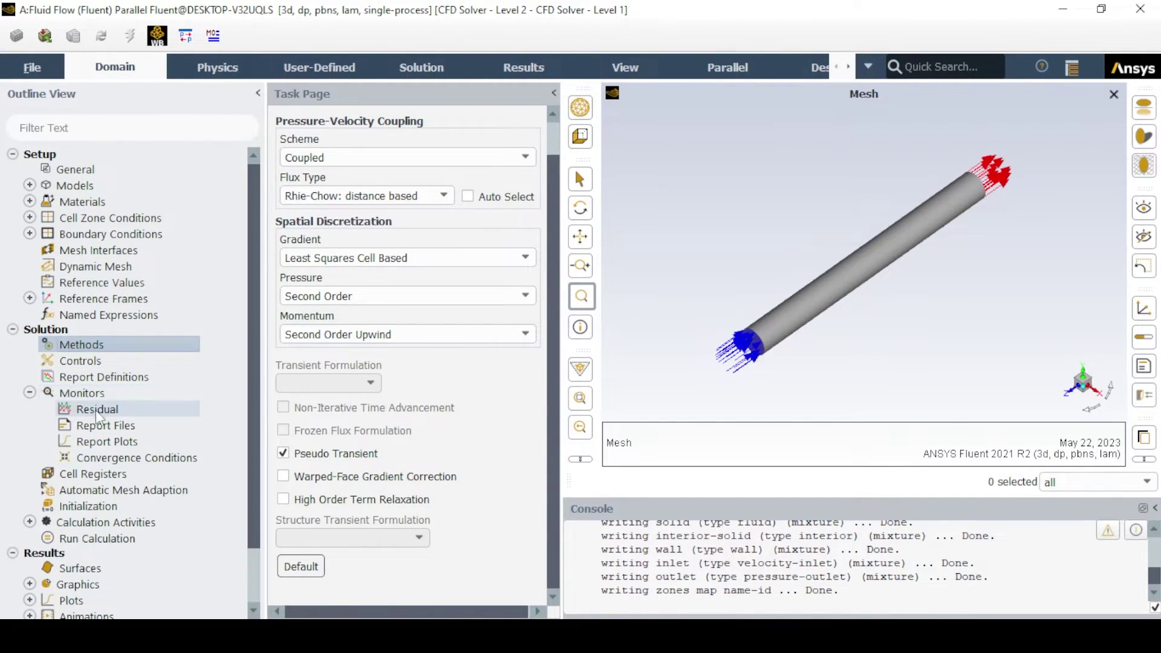
right_click(90, 411)
click(113, 415)
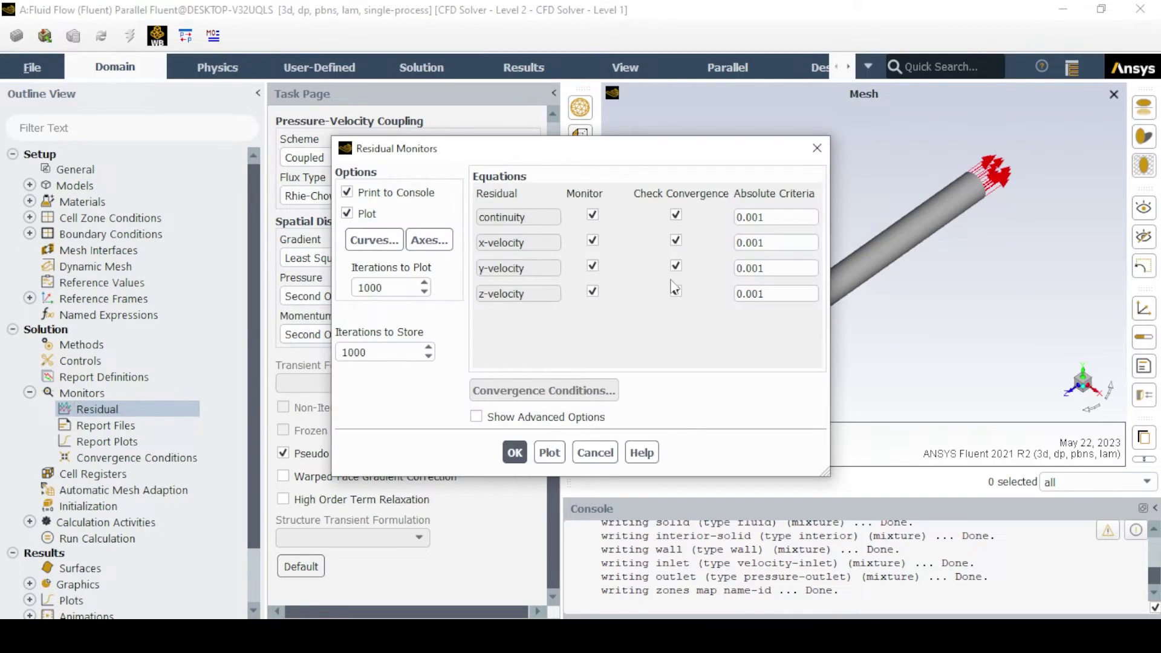
double_click(784, 219)
text(1e)
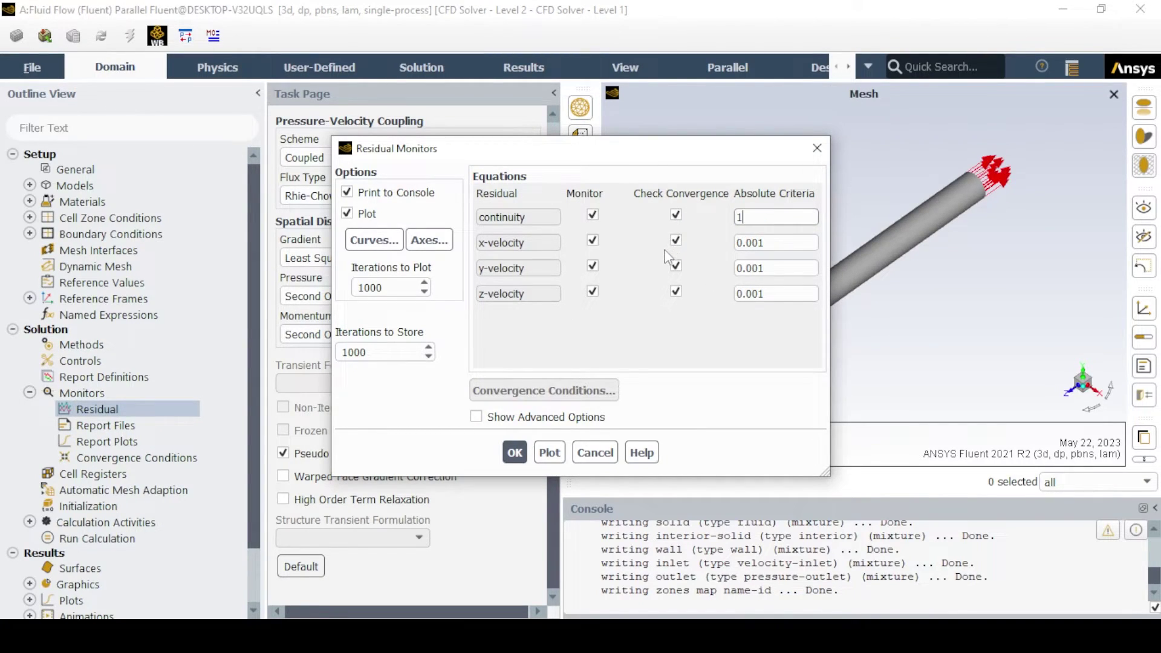
text(-05)
double_click(777, 243)
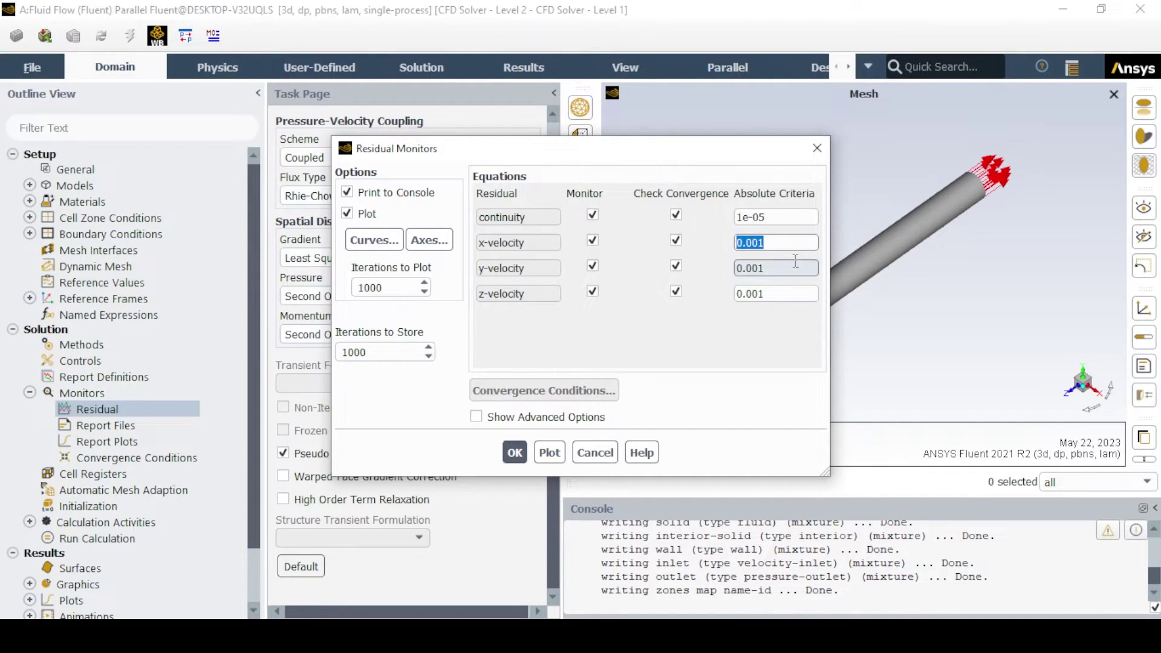
text(1e-05)
double_click(767, 268)
text(1e-05)
double_click(786, 294)
text(1e-05)
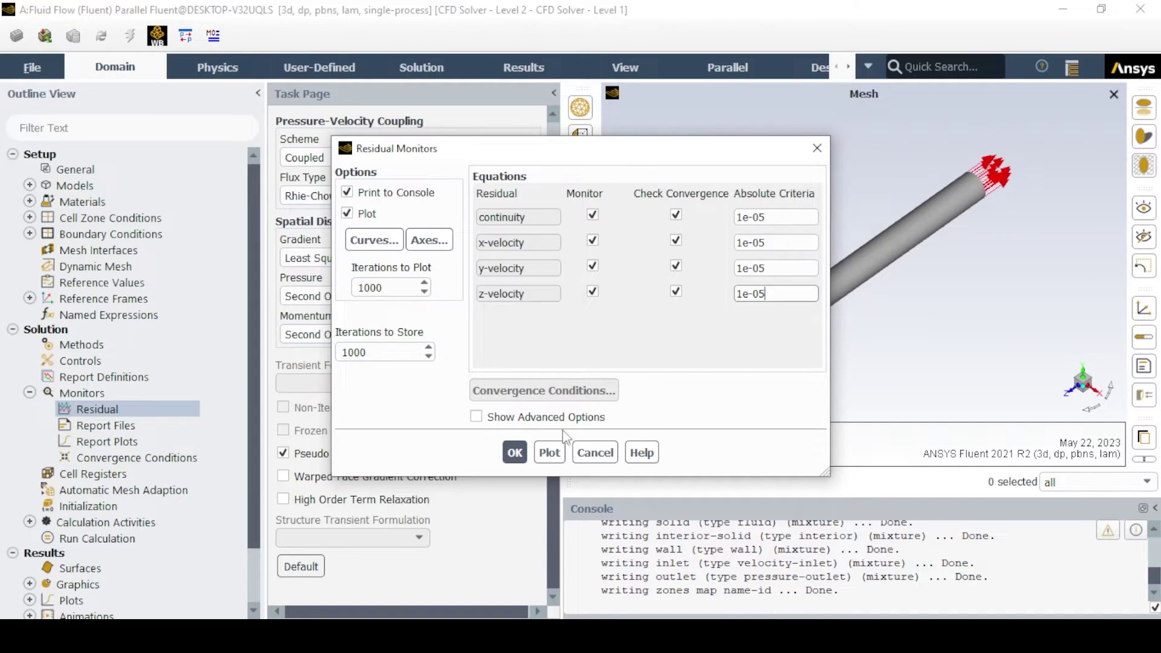
Confirm the 1e-05 residual criteria, then hybrid-initialize the flow field
click(526, 456)
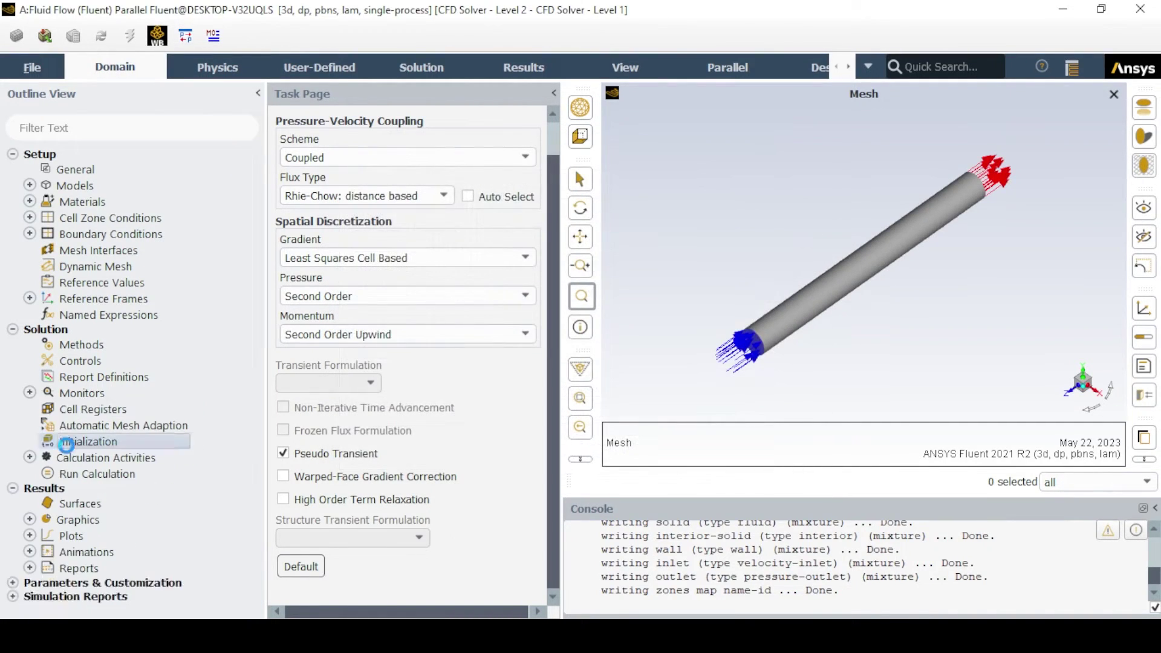
click(87, 442)
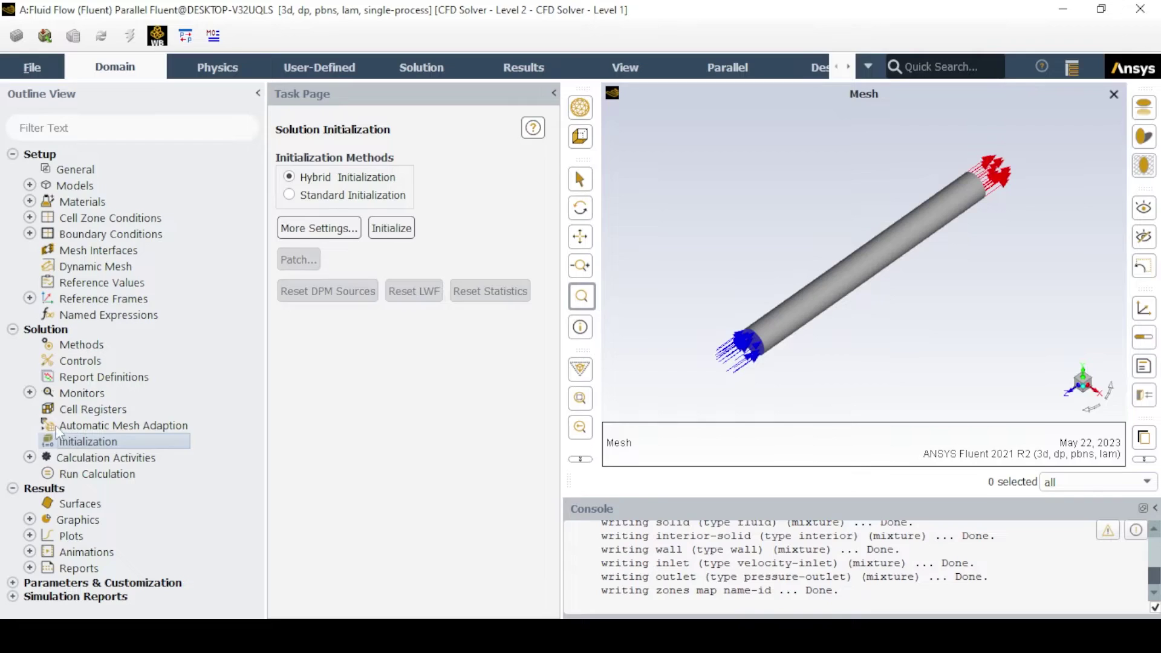
click(399, 230)
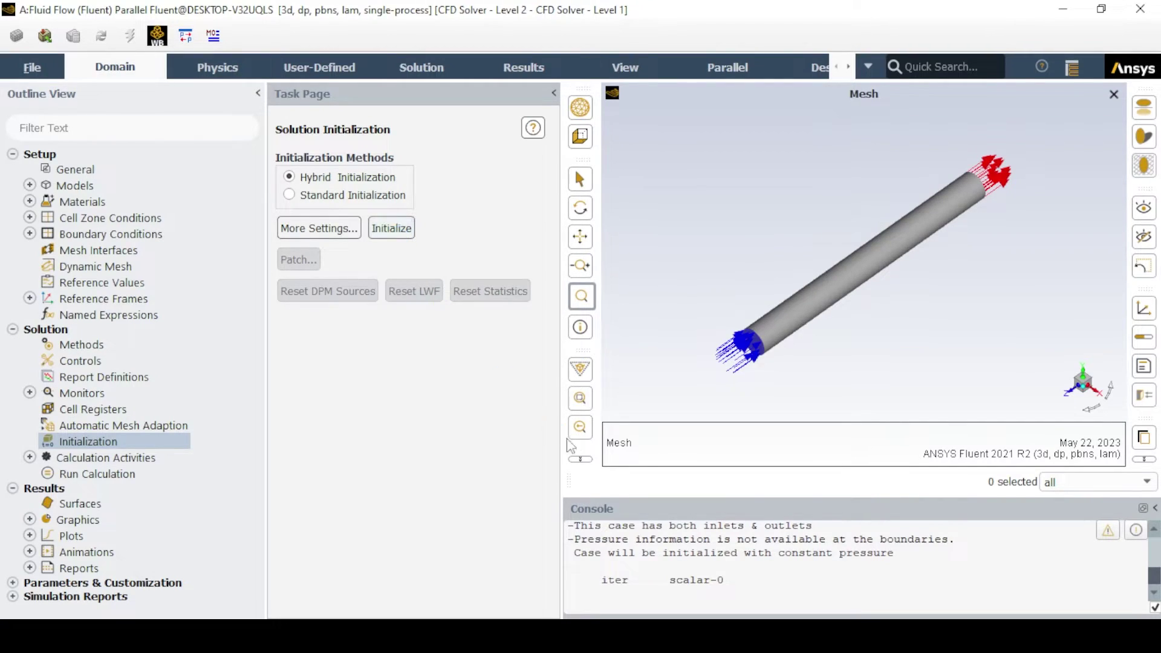
Create the max-vel Facet Maximum velocity report at the outlet, per surface, printed to console
right_click(83, 380)
mouse_move(151, 488)
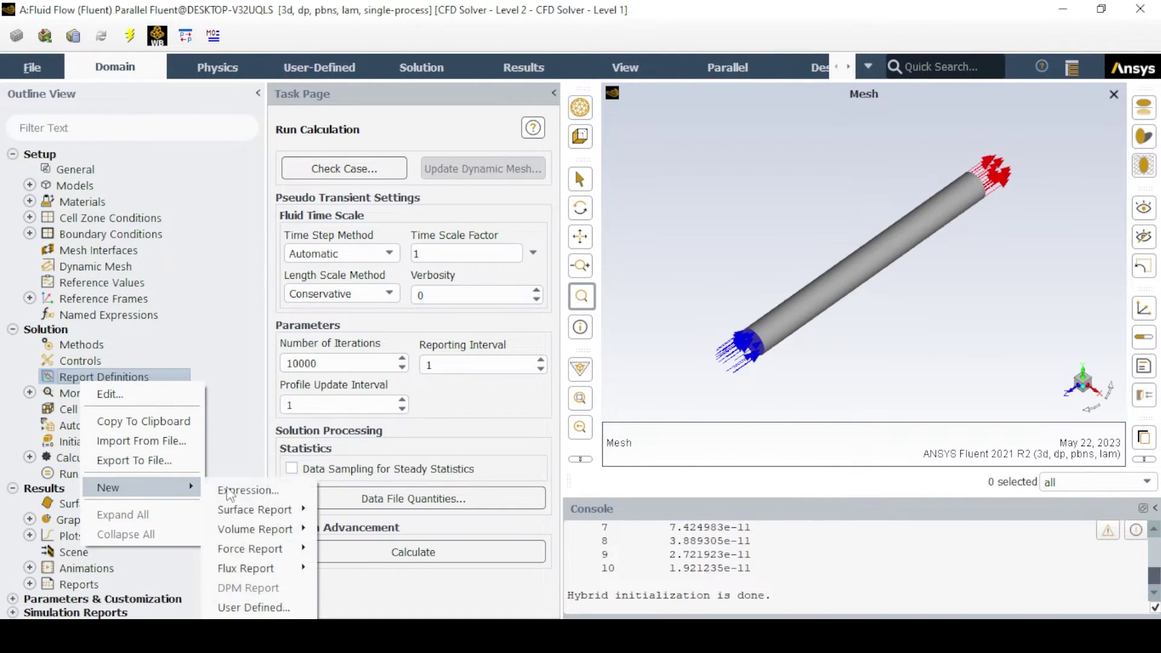
mouse_move(245, 516)
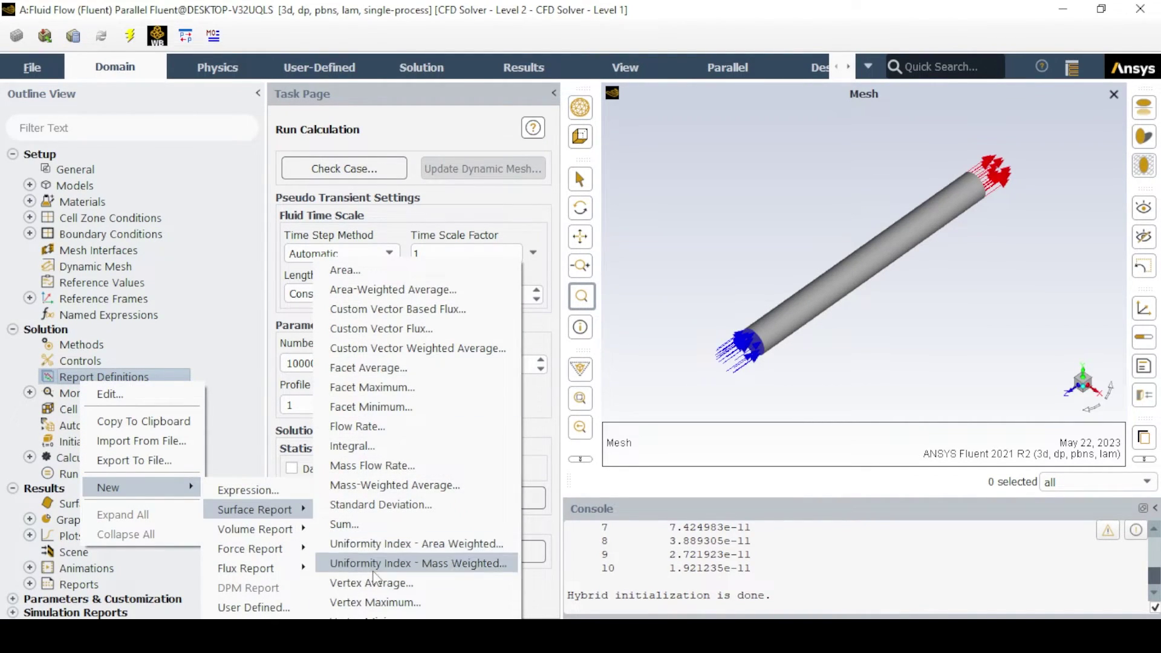
click(371, 388)
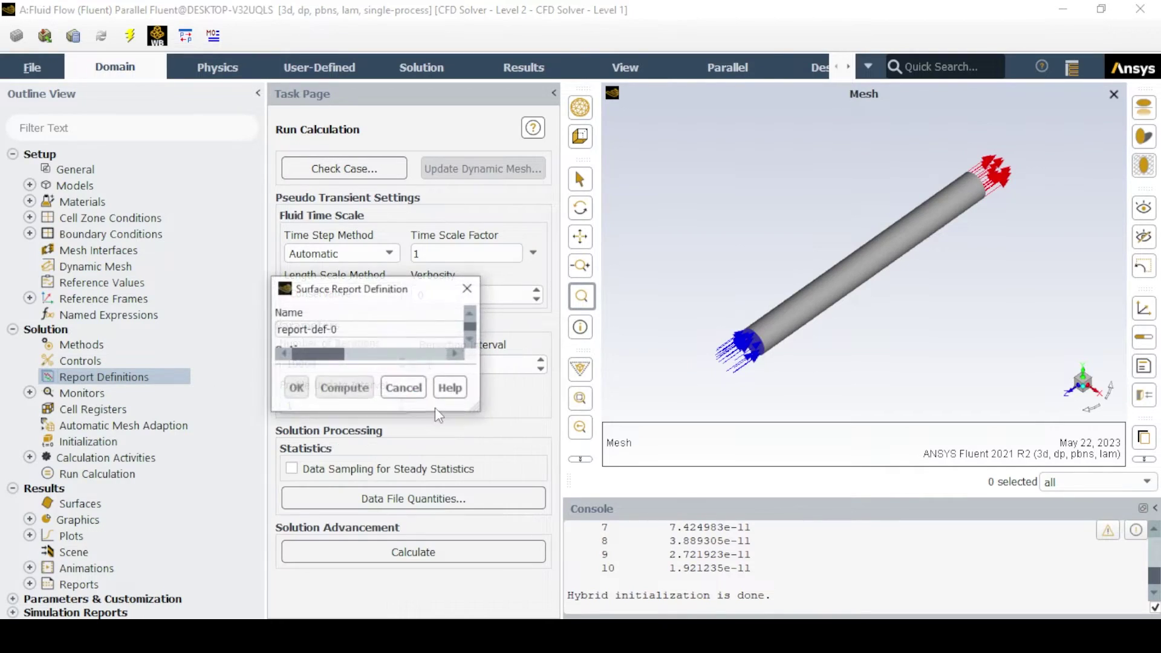
click(550, 320)
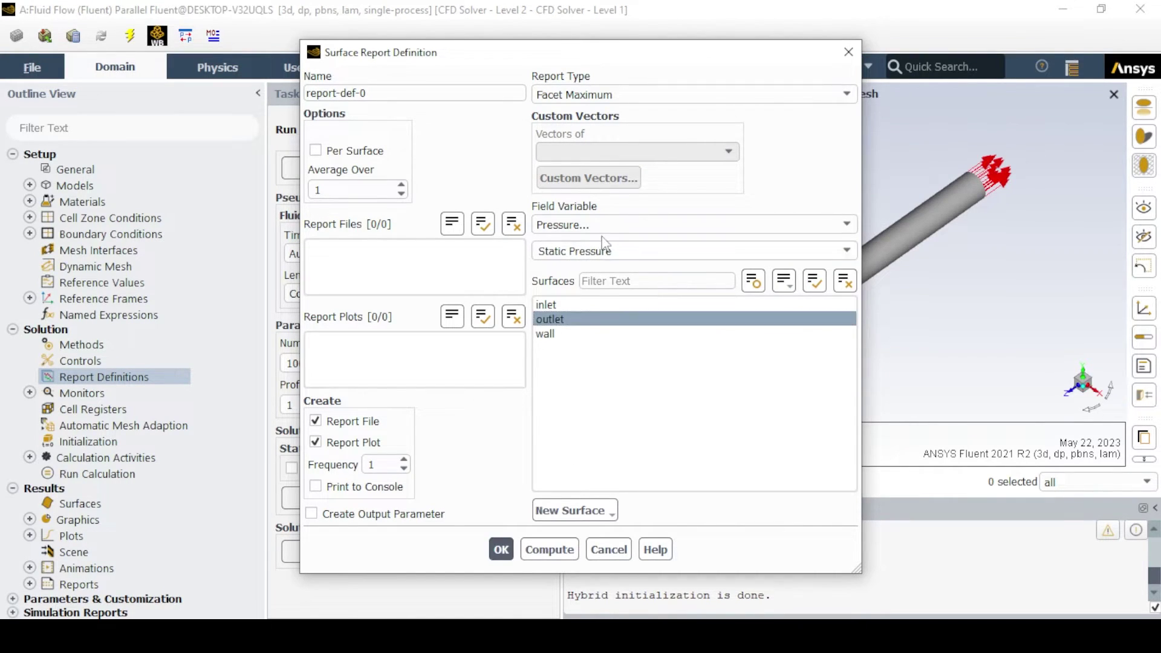
click(604, 225)
click(597, 269)
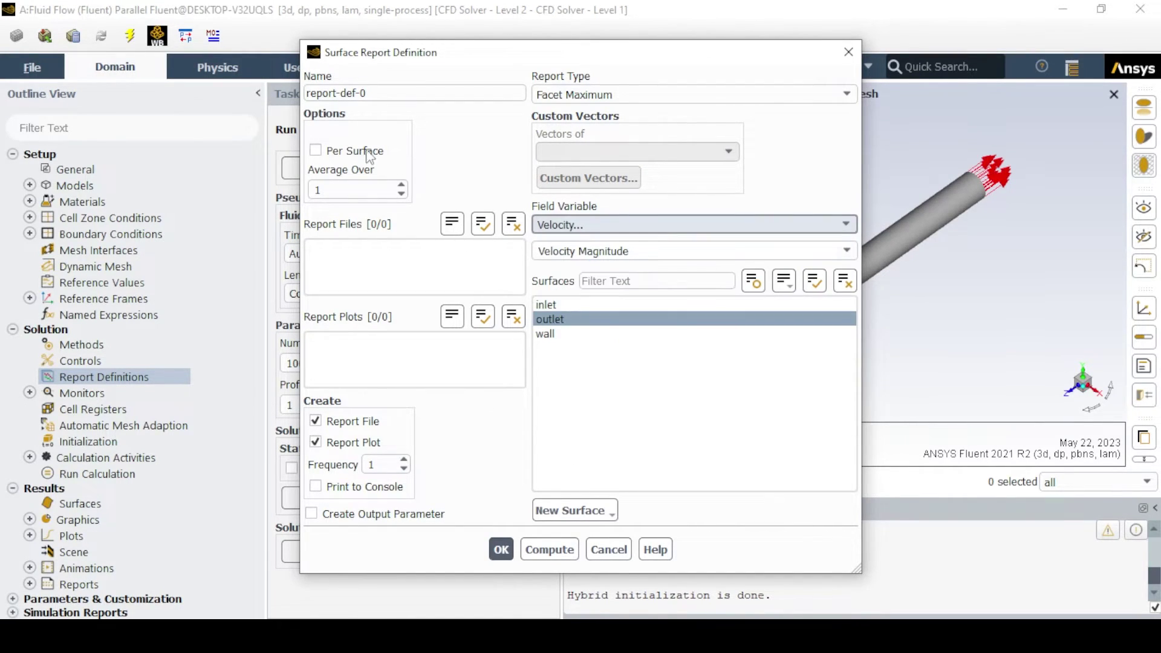
click(316, 151)
drag(372, 93, 242, 96)
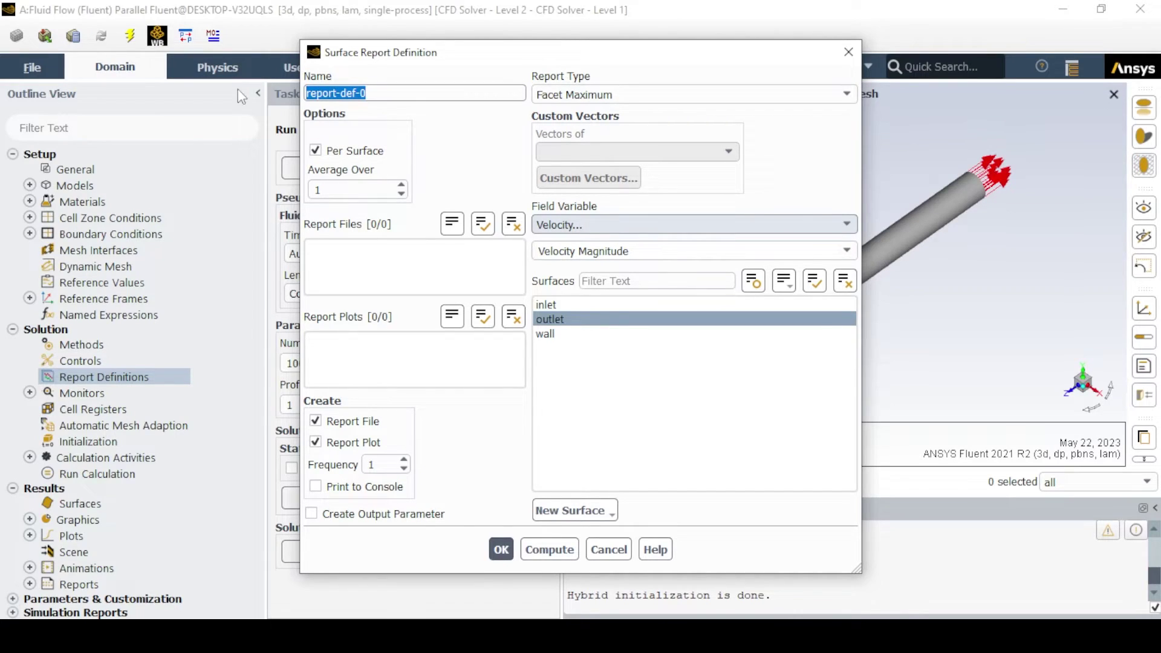
text(max-vel)
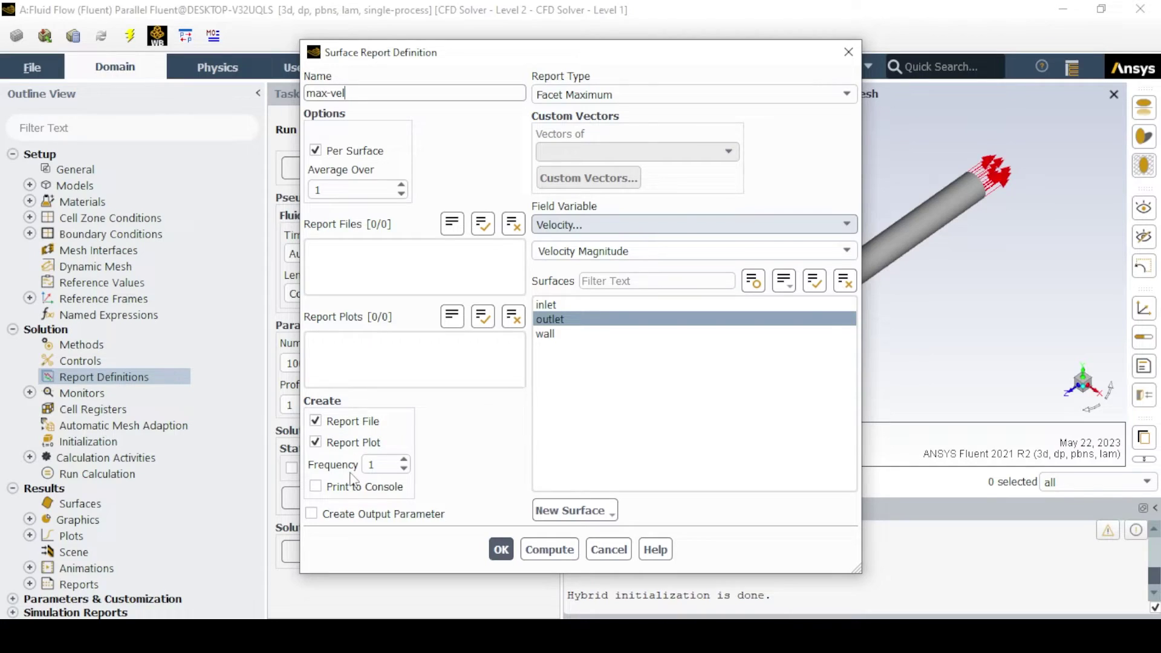
click(353, 487)
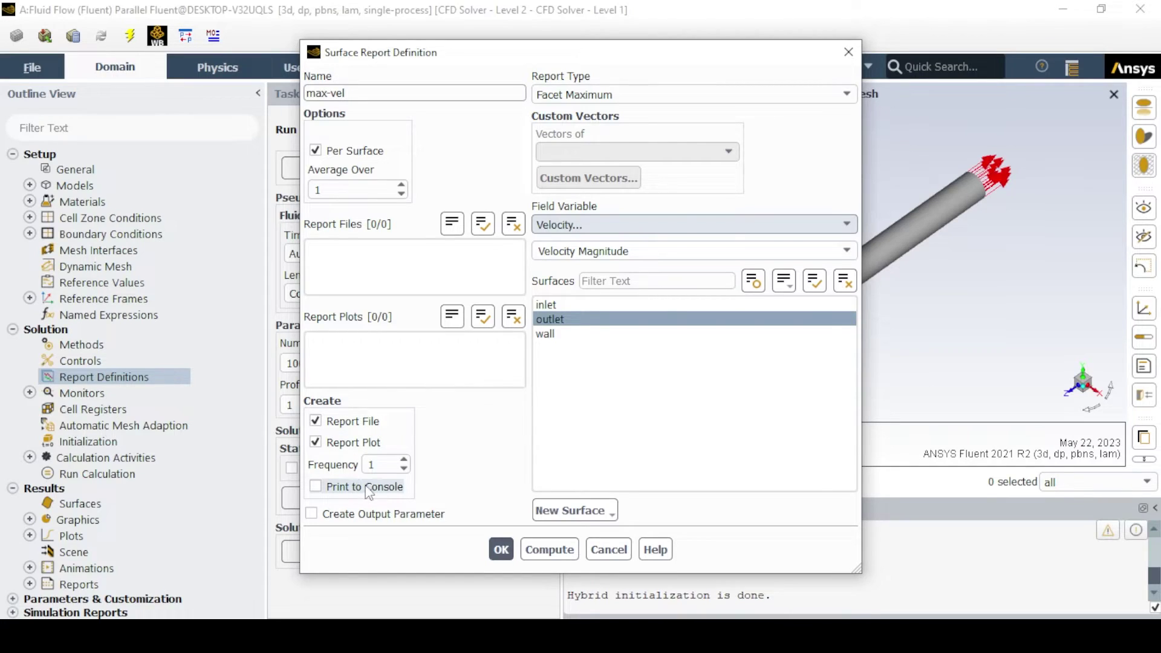
click(501, 550)
Set 10000 iterations and calculate until the residuals converge
click(86, 442)
click(73, 477)
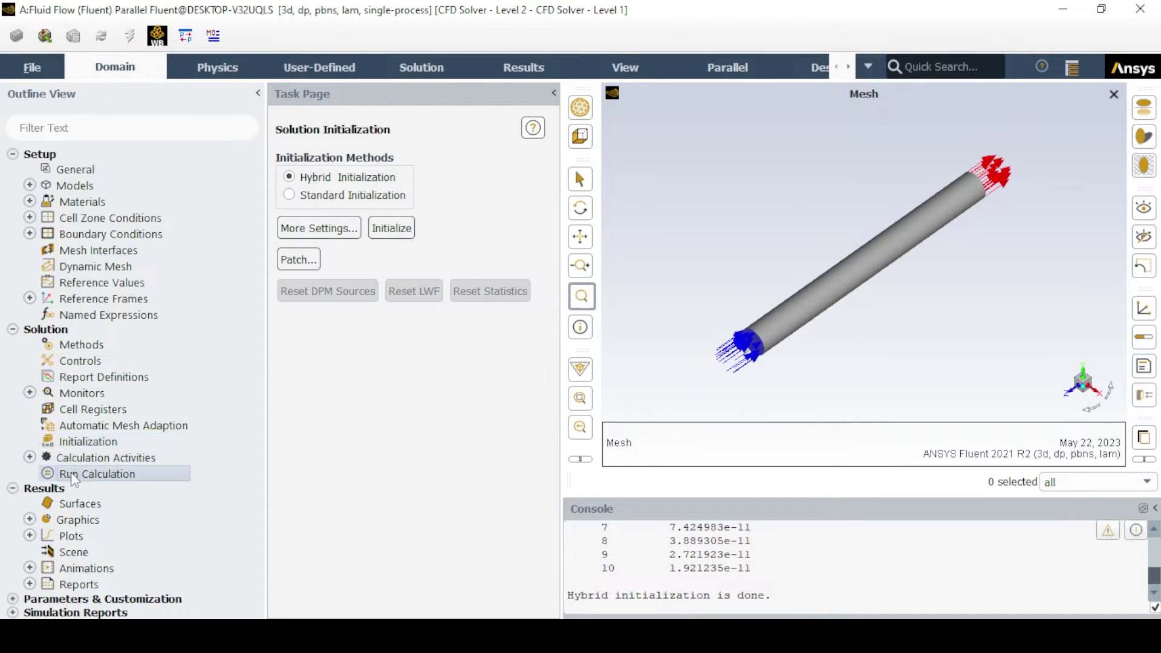
right_click(73, 477)
click(97, 483)
double_click(339, 362)
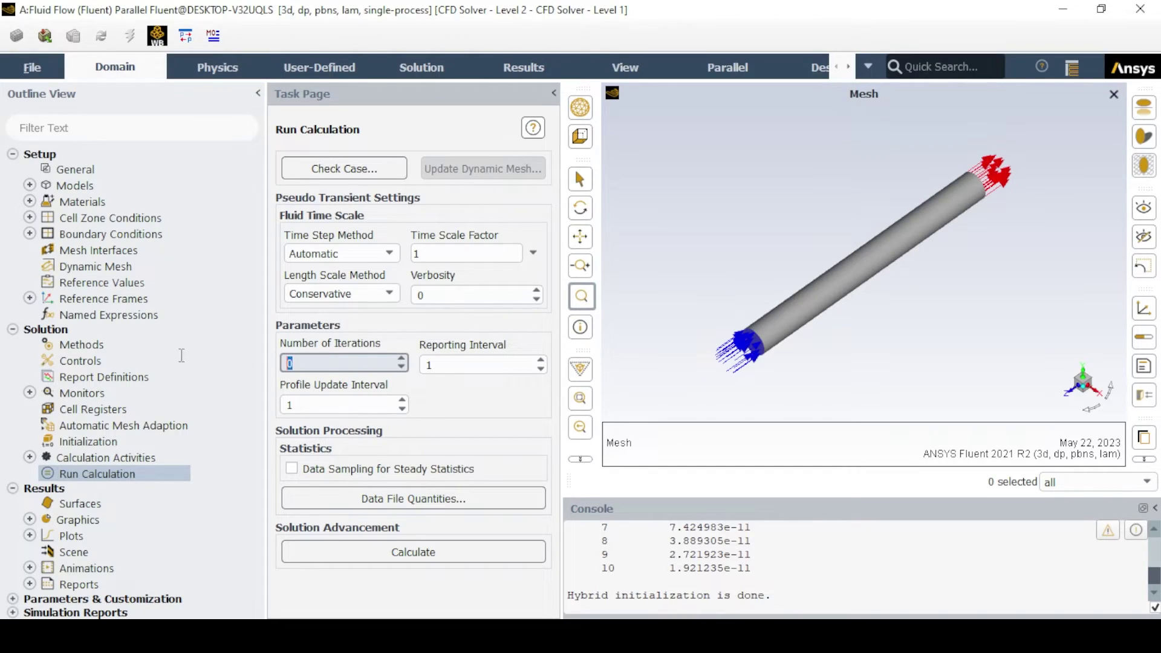
text(10000)
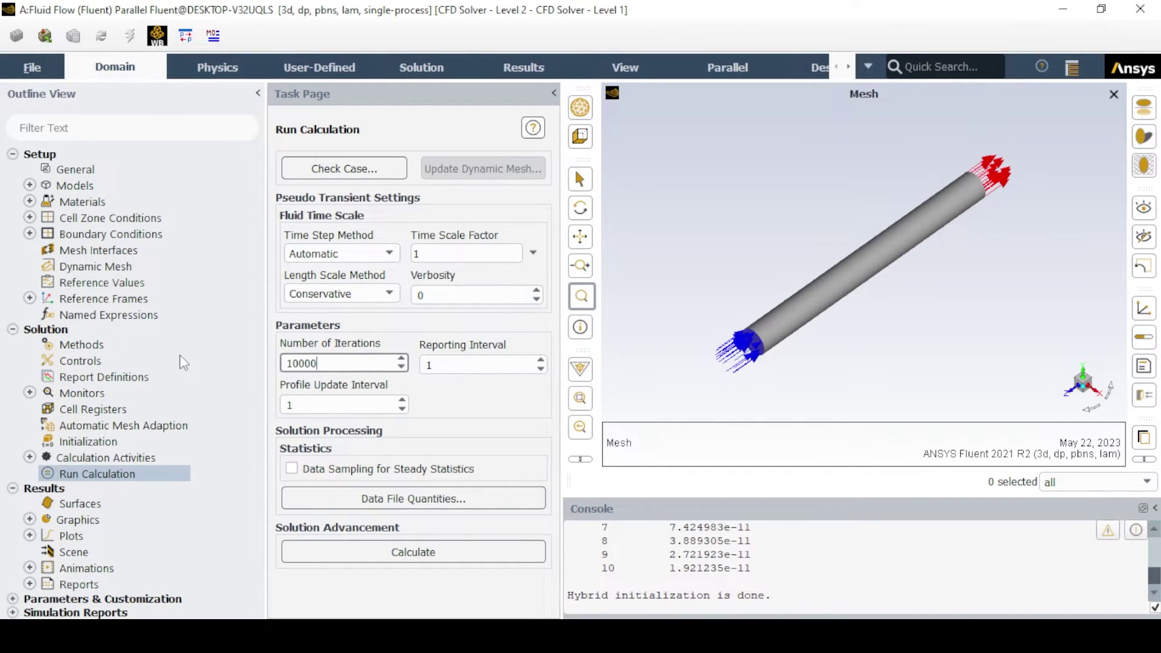
key(Tab)
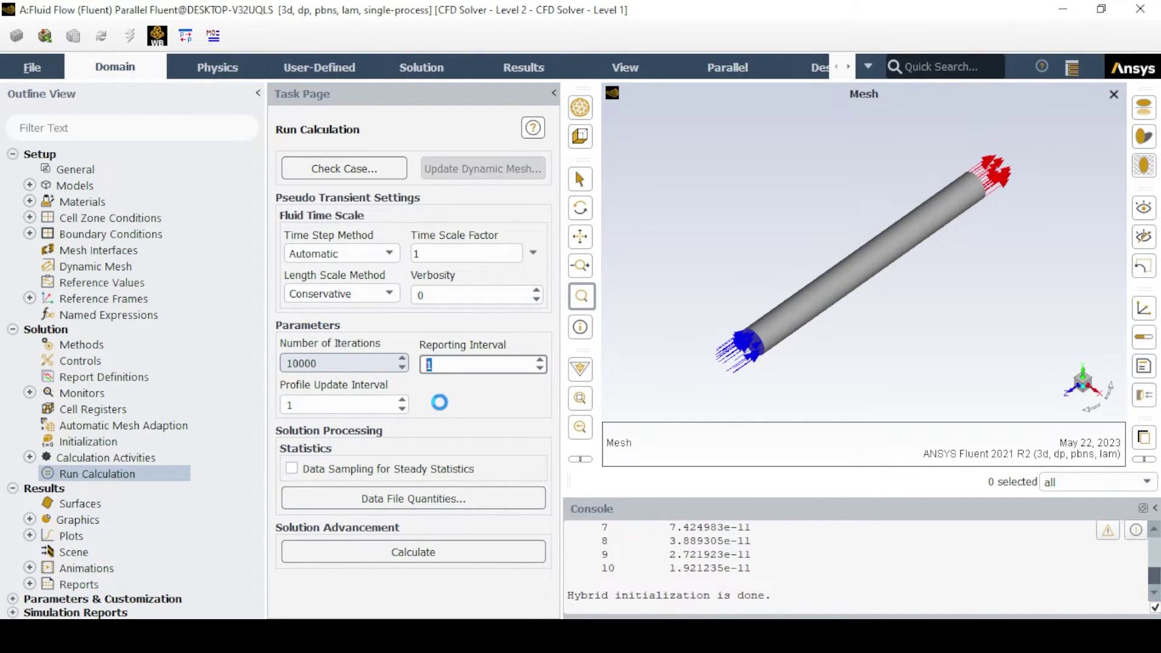
click(413, 553)
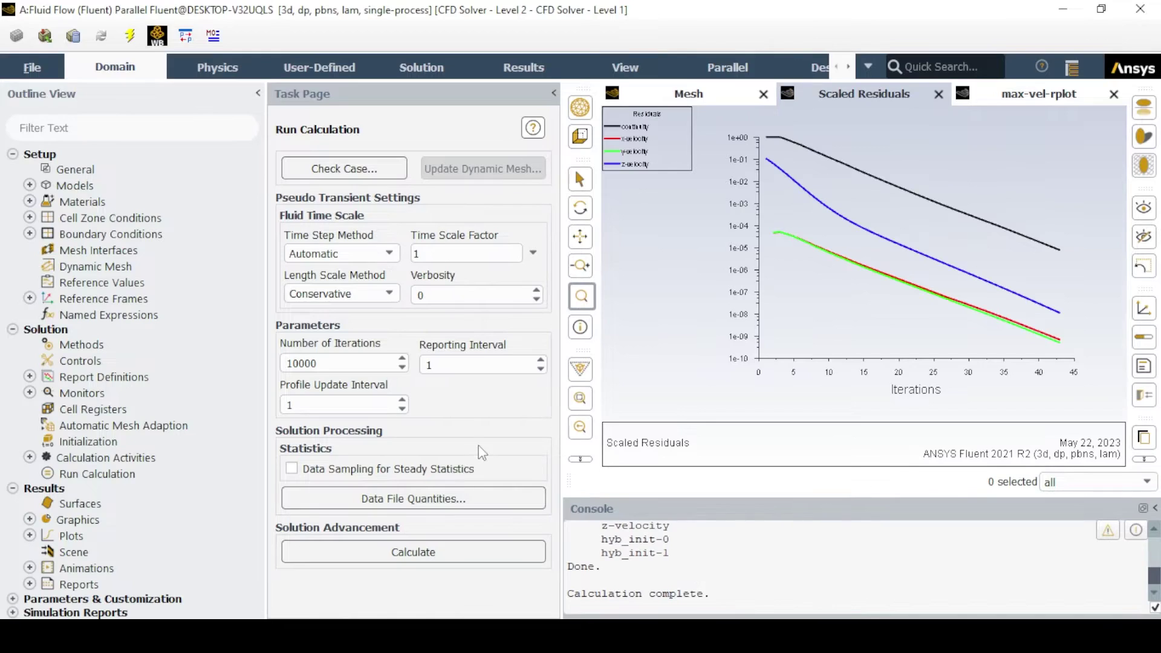
Create a line surface named center-line running from z 0 to z 1
right_click(81, 507)
mouse_move(121, 533)
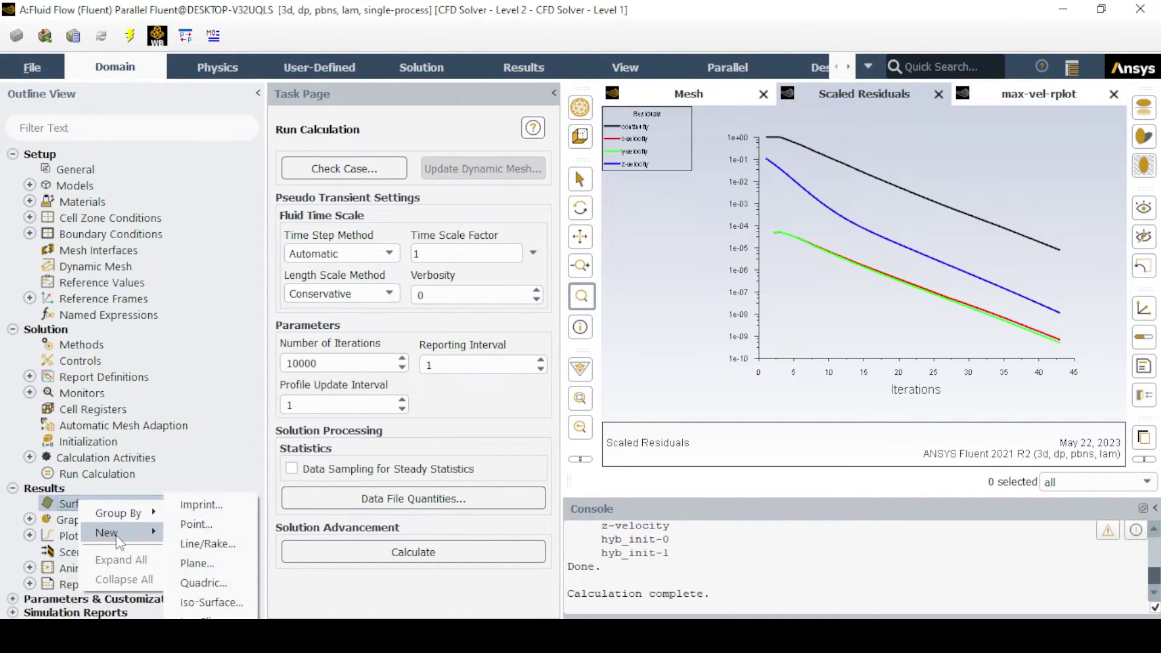
click(209, 546)
drag(397, 302, 411, 257)
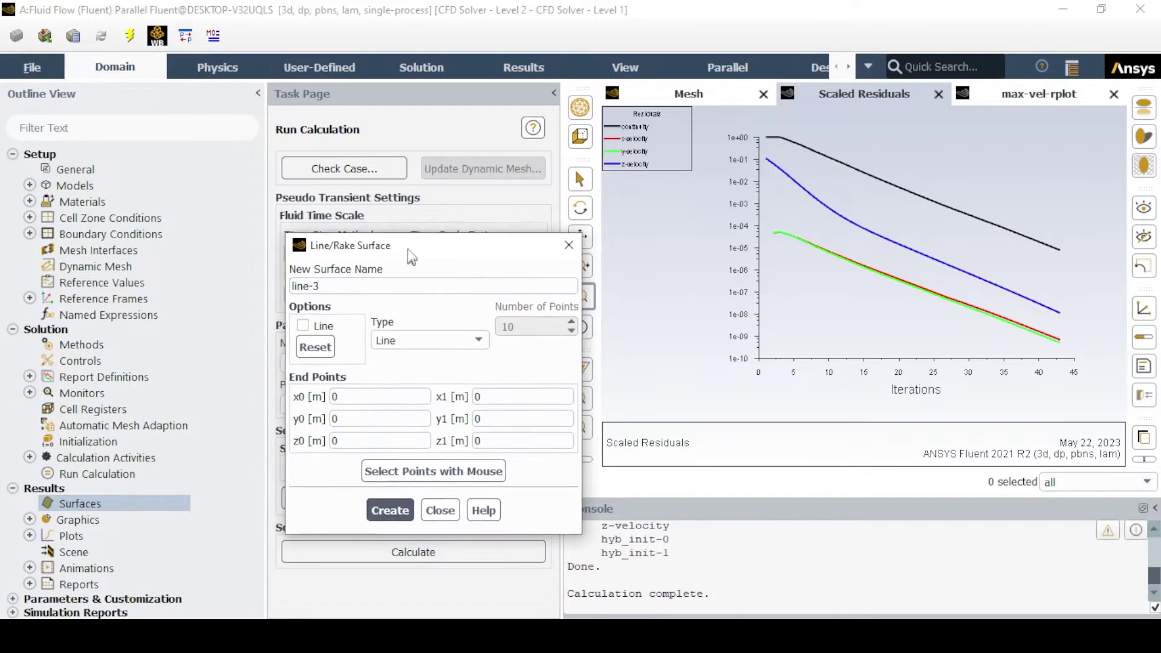
click(483, 437)
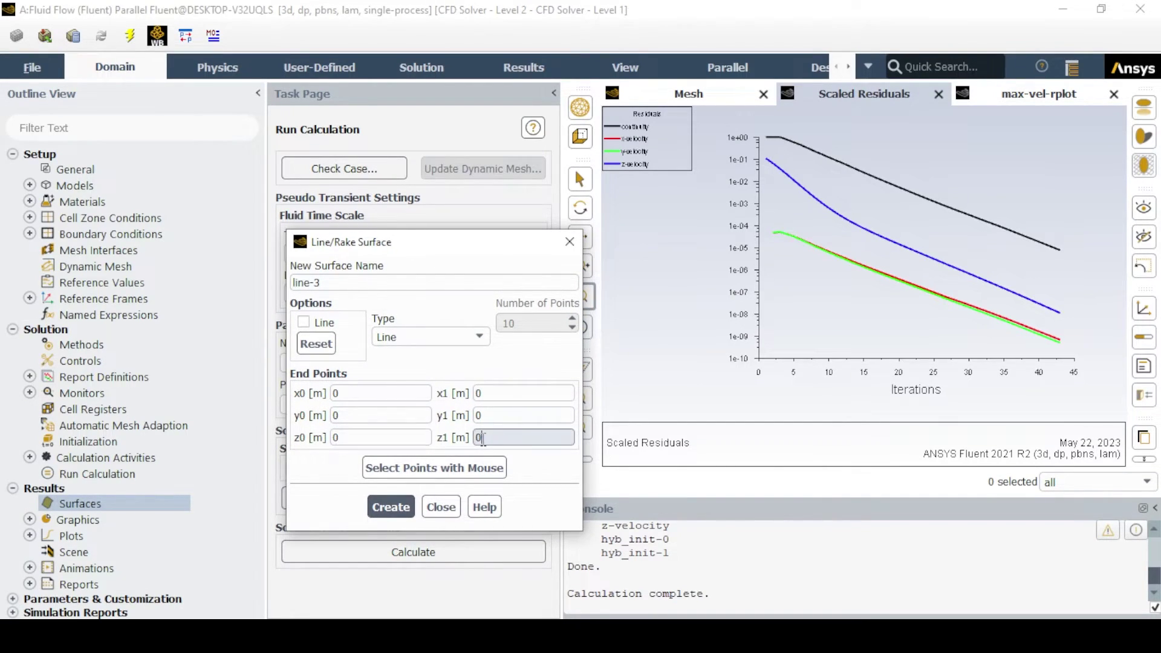
drag(482, 438, 475, 445)
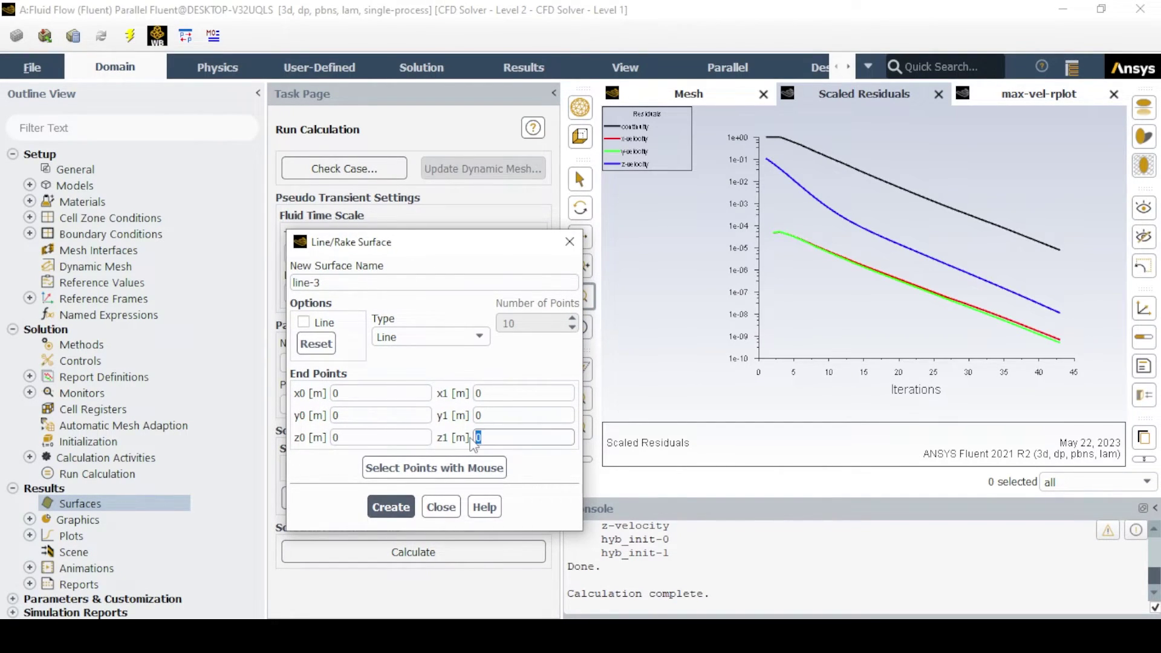
click(390, 506)
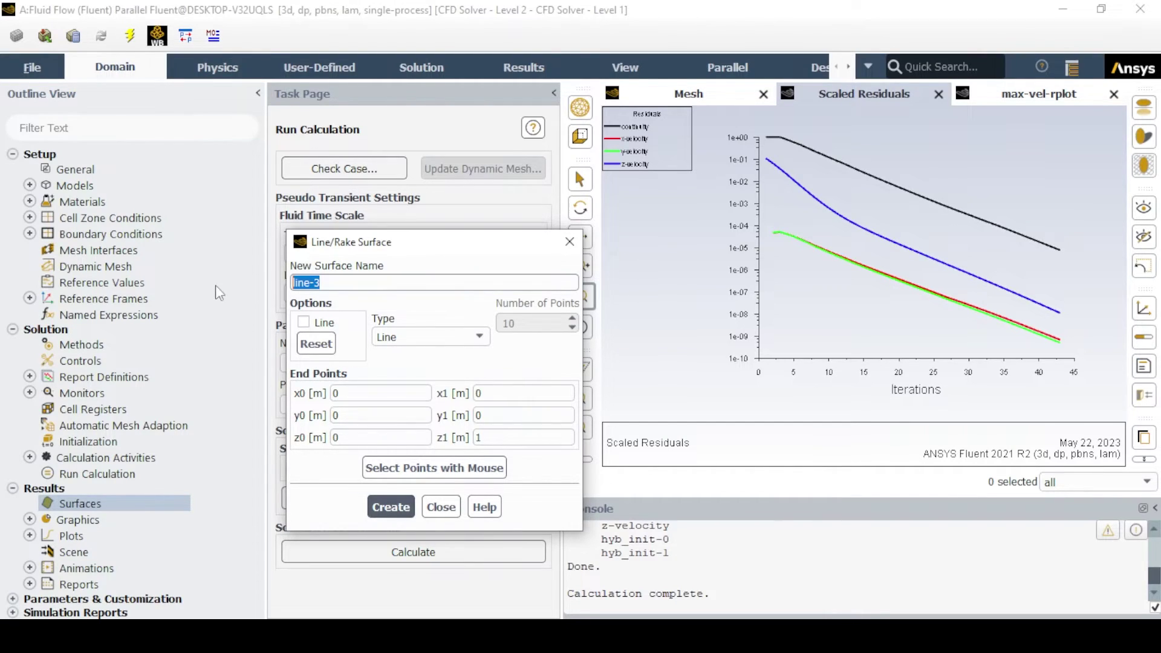
key(BackSpace)
text(center-li)
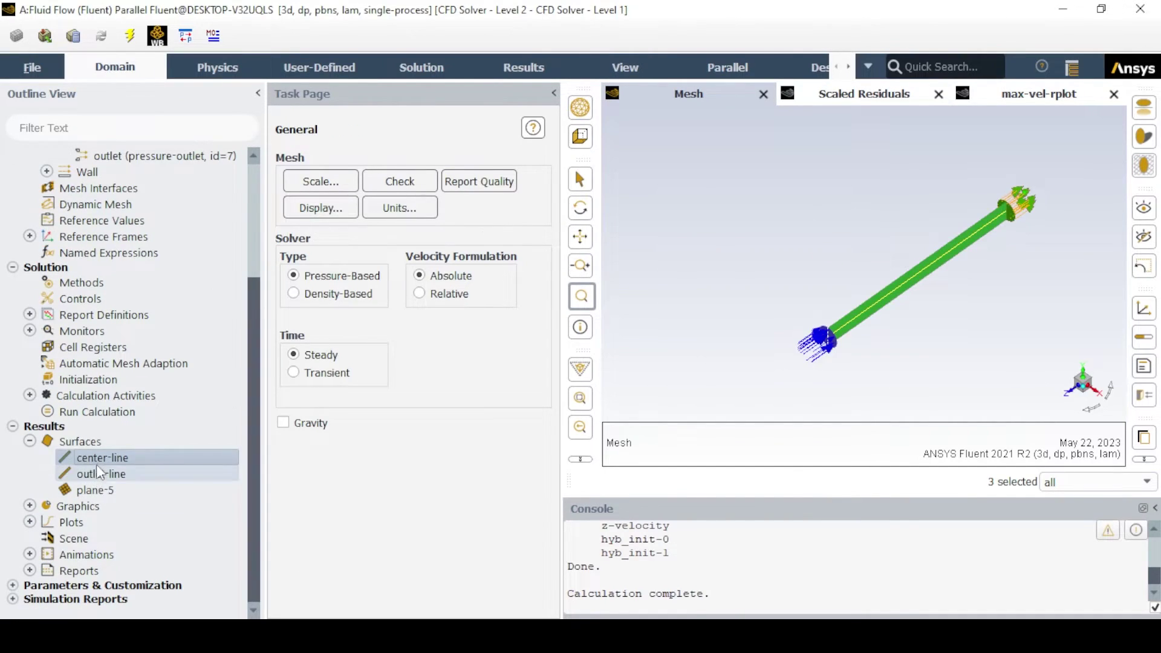
Edit outlet-line so its z1 is 0, spanning y −0.05 to 0.05
right_click(97, 474)
click(123, 486)
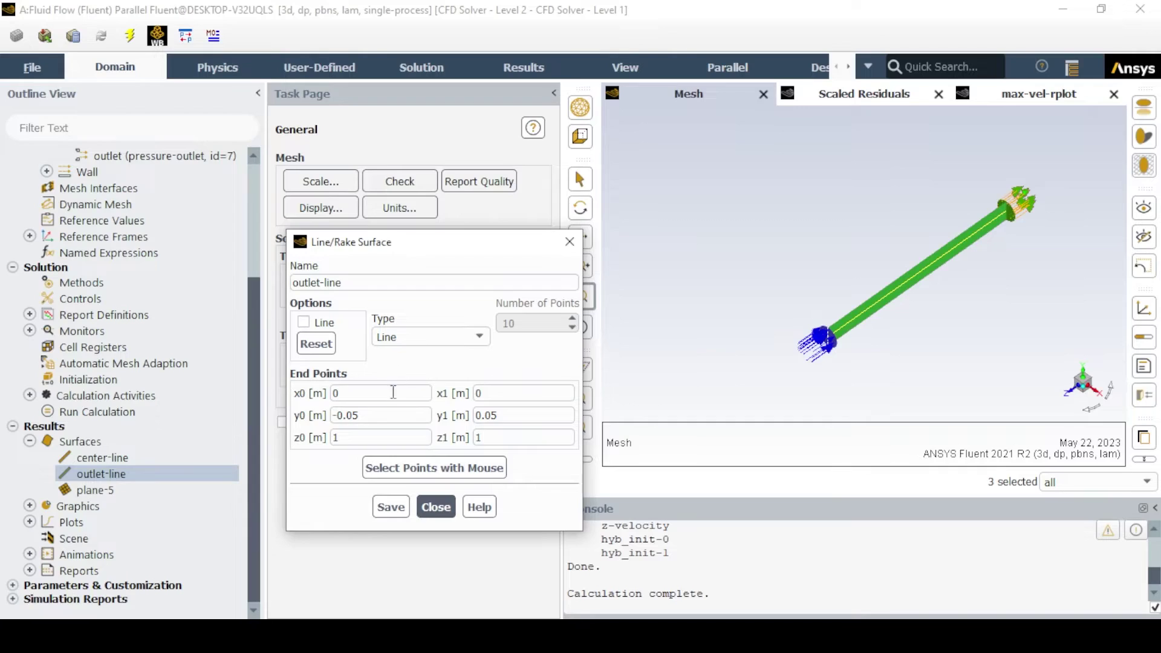
double_click(496, 437)
text(0)
click(390, 506)
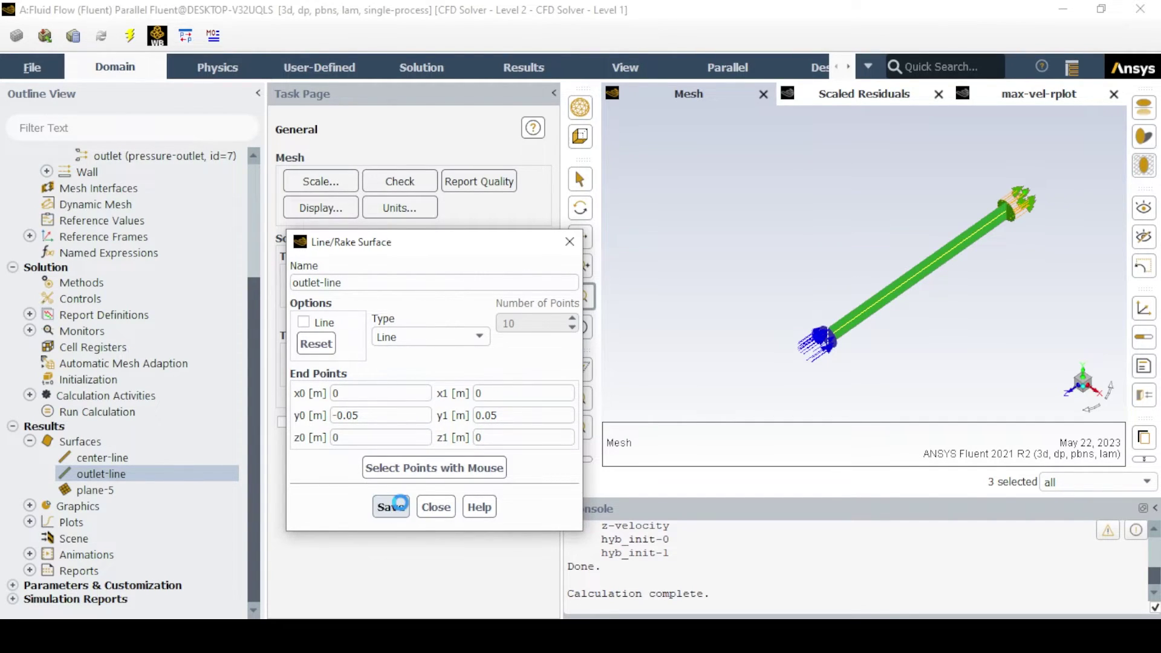
click(435, 507)
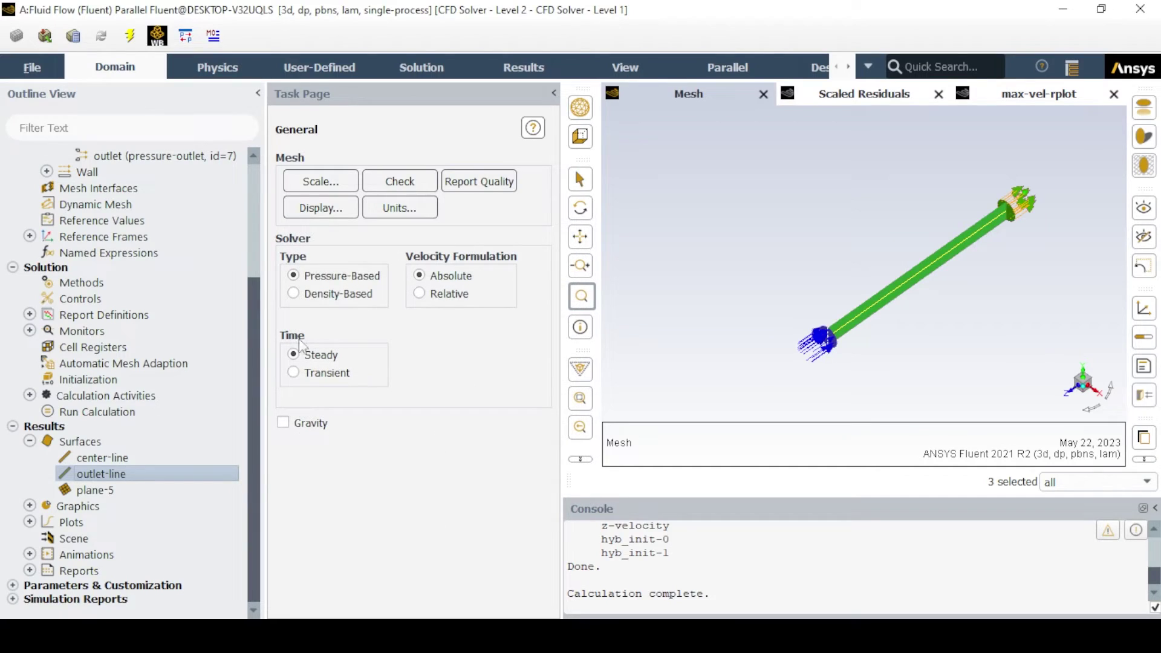
Redisplay the pipe mesh and list the surfaces created so far
click(323, 208)
click(211, 519)
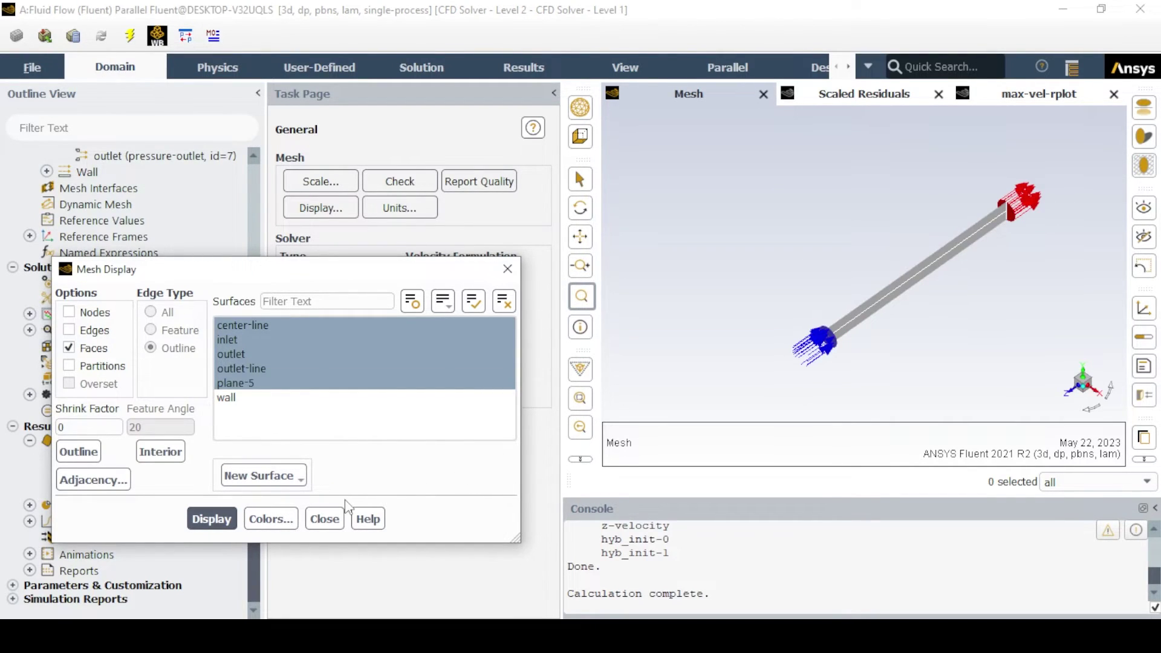
click(325, 519)
click(30, 506)
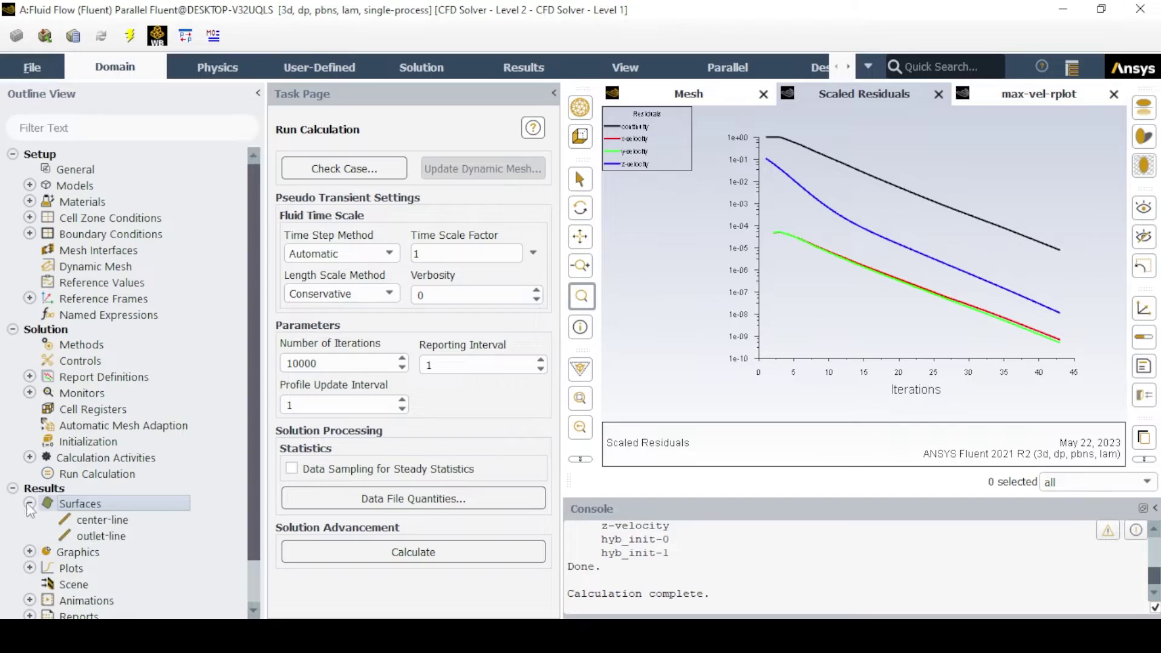
Create plane-5, a YZ plane surface through the pipe at x ≈ 0
right_click(80, 509)
mouse_move(118, 537)
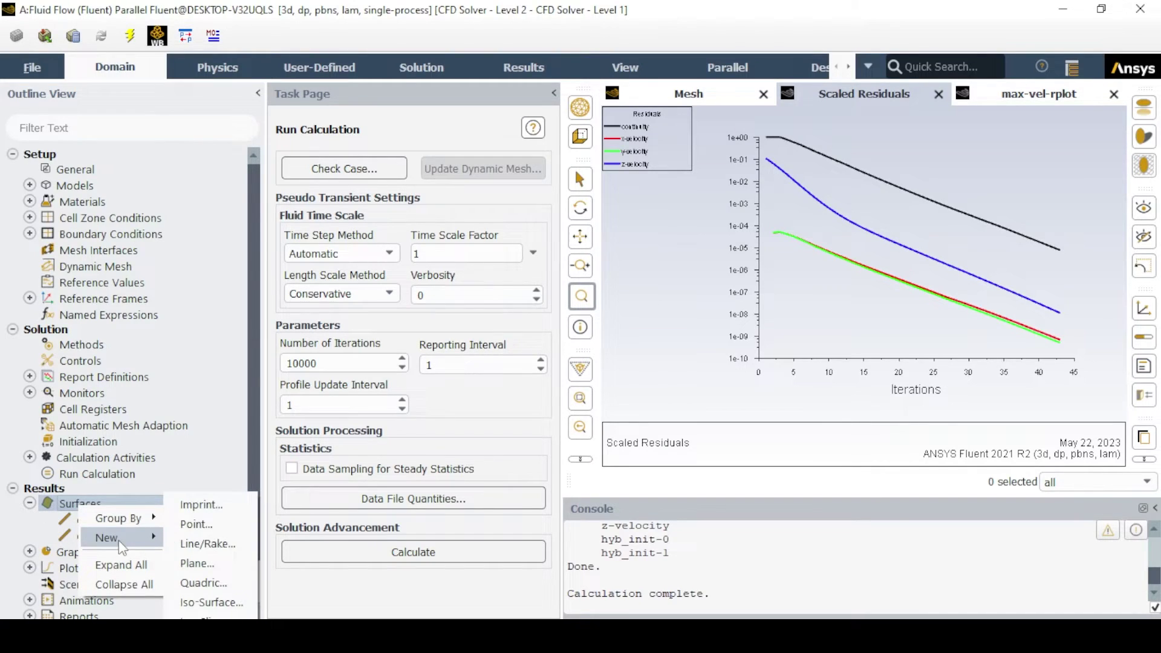
click(203, 563)
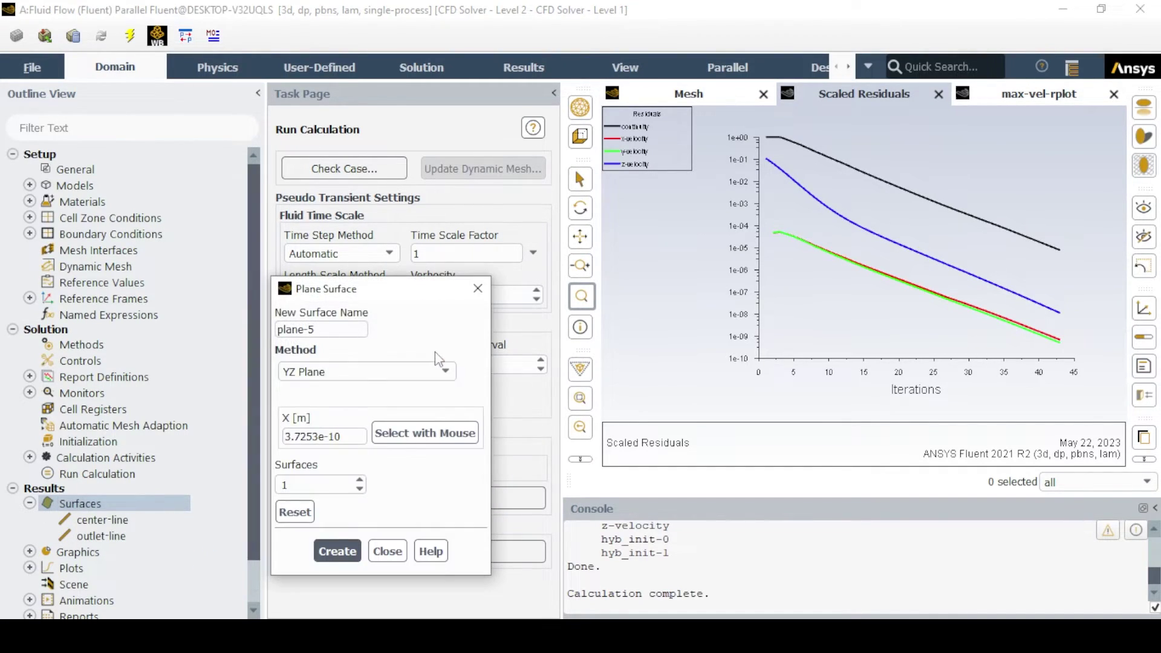
click(726, 97)
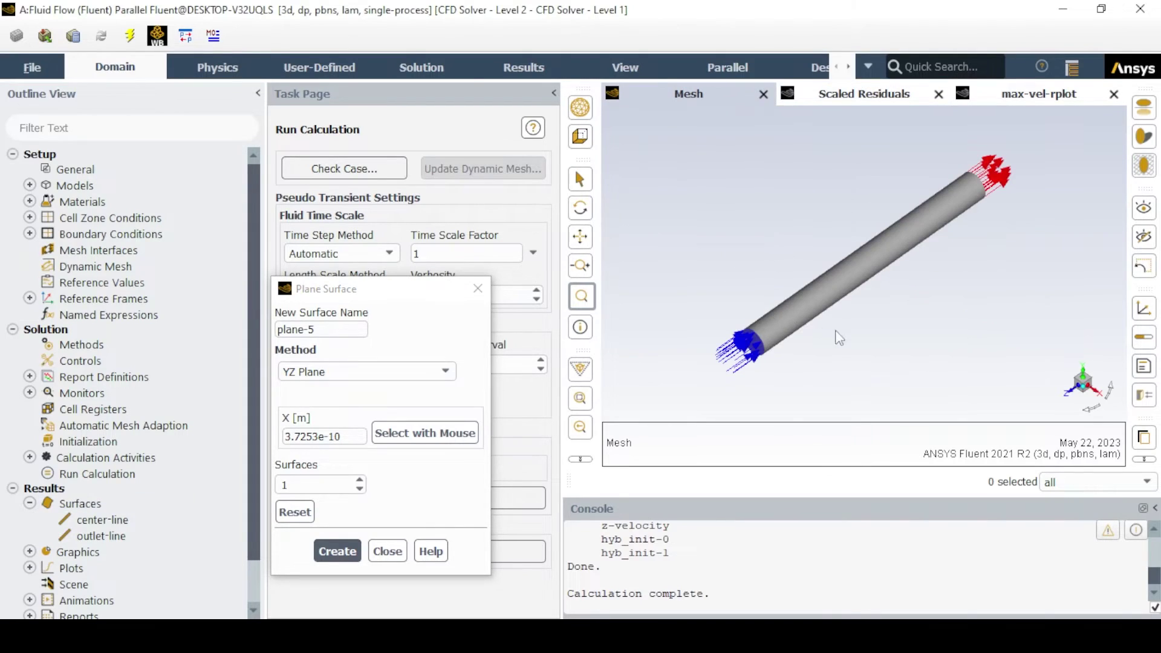
click(451, 371)
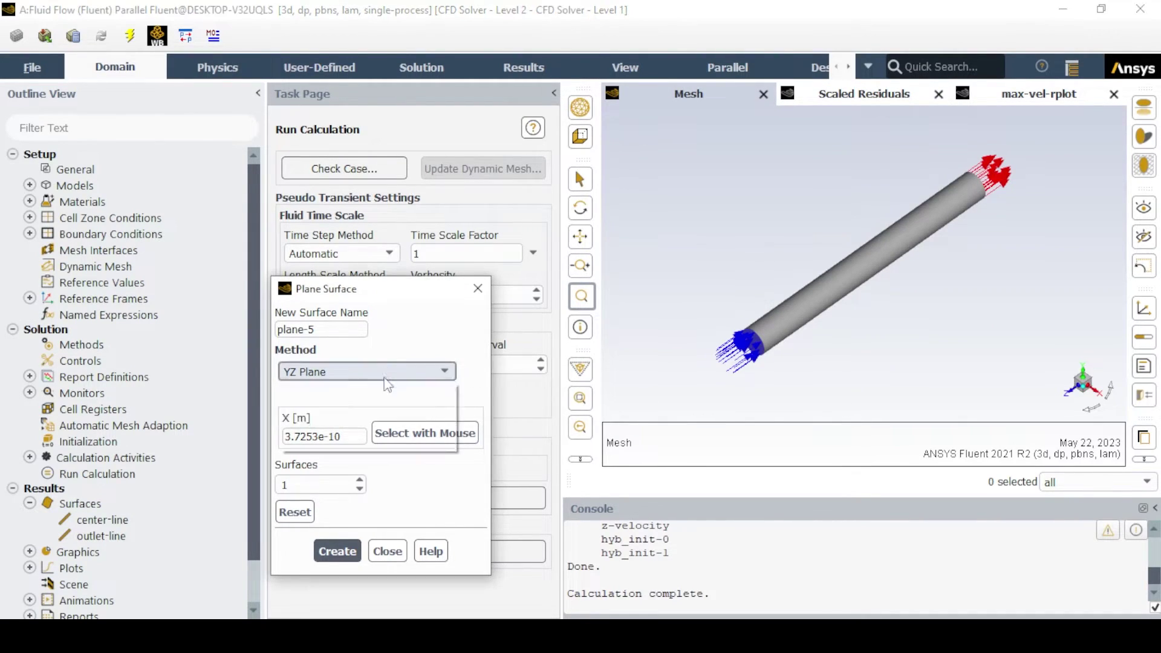
click(382, 379)
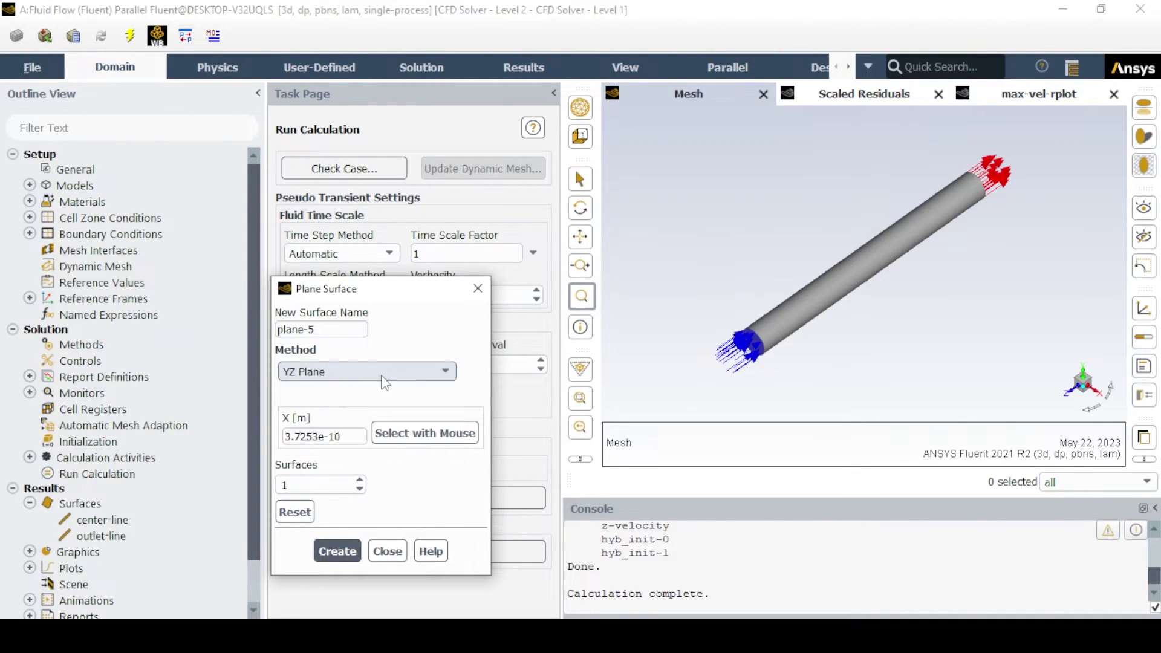
click(337, 553)
click(387, 551)
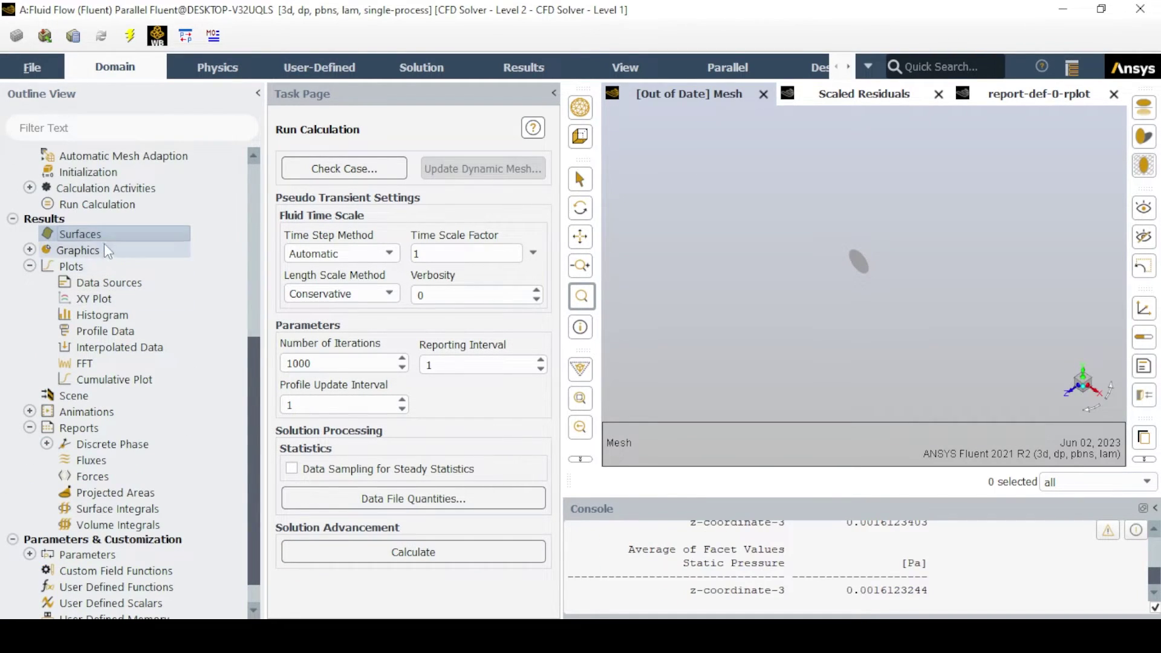
Start a new iso-surface based on Mesh Z-Coordinate and compute its range
right_click(101, 237)
mouse_move(124, 268)
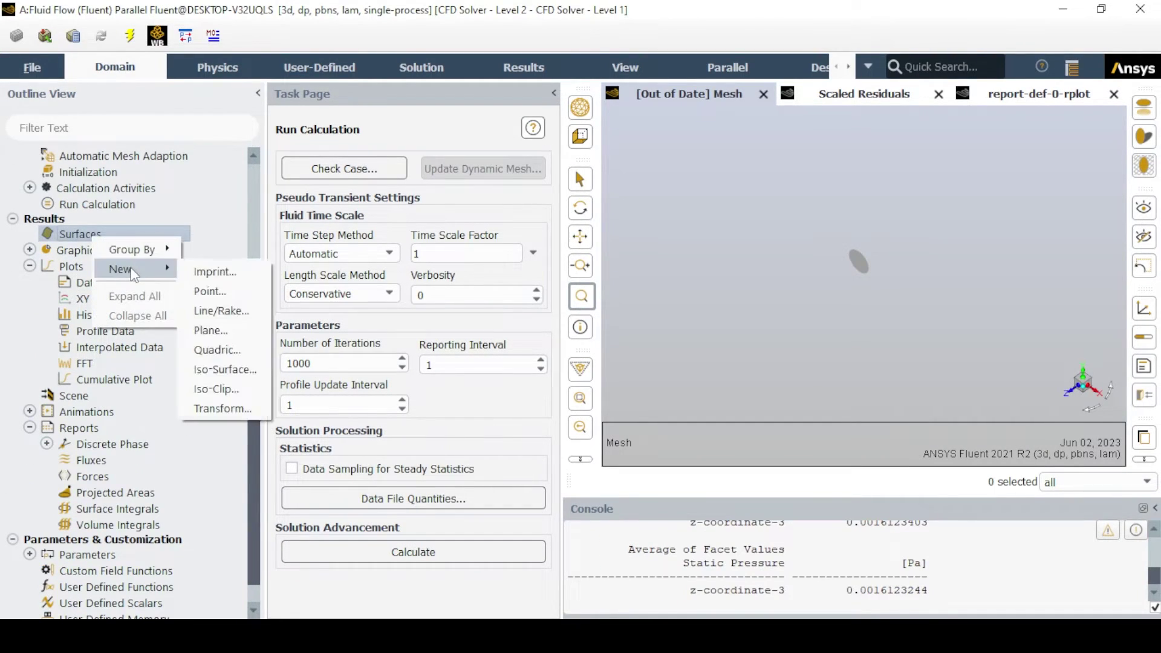
click(225, 370)
click(372, 297)
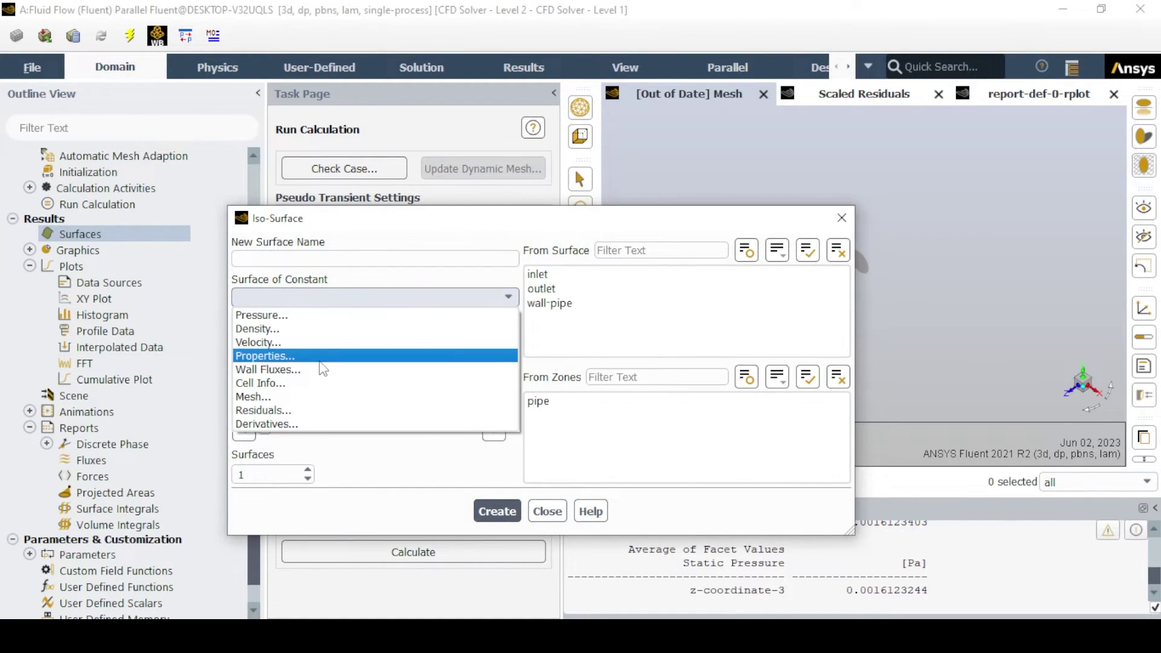
click(309, 397)
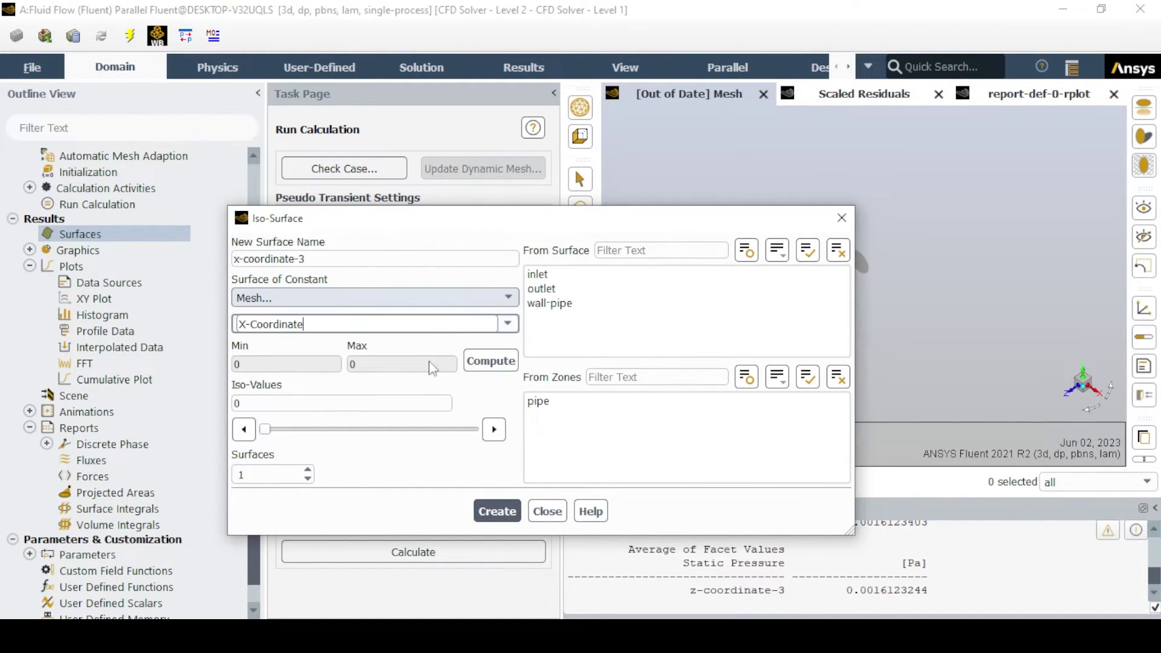
click(508, 325)
click(356, 359)
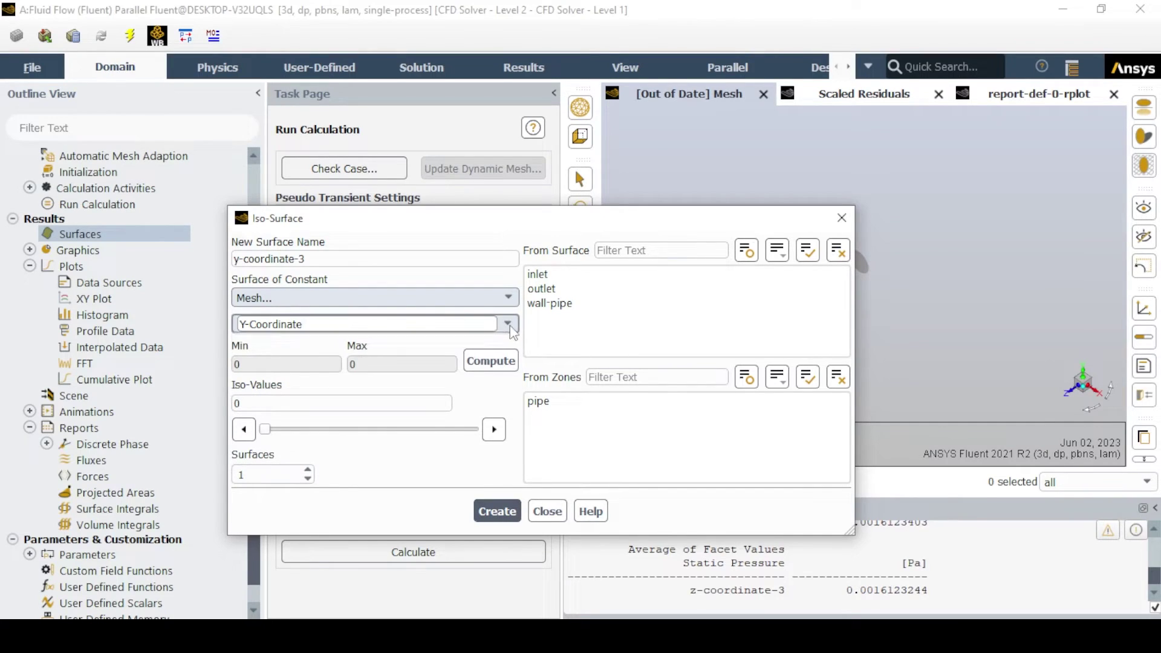
click(509, 325)
click(372, 368)
click(490, 361)
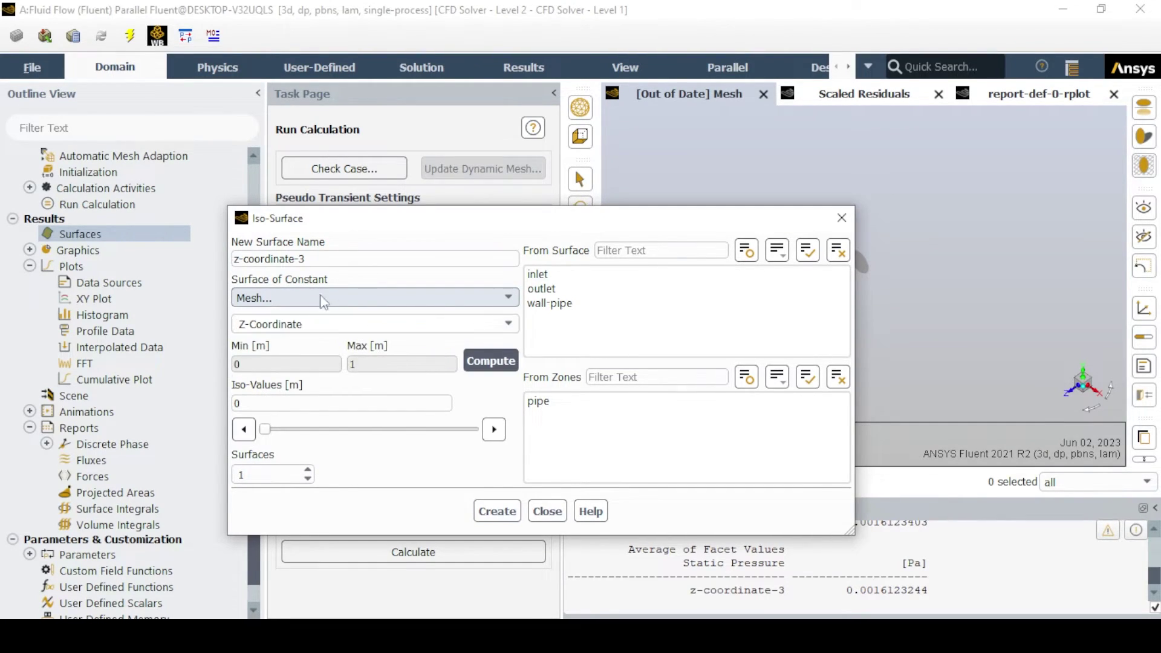
Name the iso-surface mid, set its iso-value to 0.5 m, and create it
triple_click(338, 259)
key(BackSpace)
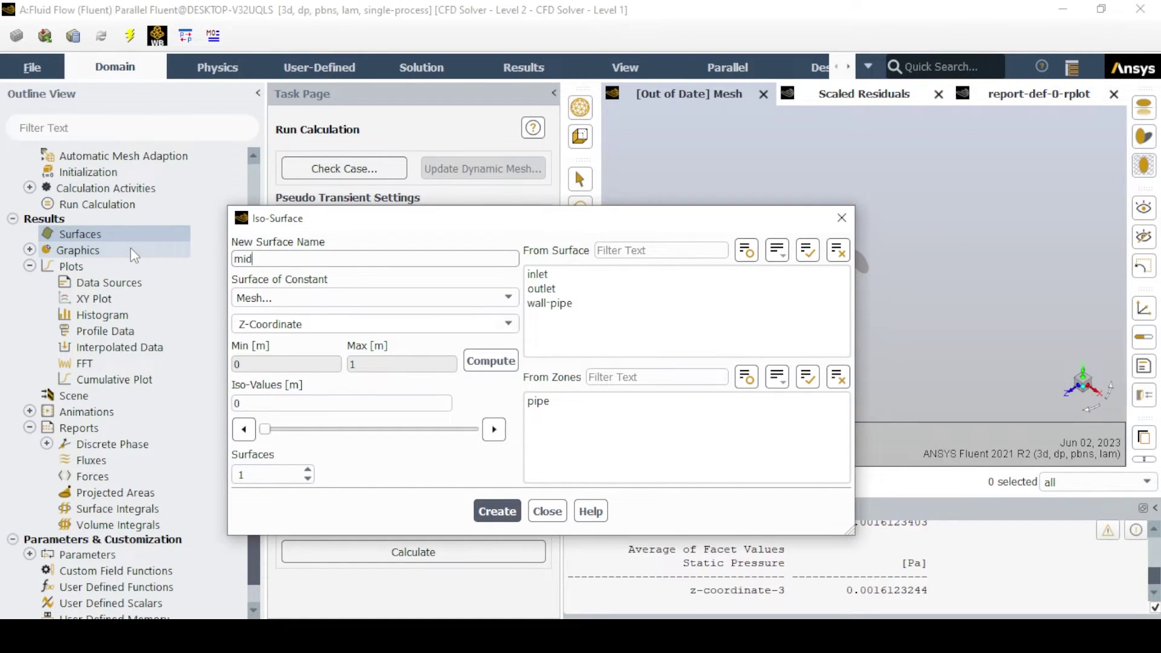
double_click(272, 403)
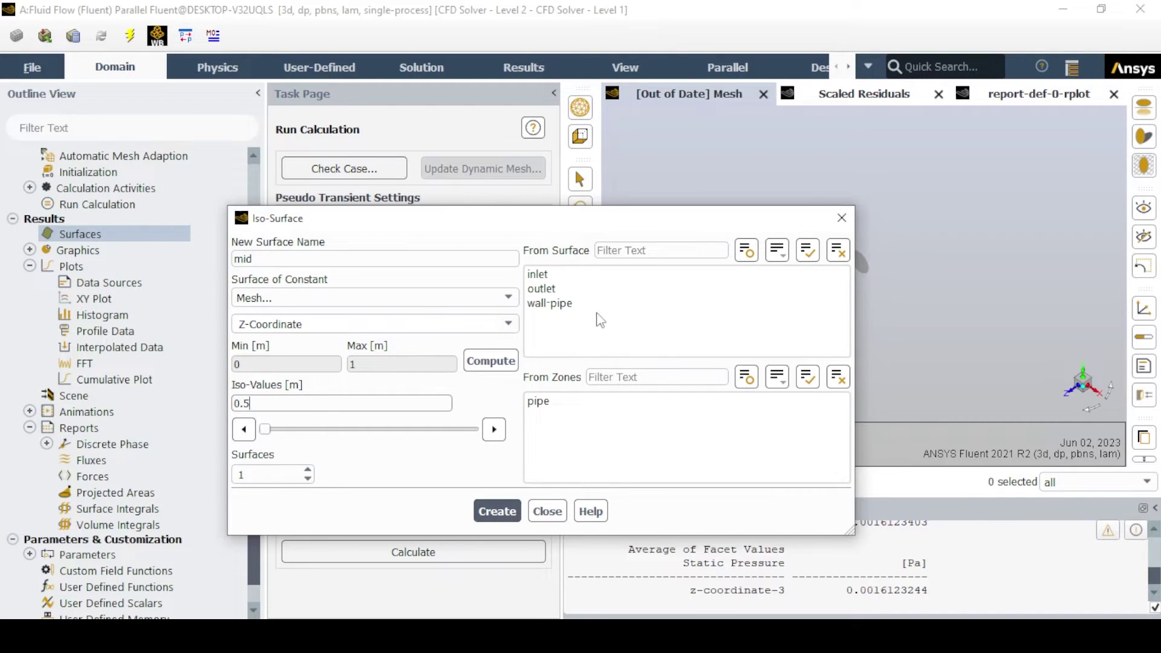
click(511, 512)
click(546, 511)
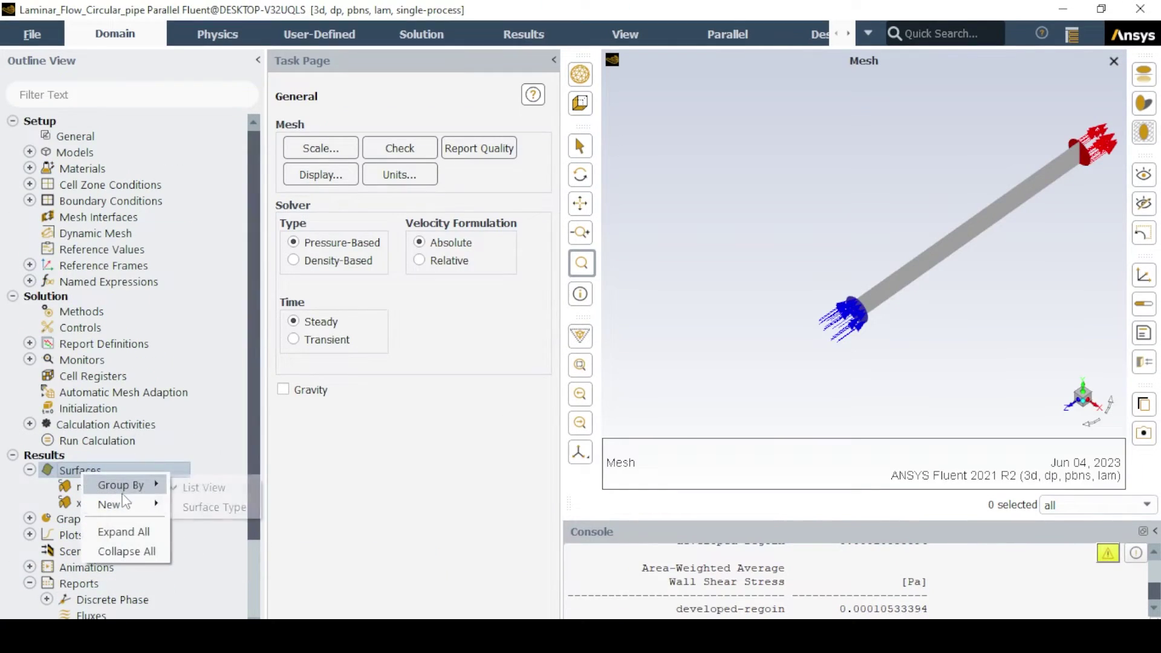
Start a new iso-clip named developed-regoin on the wall-pipe surface
mouse_move(124, 502)
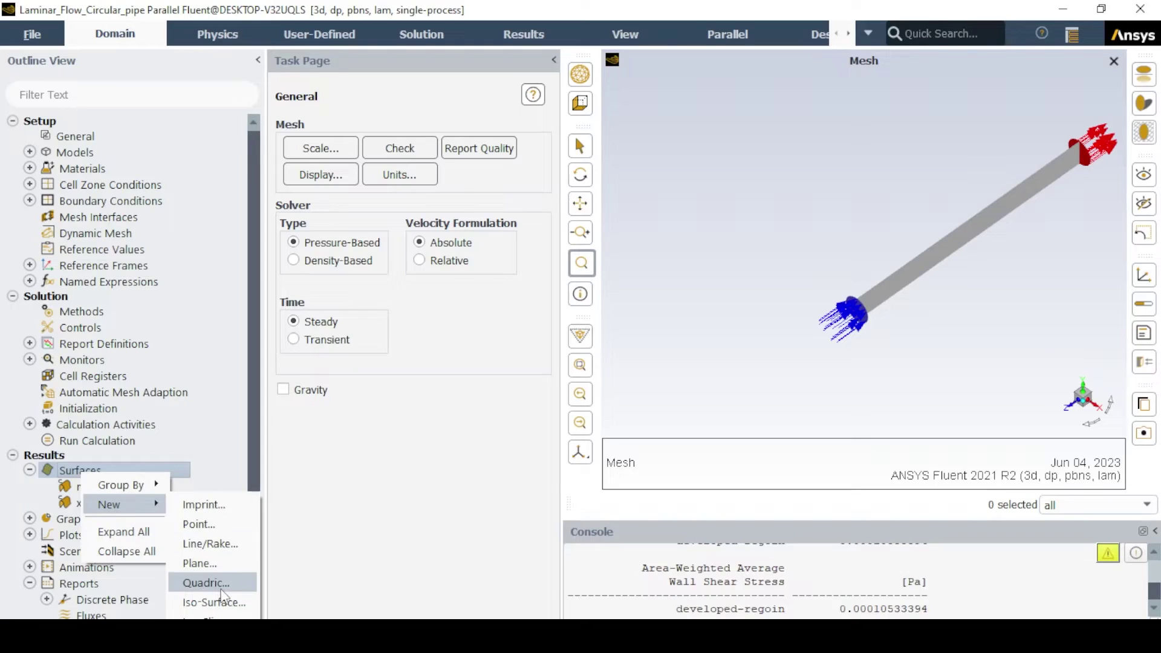
click(200, 616)
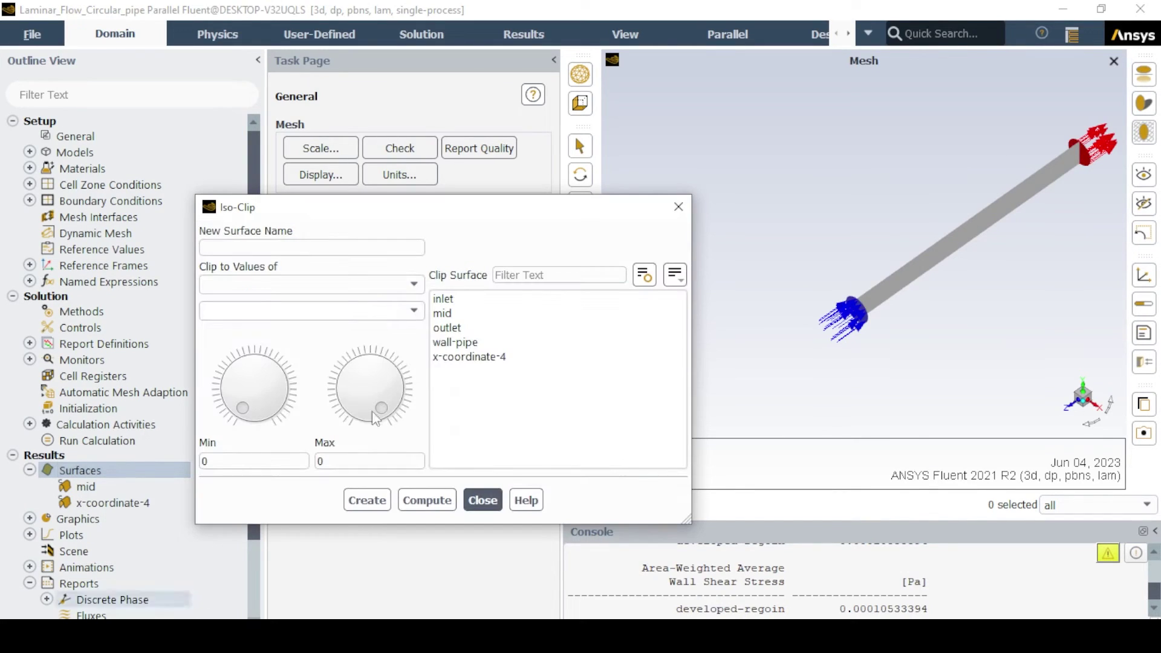
click(305, 247)
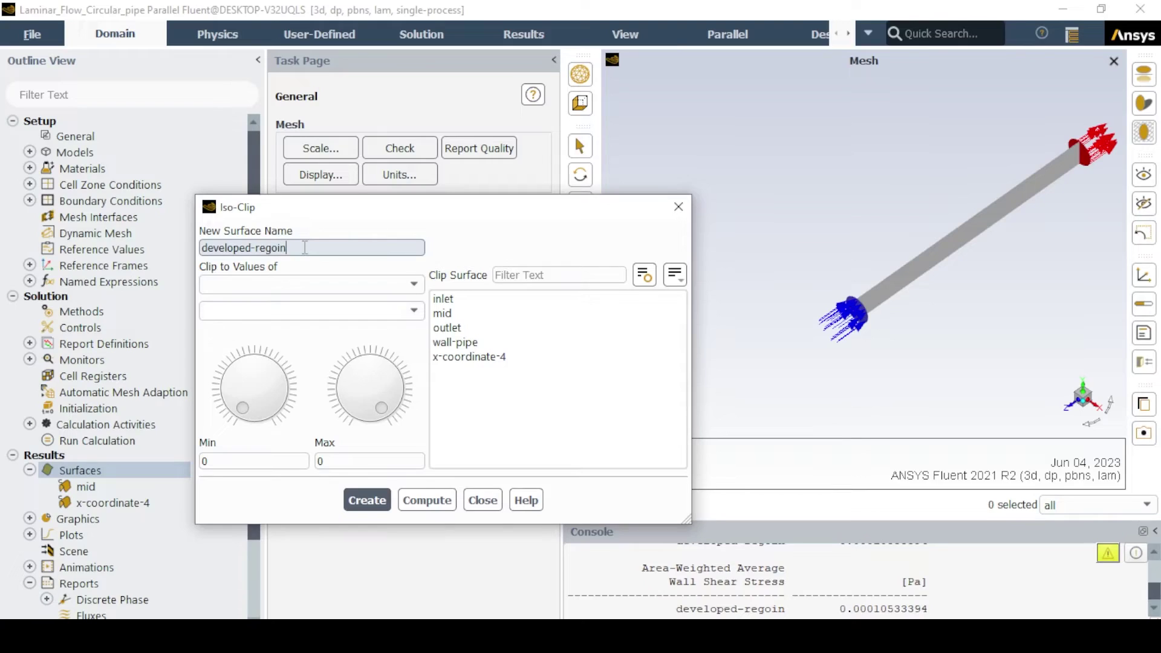
click(455, 342)
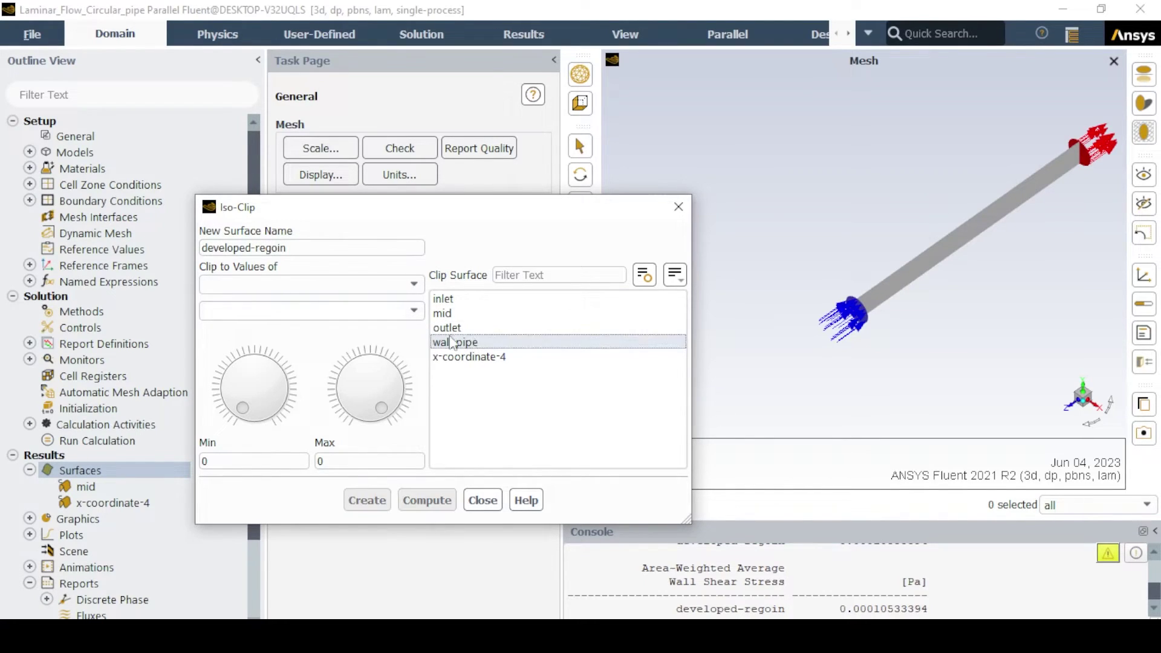
Clip it to Mesh Z-Coordinate 0 to 0.5 m and create the surface
click(407, 288)
click(284, 395)
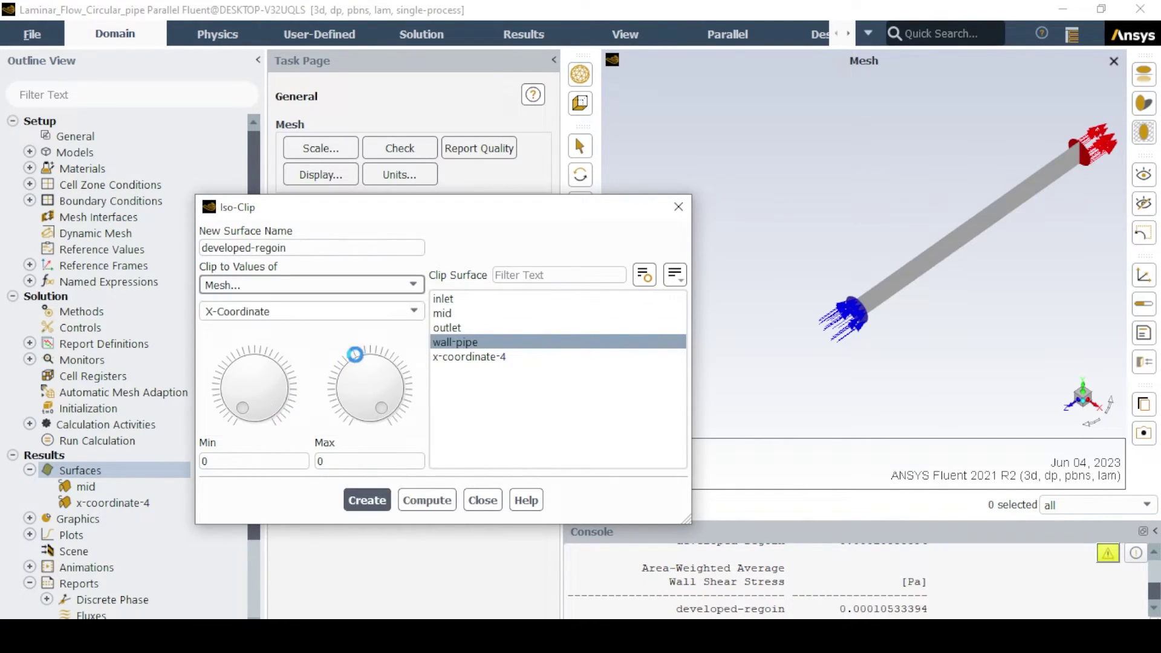
click(413, 312)
click(324, 354)
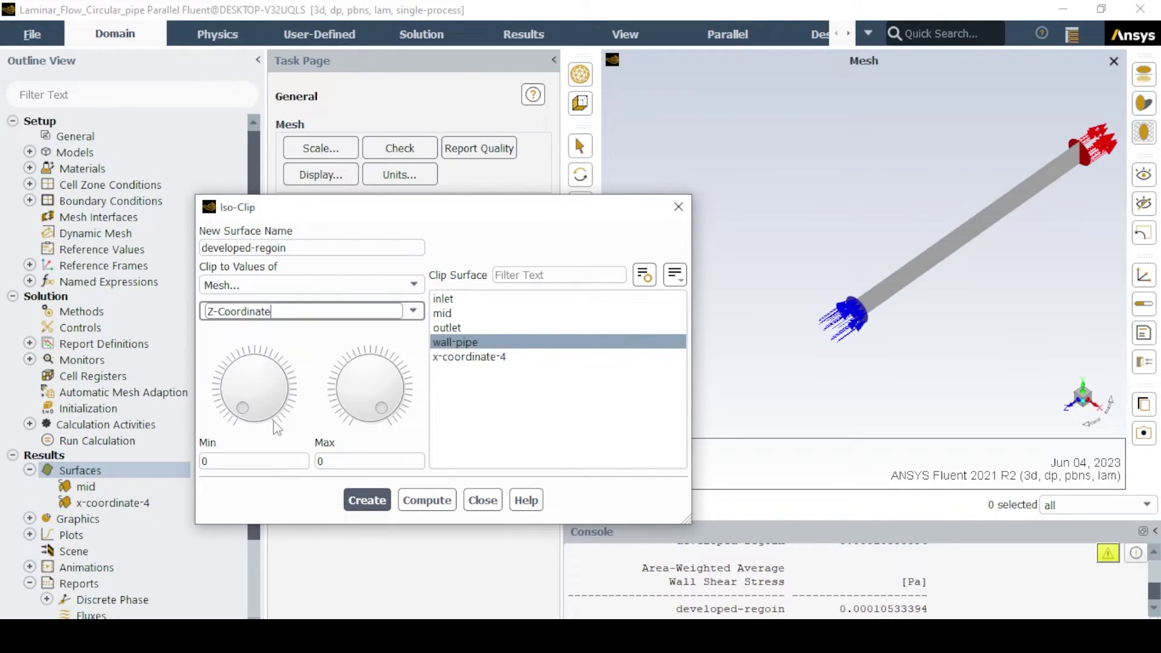
double_click(277, 461)
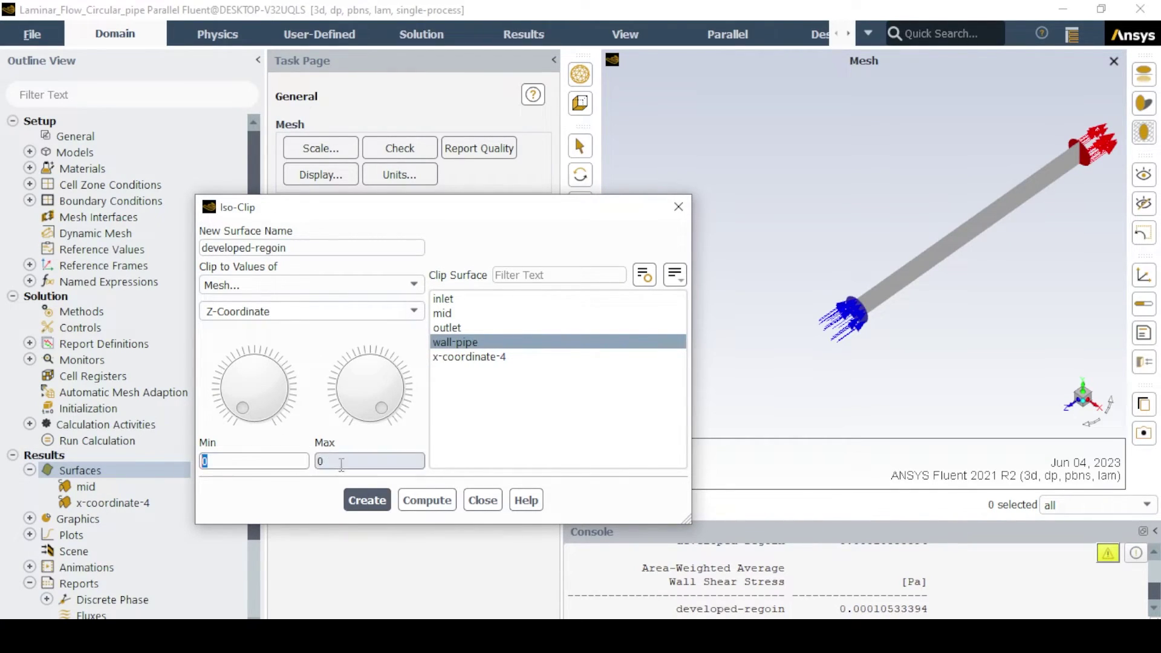
key(Tab)
text(0.5)
click(363, 497)
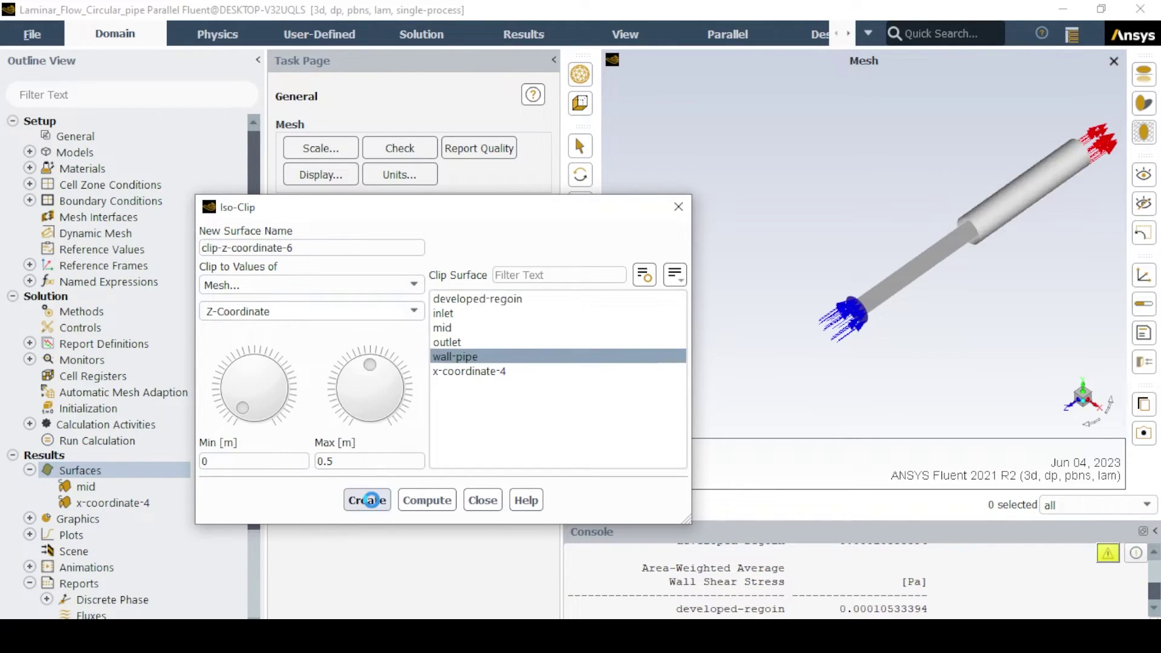
click(484, 504)
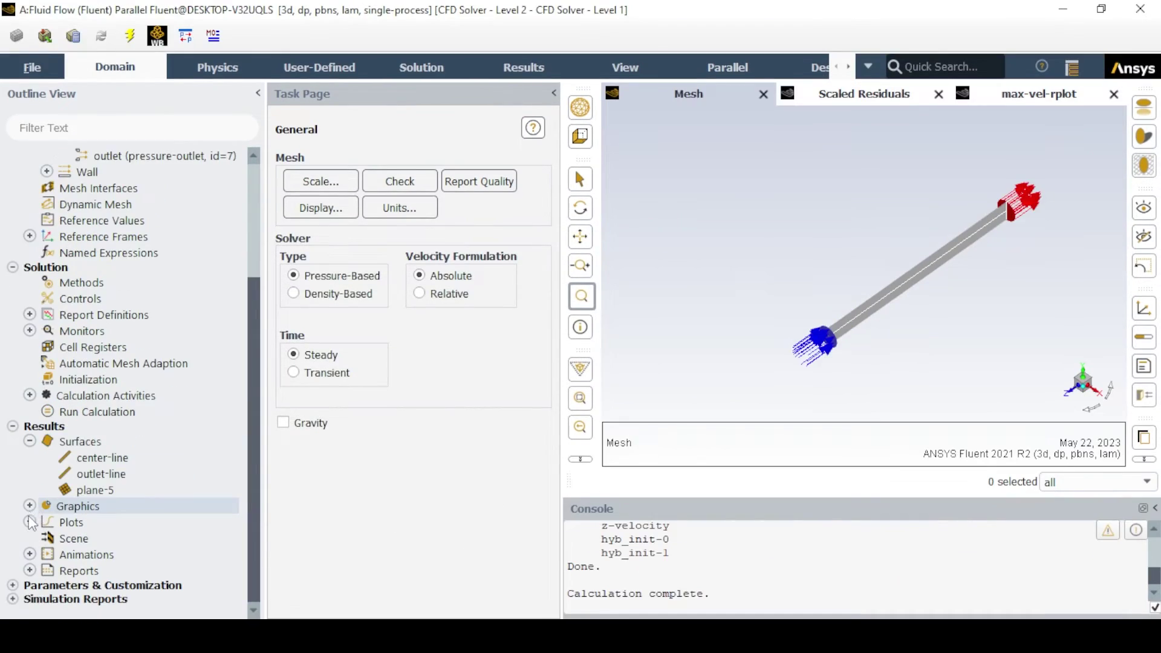
click(29, 522)
Create a new contour plot named velocity-contour
click(77, 506)
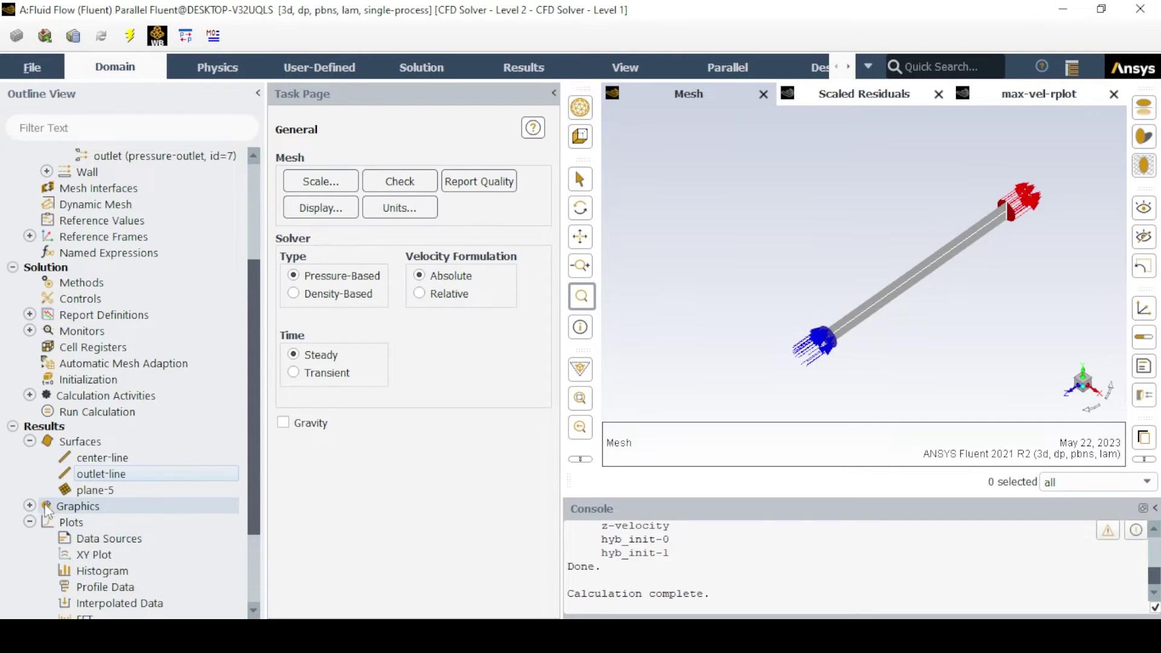
click(30, 507)
scroll(97, 458, down, 2)
right_click(99, 442)
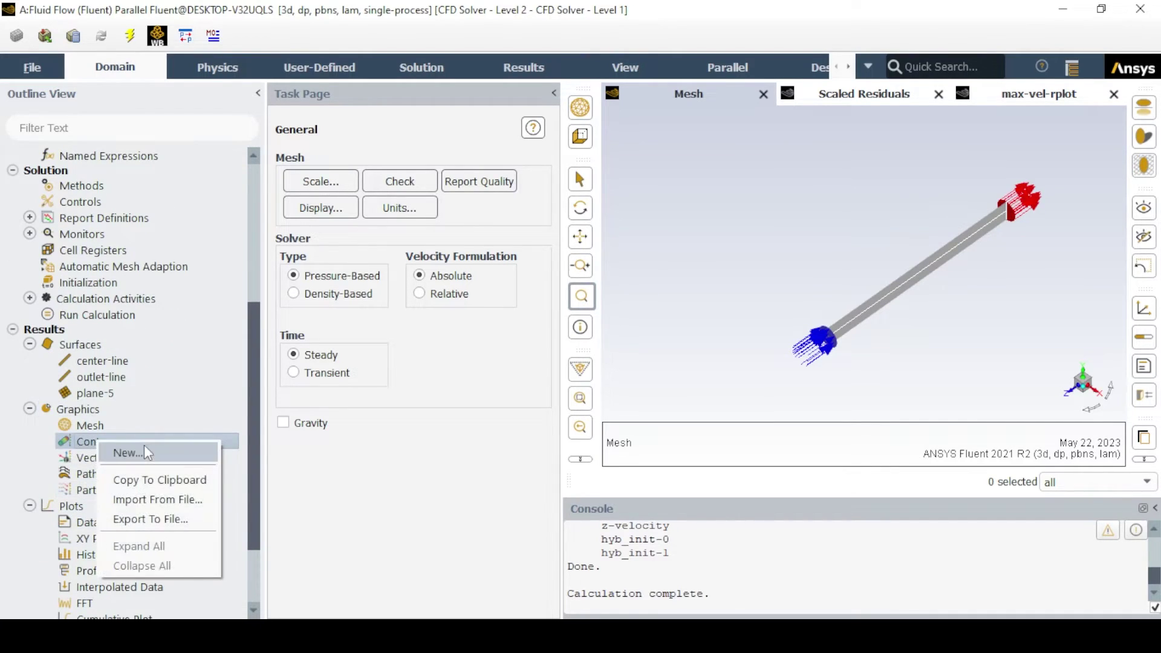
click(136, 452)
triple_click(433, 145)
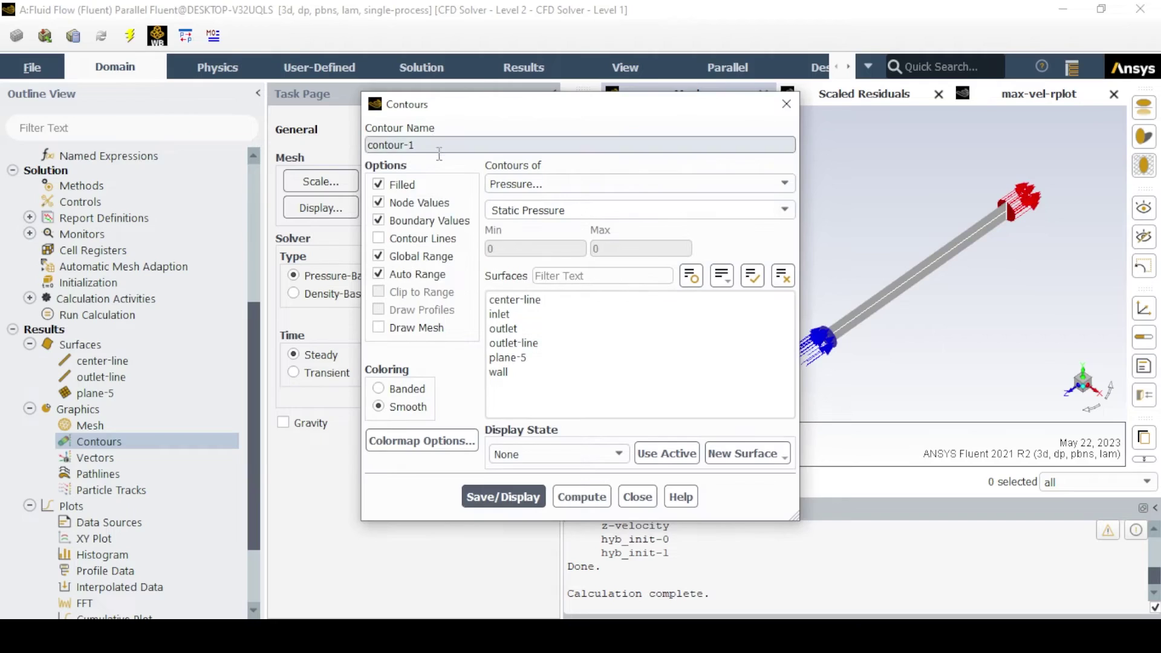
text(velocity-)
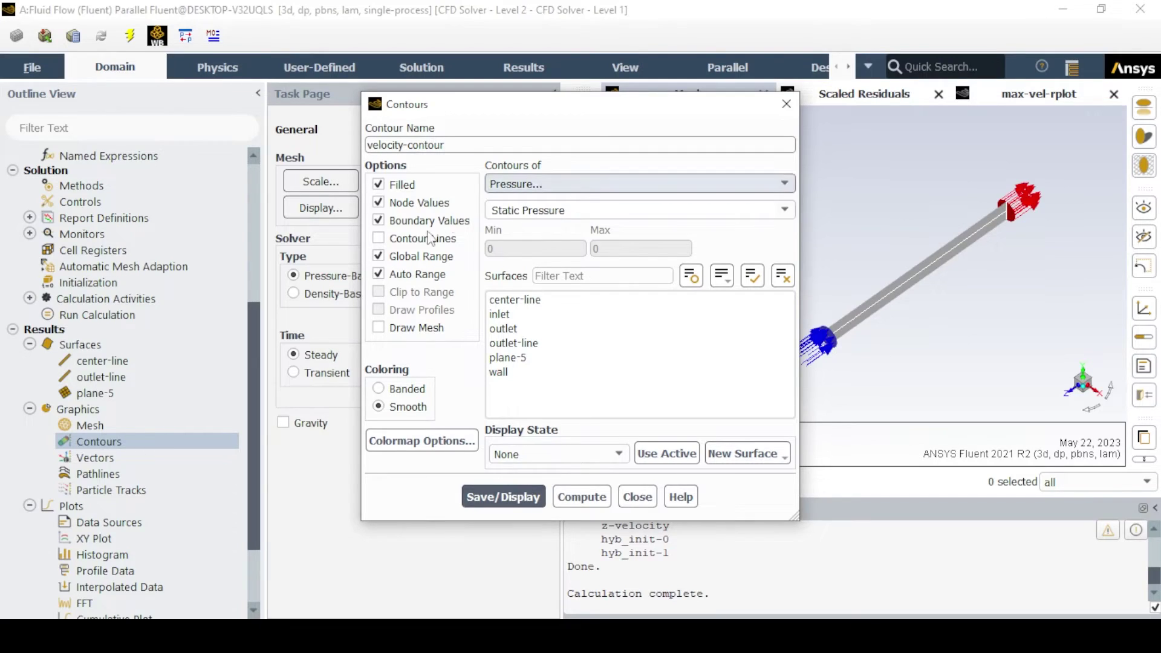
Contour Velocity Magnitude on plane-5 with Global Range off, and display it
click(409, 256)
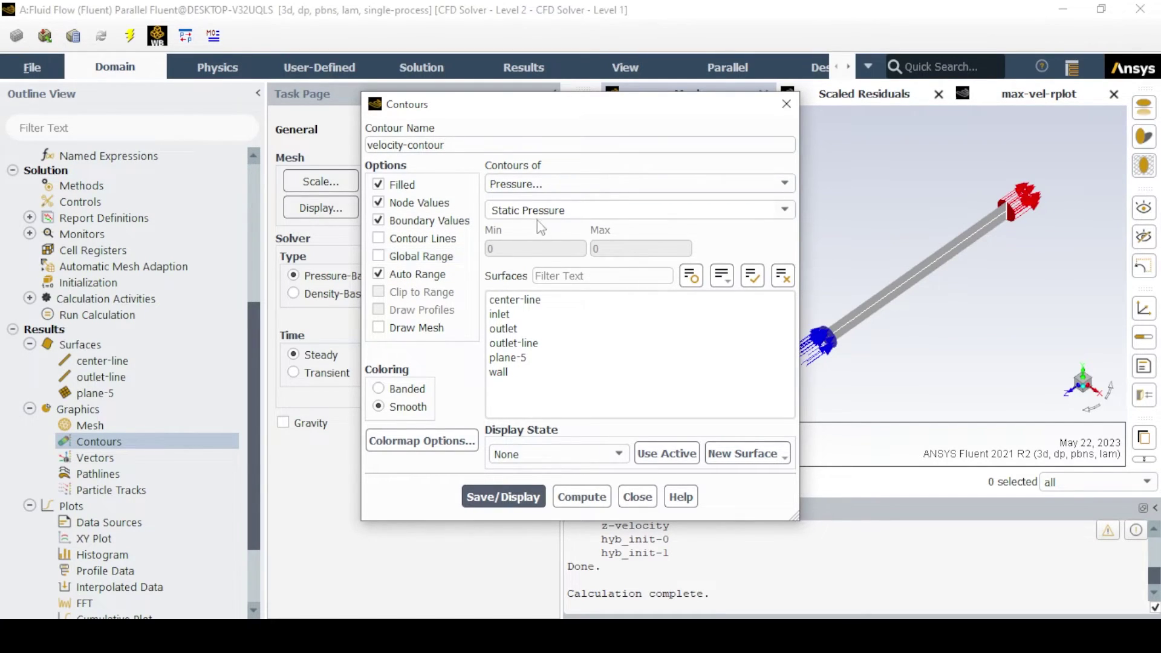
click(535, 183)
click(553, 229)
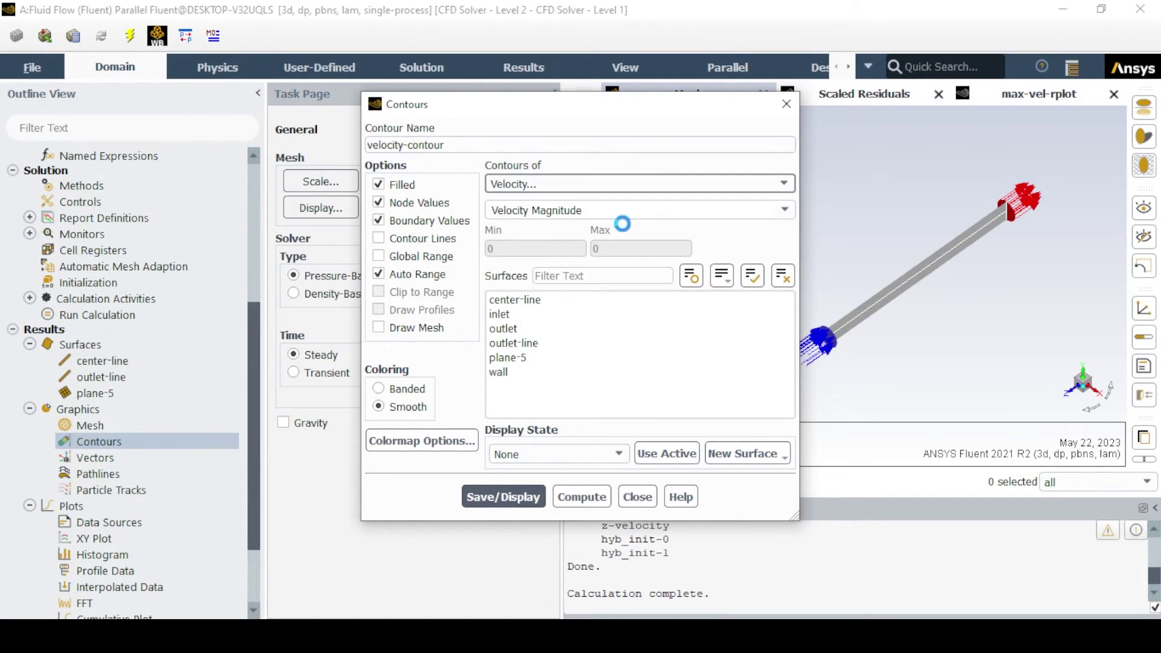
click(783, 211)
click(629, 227)
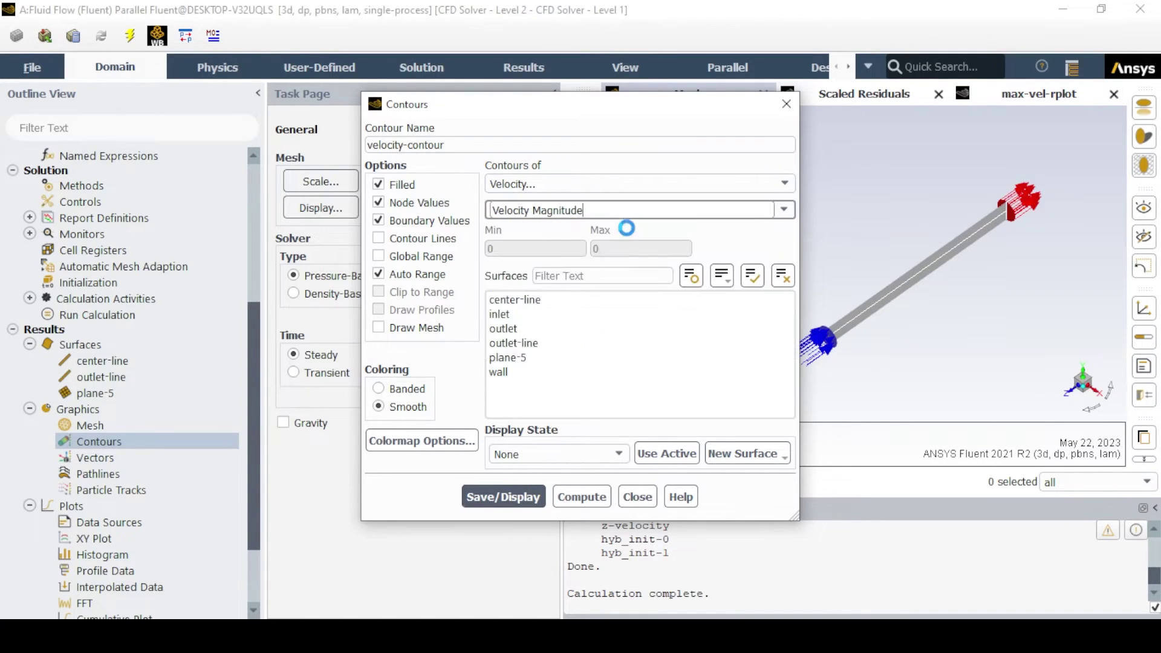
click(521, 360)
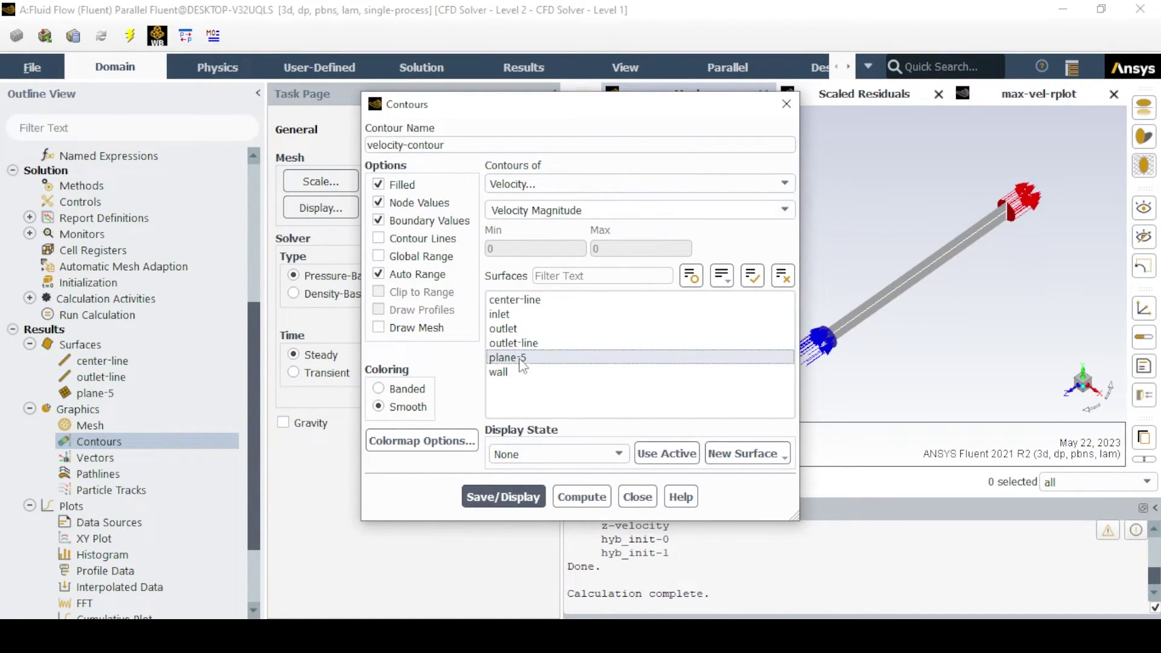
click(519, 498)
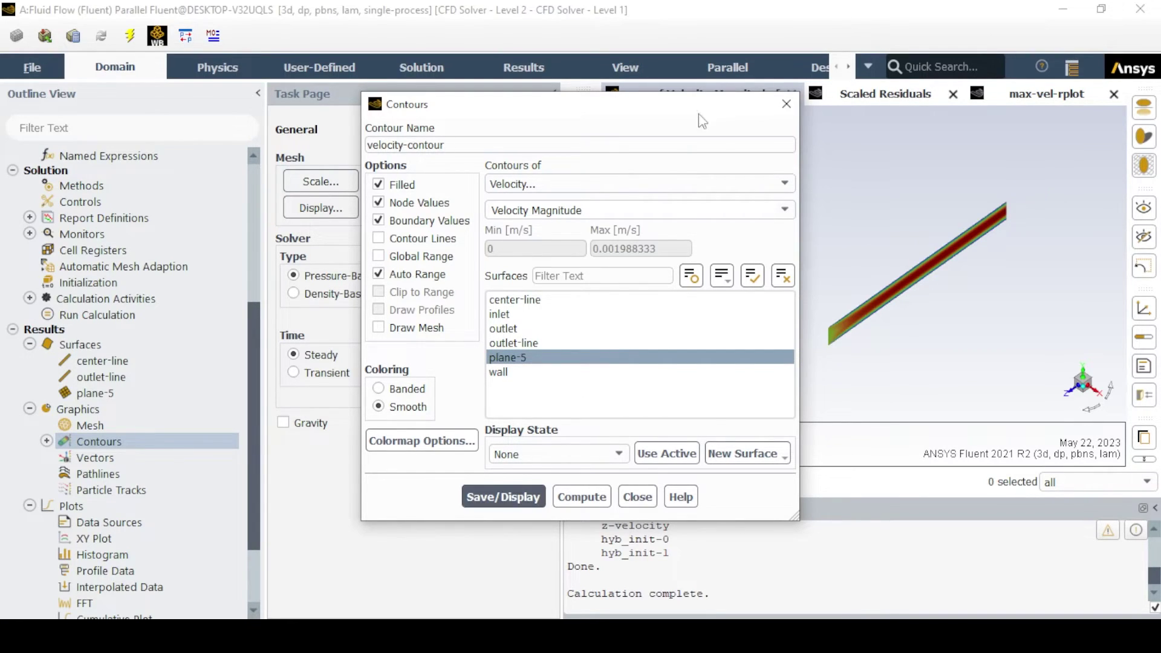
Redisplay the velocity contour with its legend visible, then close the settings
drag(693, 117, 511, 102)
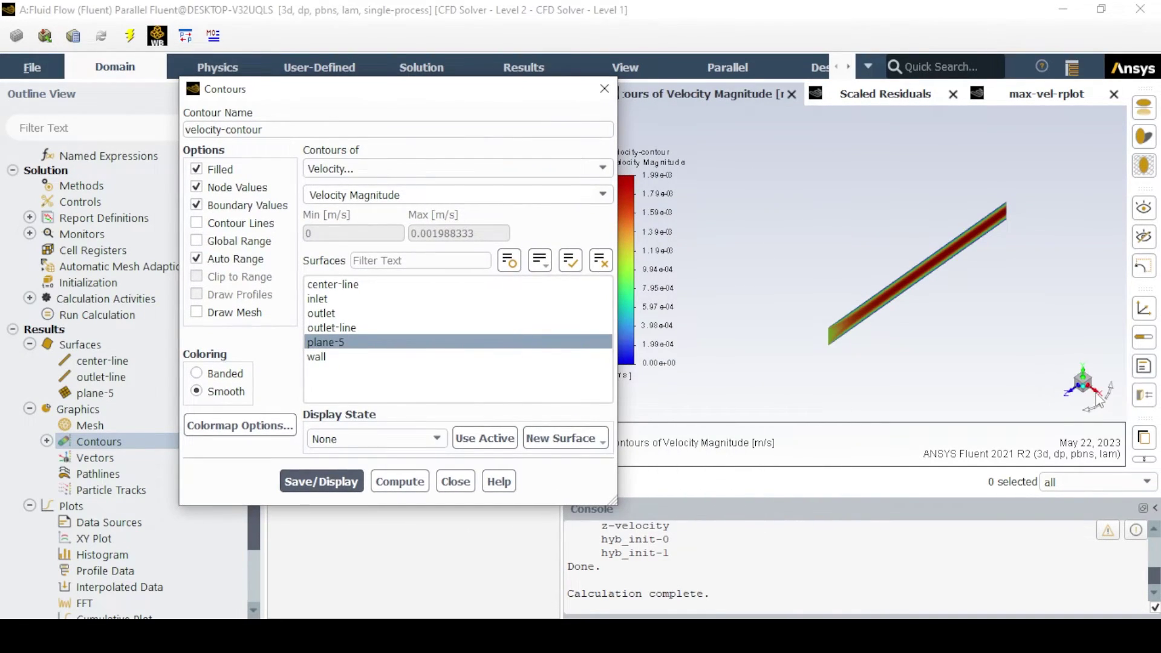
click(1086, 390)
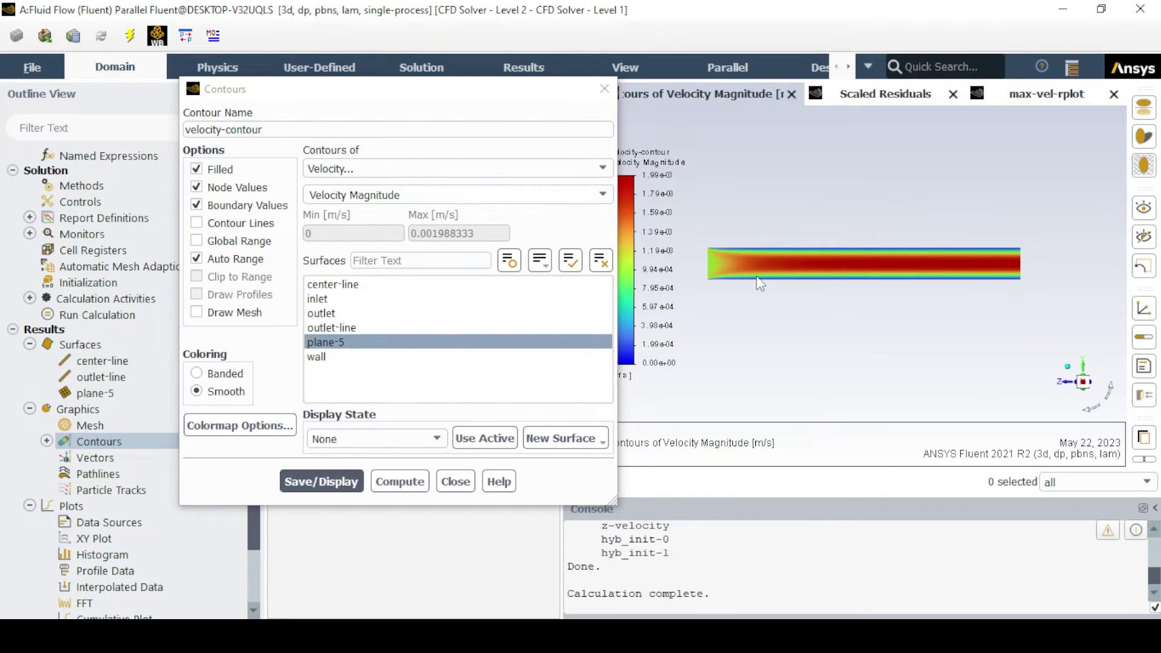
scroll(756, 277, up, 2)
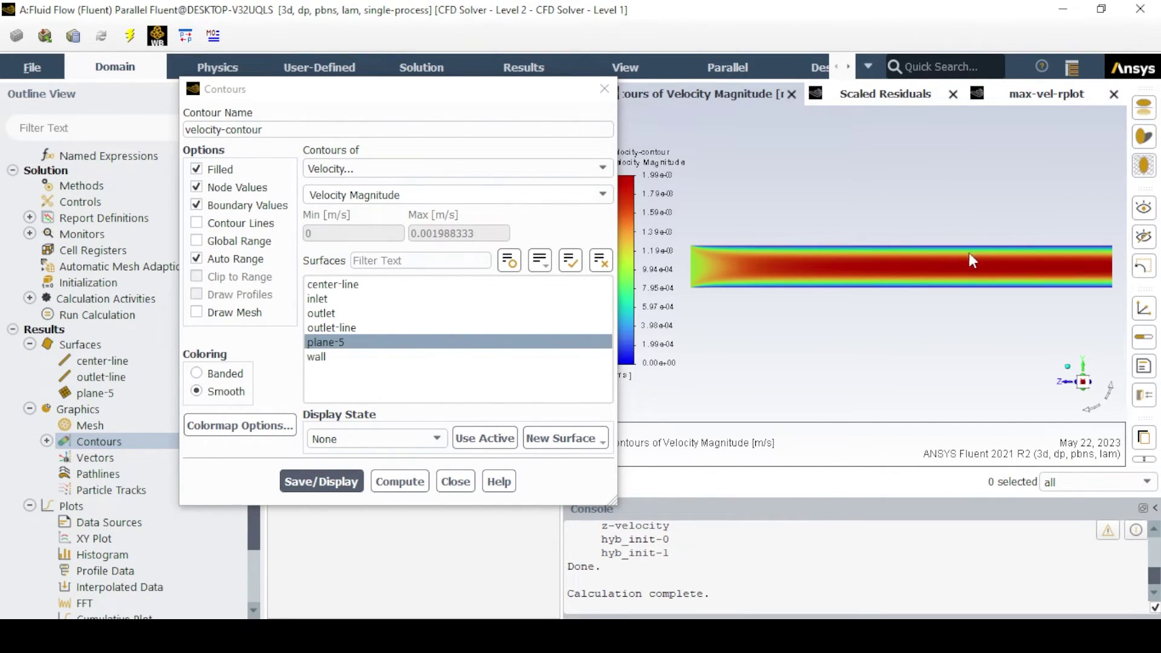
click(338, 491)
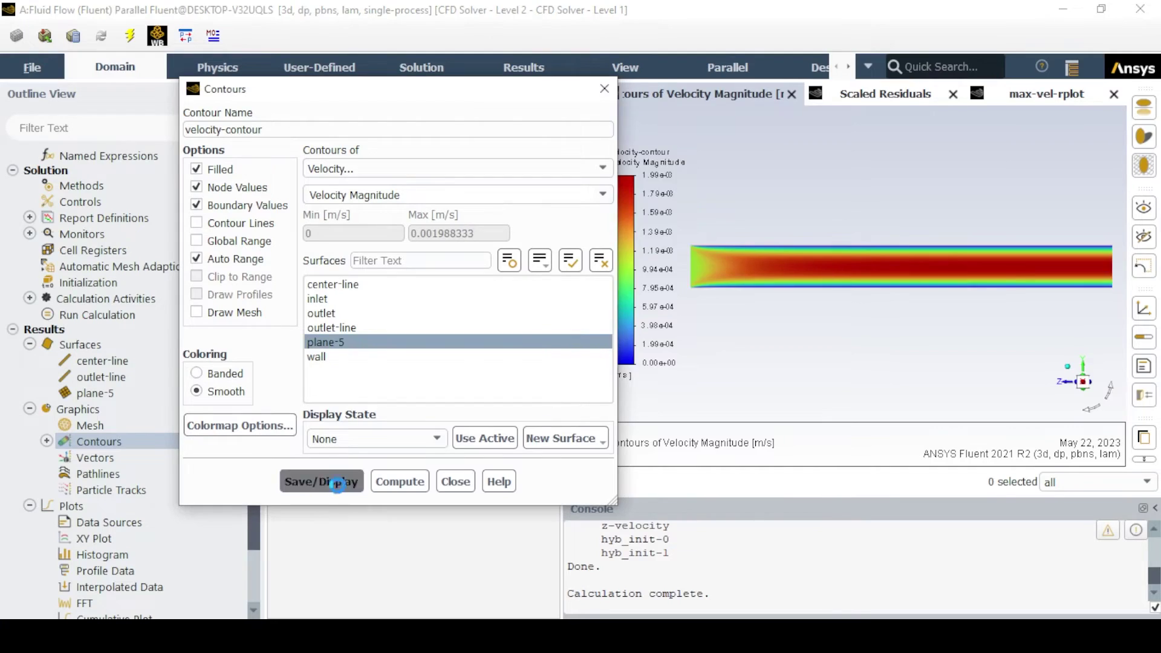
click(456, 482)
scroll(876, 280, up, 1)
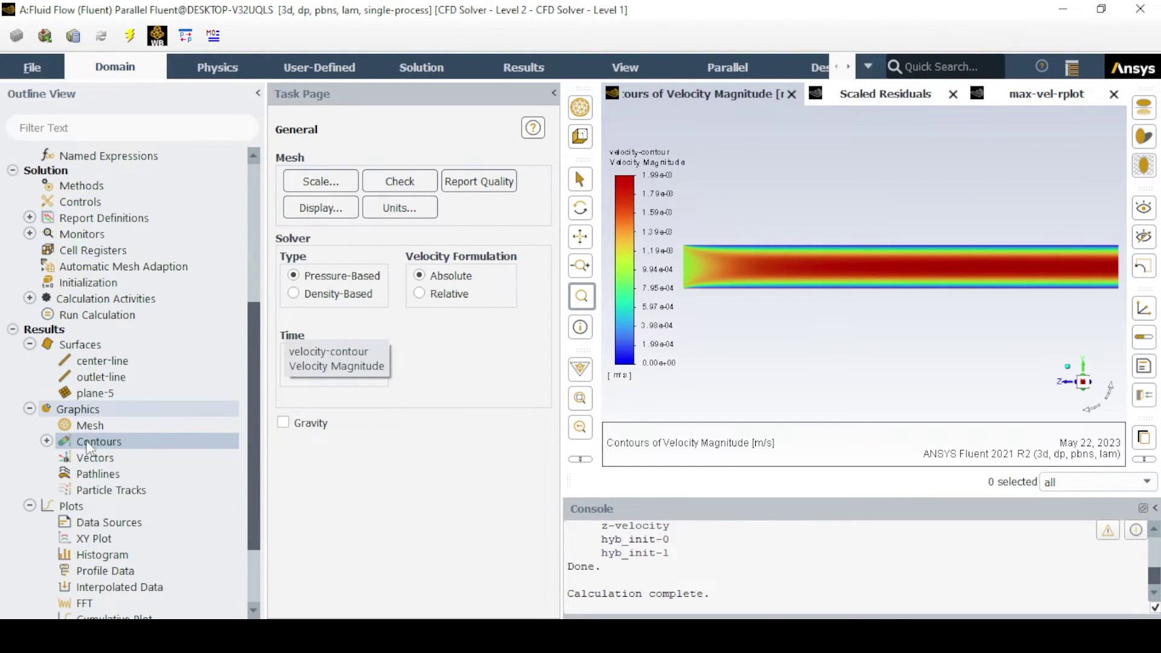
scroll(63, 478, down, 1)
Start a new XY plot with its plot direction set to Z = 1
right_click(85, 492)
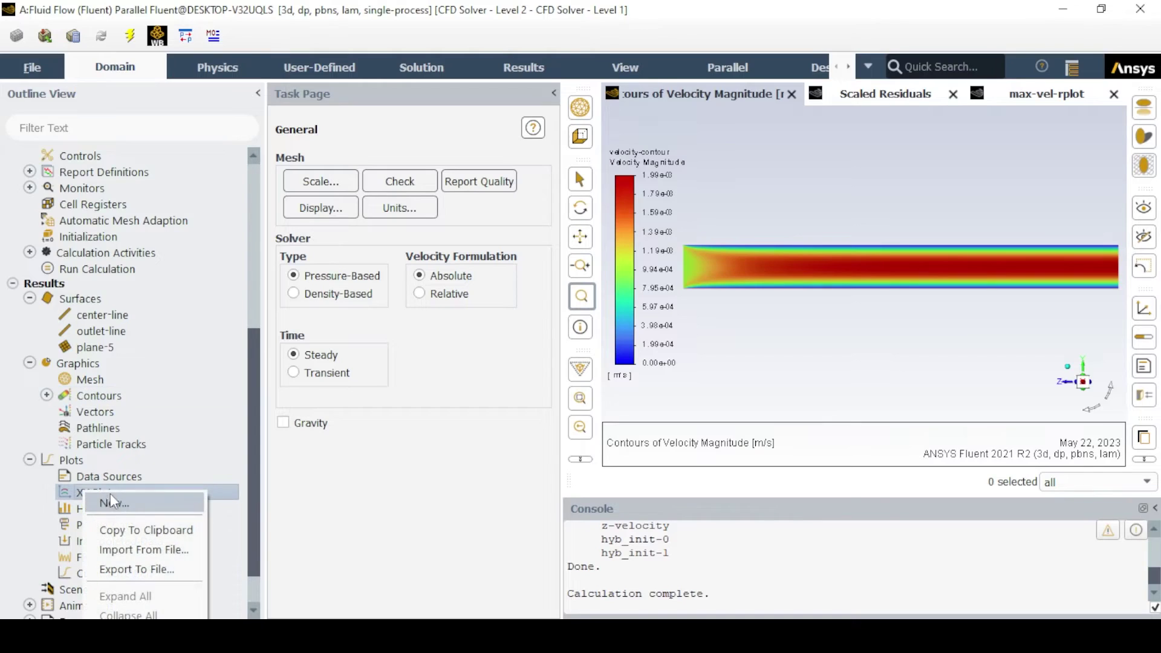
click(118, 504)
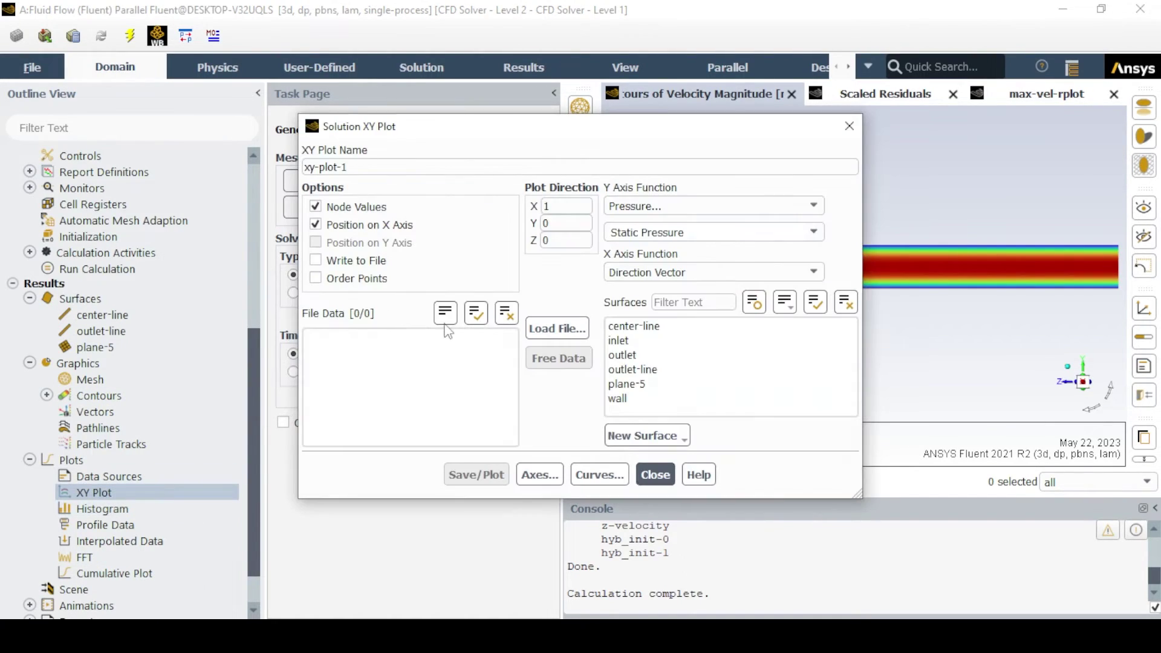
click(565, 211)
key(Tab)
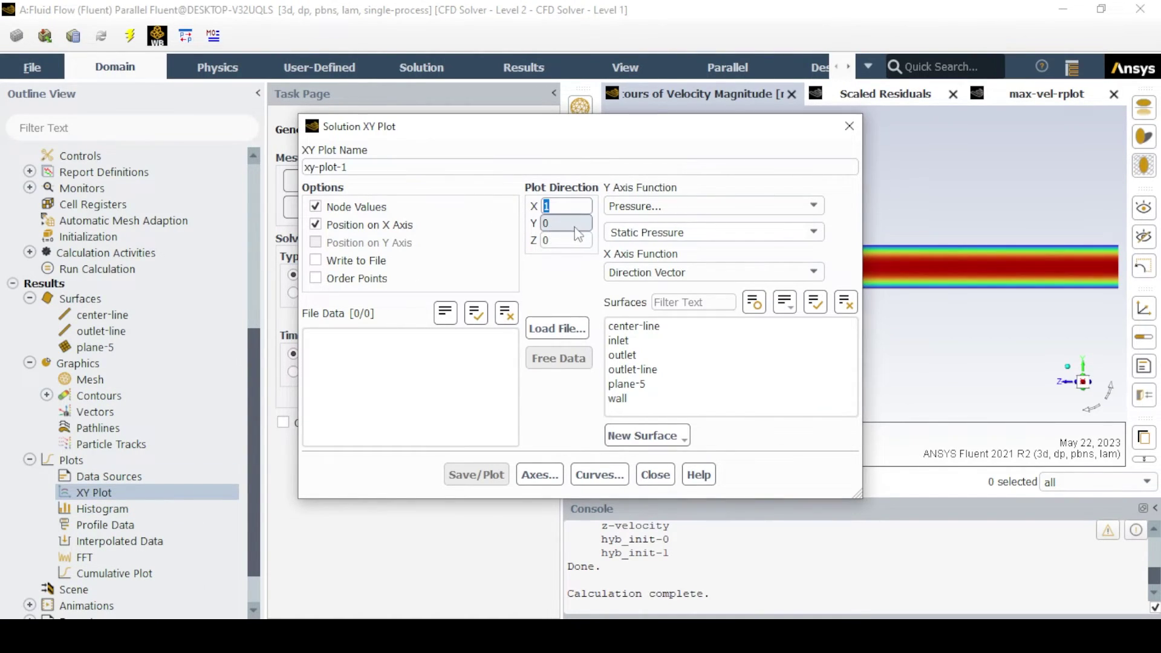
key(Tab)
text(1)
key(shift+Tab)
key(shift+Tab)
Plot Velocity Magnitude along center-line and move the dialog aside to see the graph
click(695, 205)
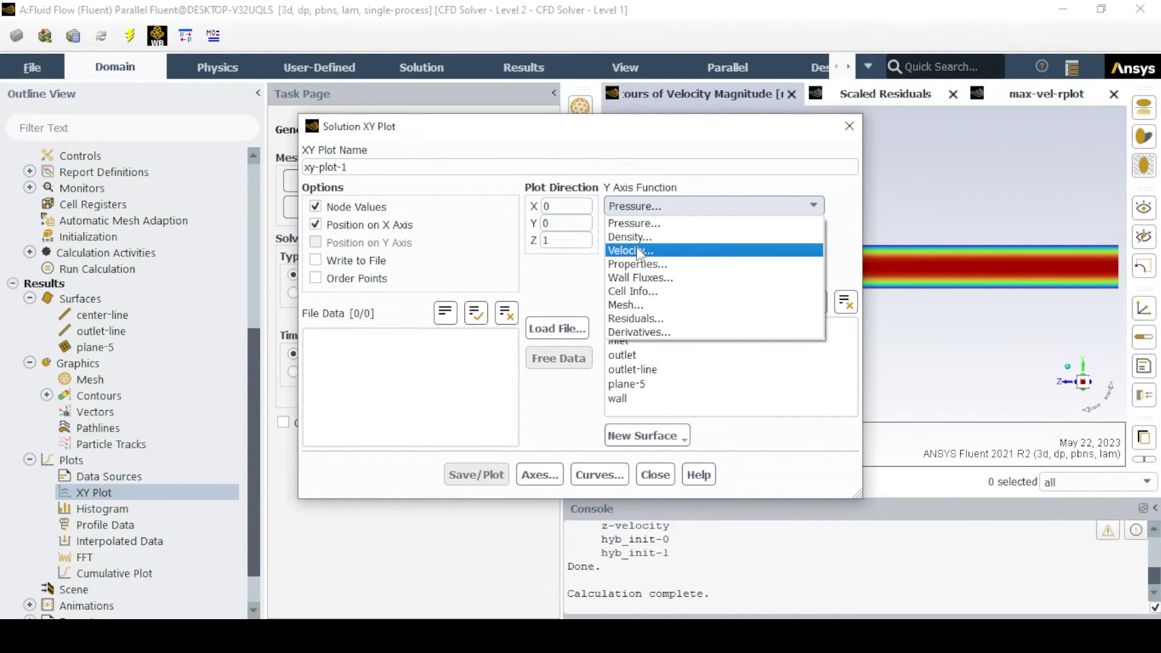
click(642, 244)
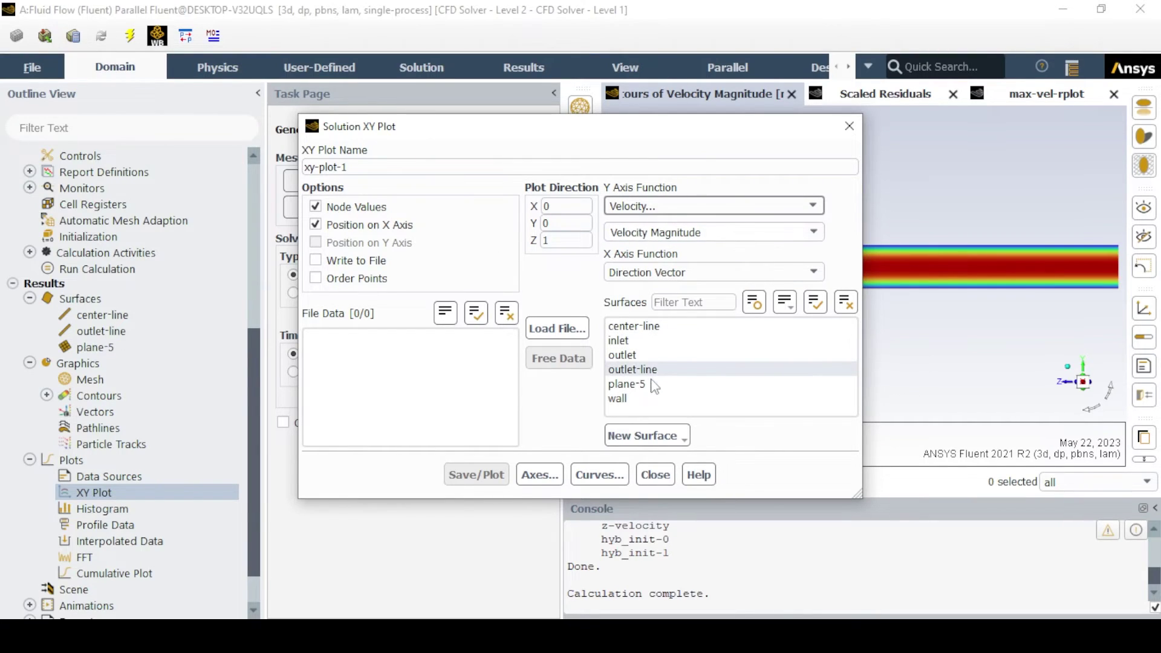
click(634, 326)
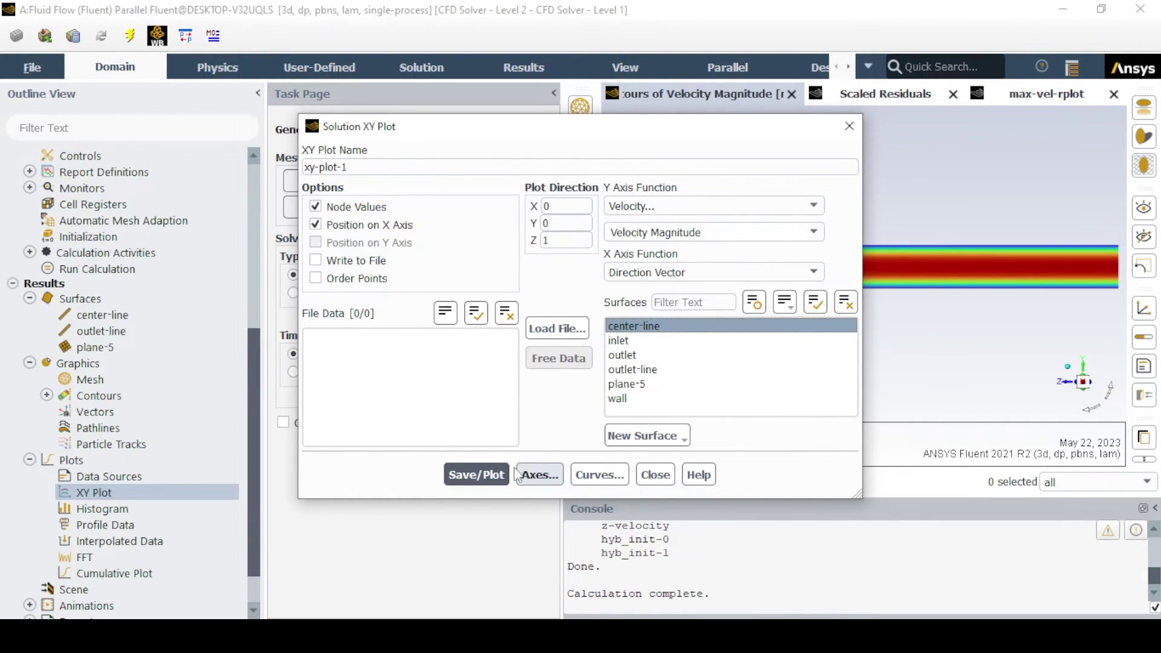
click(493, 475)
drag(681, 129, 499, 120)
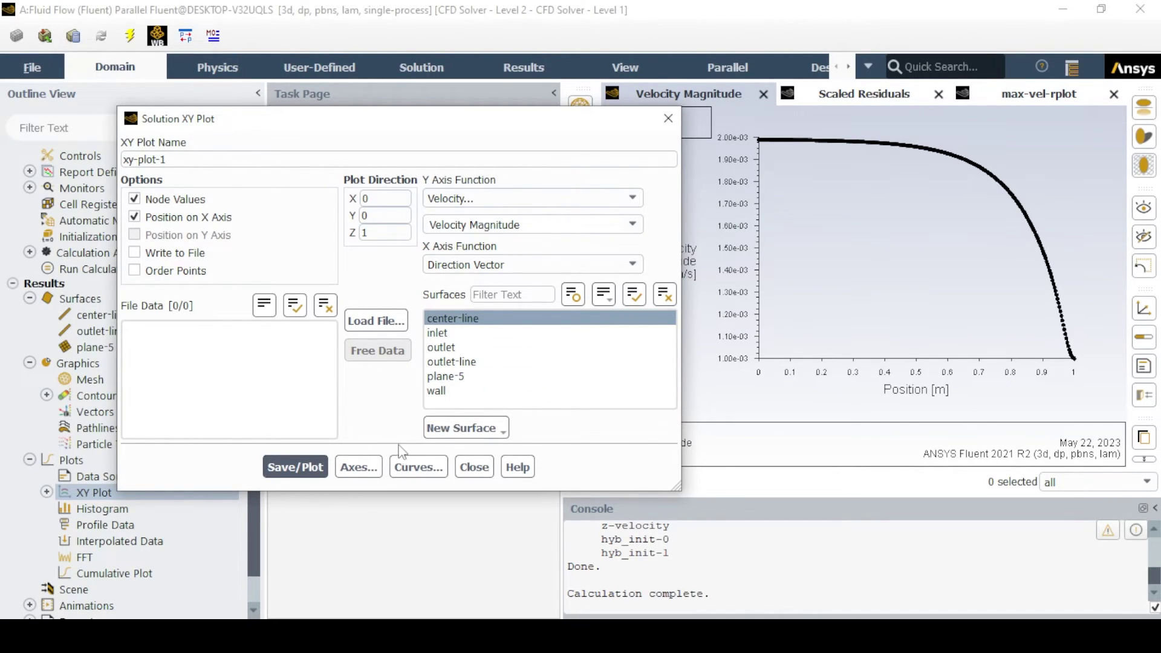
Set the center-line velocity curve's line pattern to solid
click(360, 468)
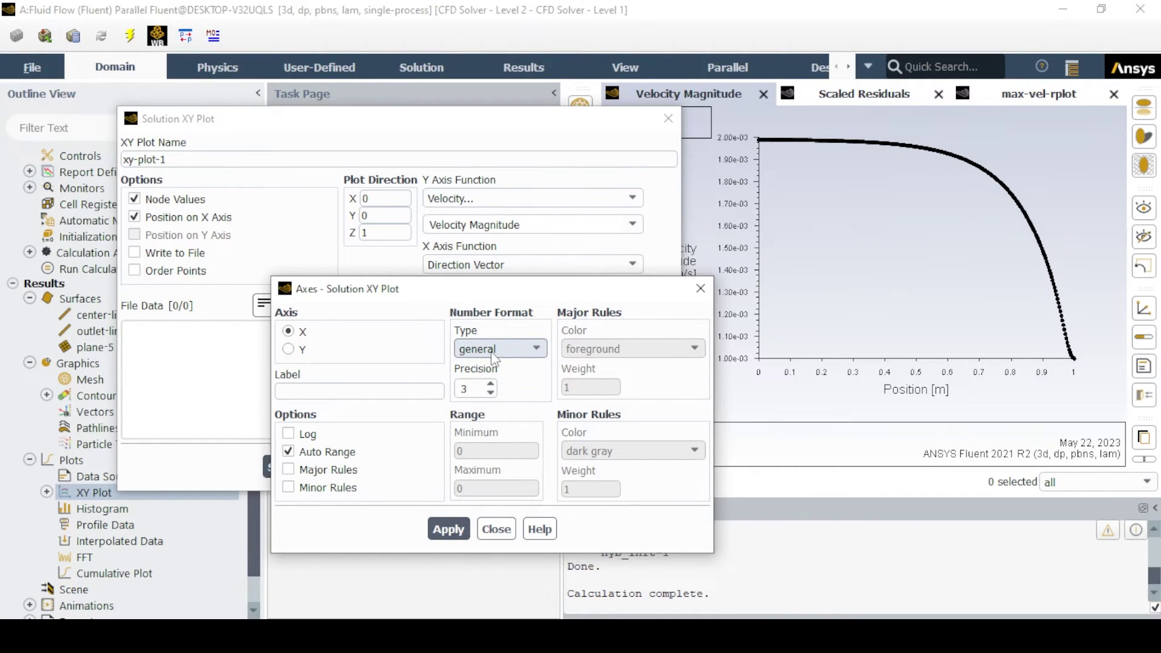
click(493, 531)
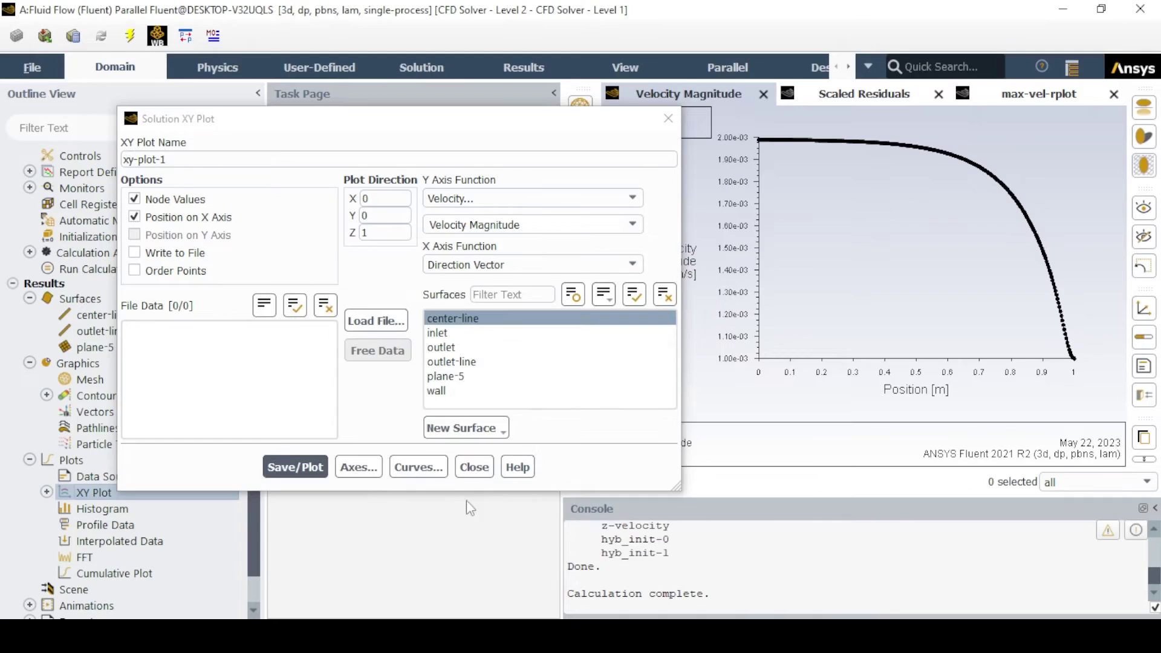
click(402, 468)
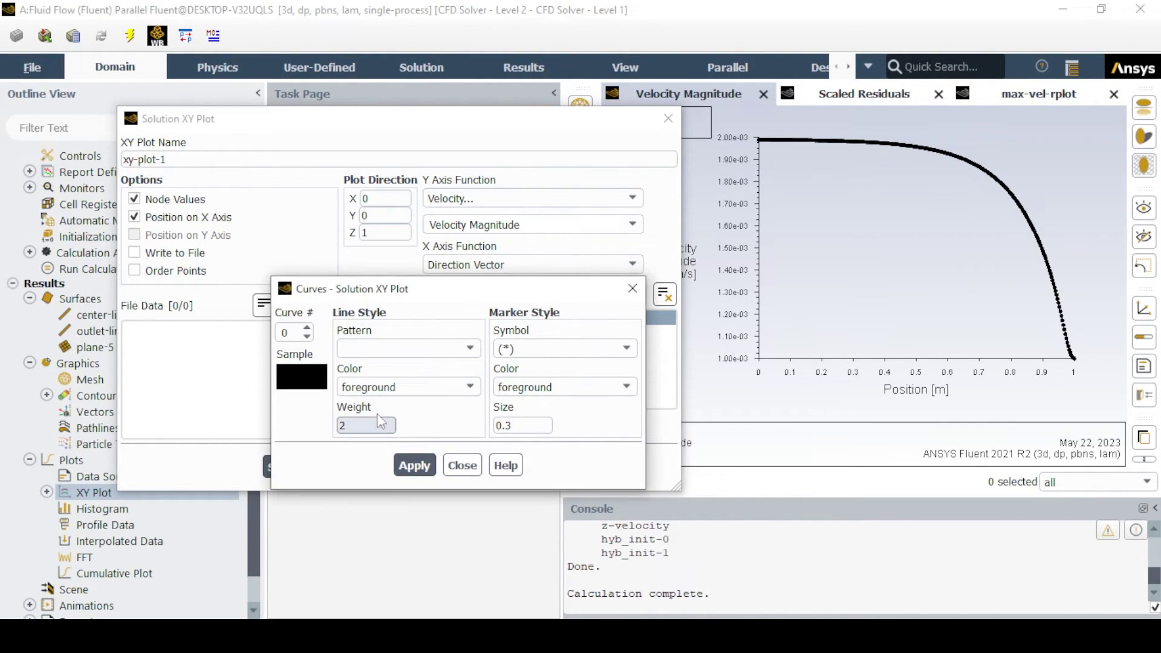
click(439, 349)
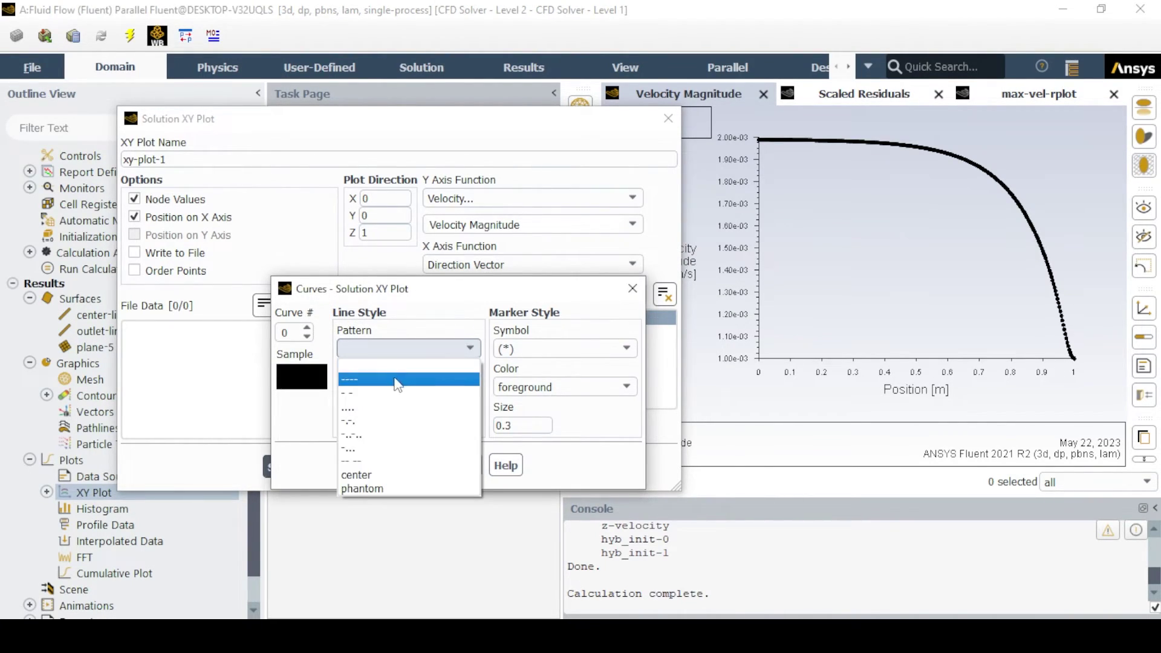
click(402, 376)
click(415, 466)
click(462, 465)
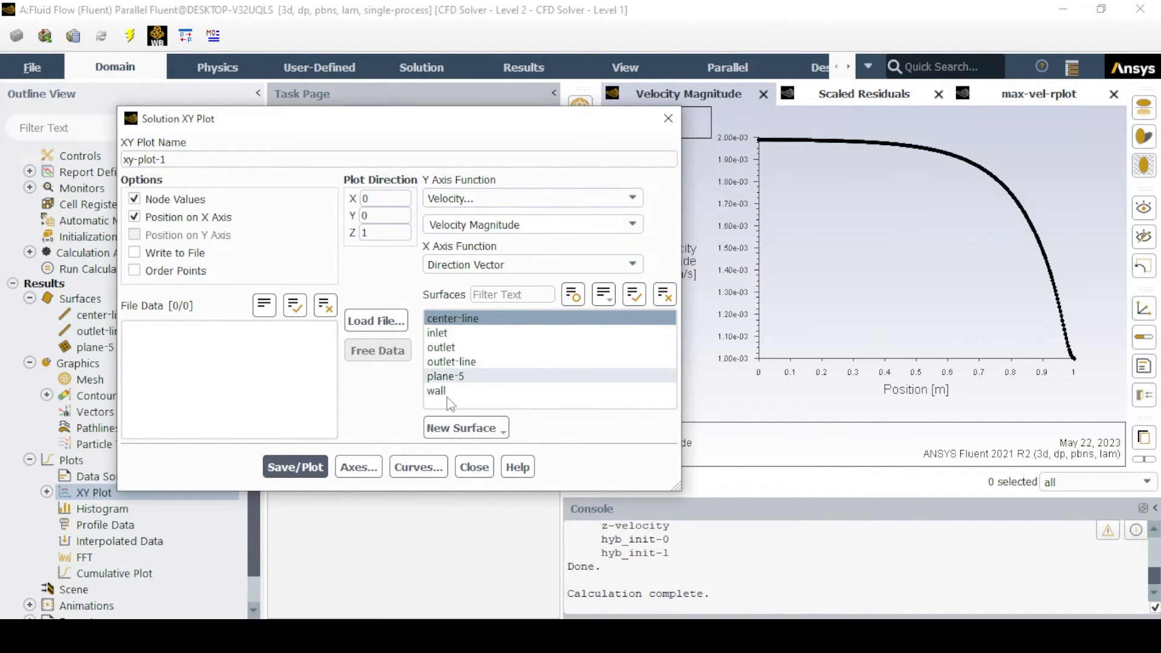
Change the curve's marker symbol, redraw the center-line velocity plot, and close the plot settings
click(418, 472)
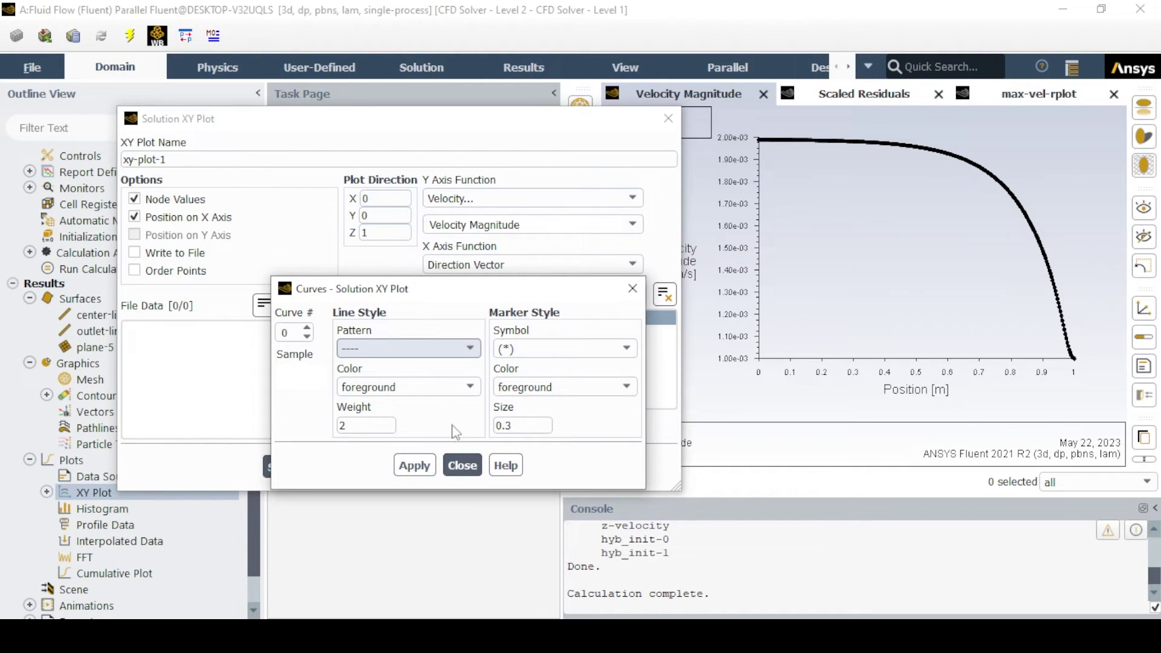
click(536, 361)
click(531, 376)
click(413, 466)
click(462, 466)
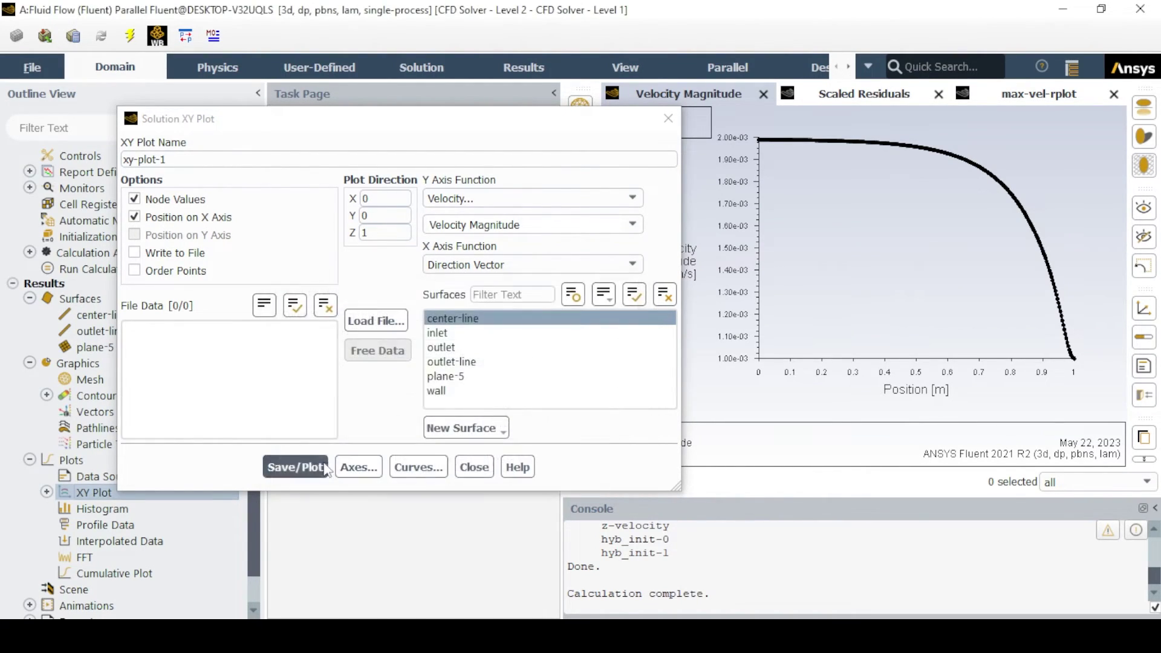
click(296, 467)
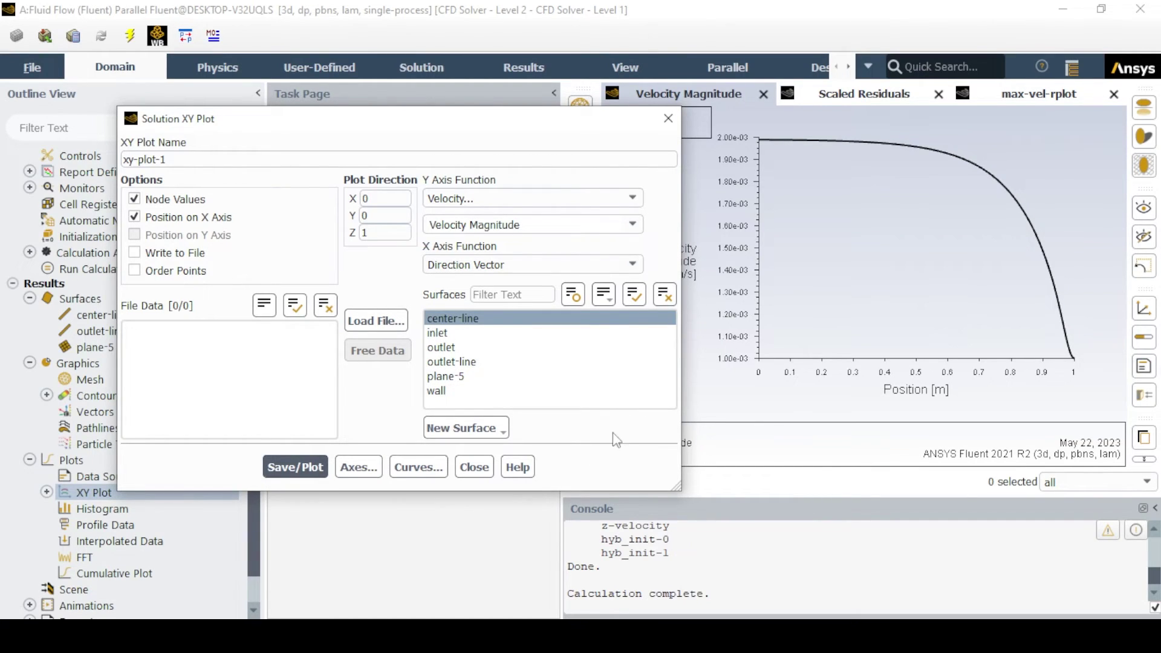
click(474, 466)
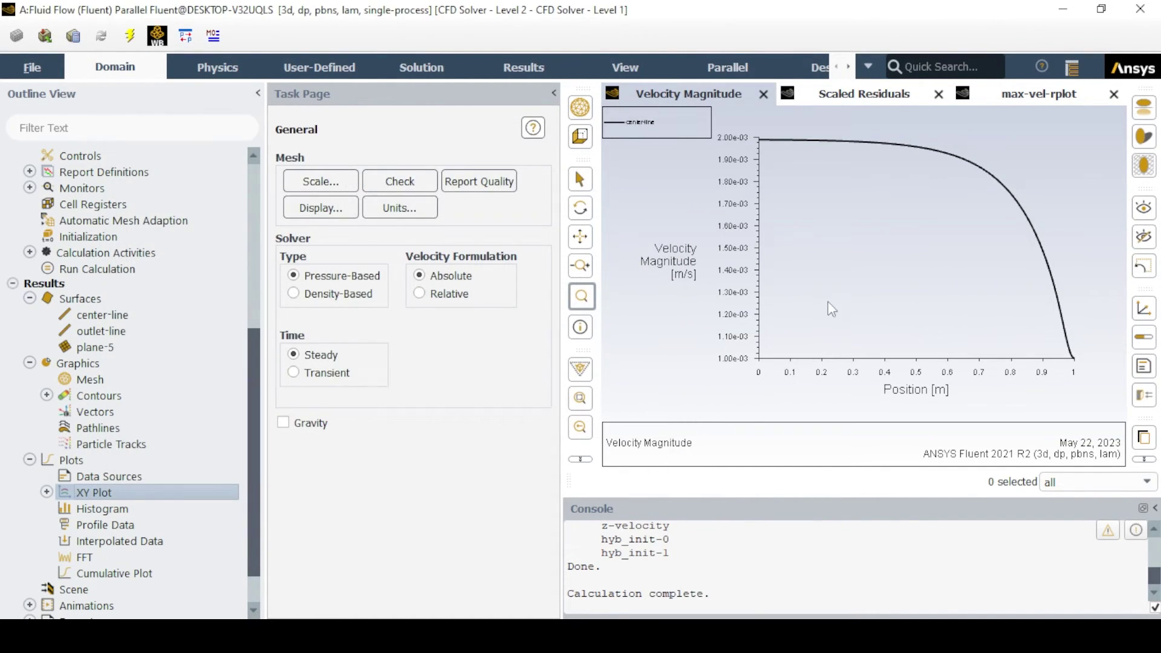
Edit xy-plot-1 to enable Write to File, browse for a save folder, then cancel
click(47, 492)
right_click(118, 509)
click(160, 323)
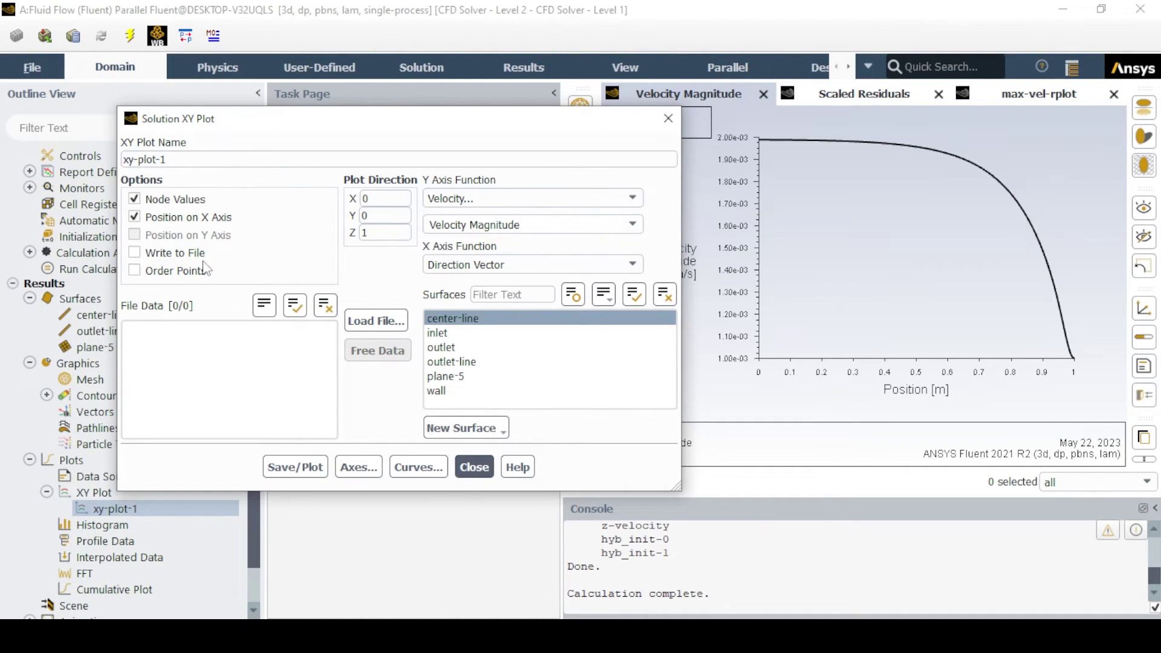
click(168, 254)
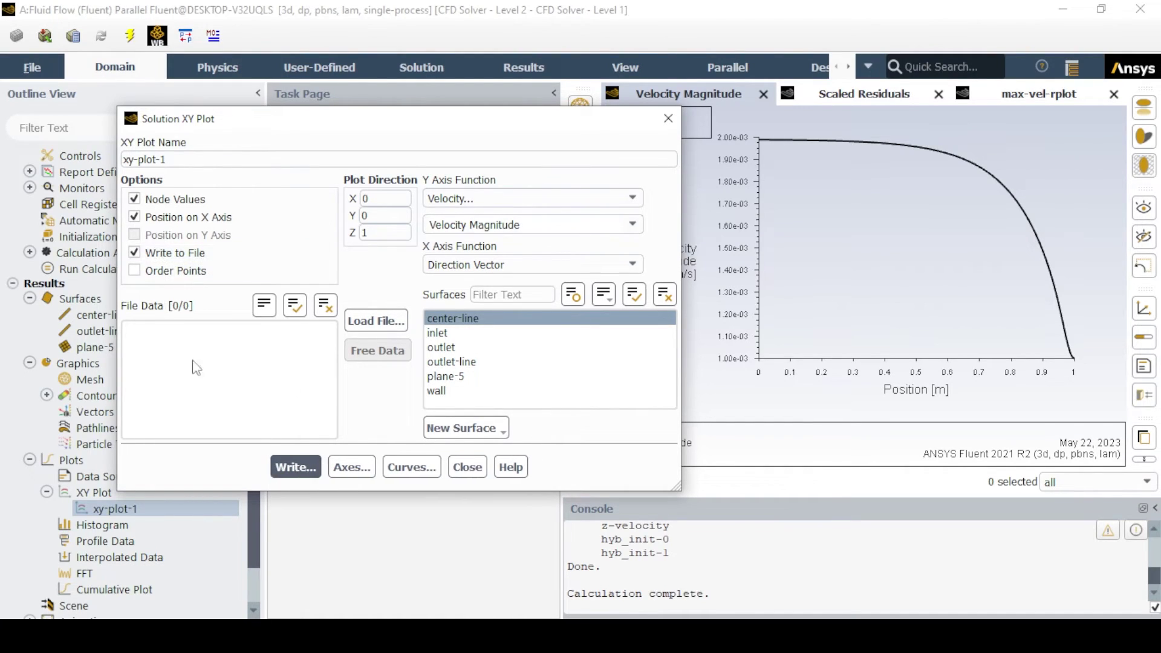
click(285, 469)
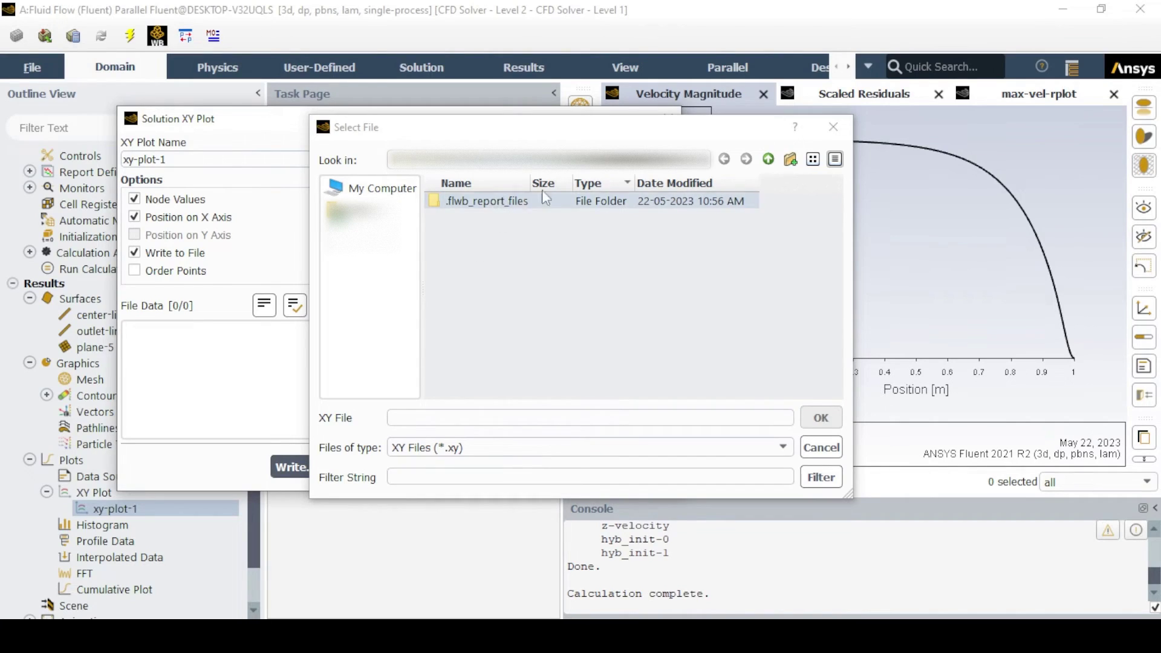
click(768, 159)
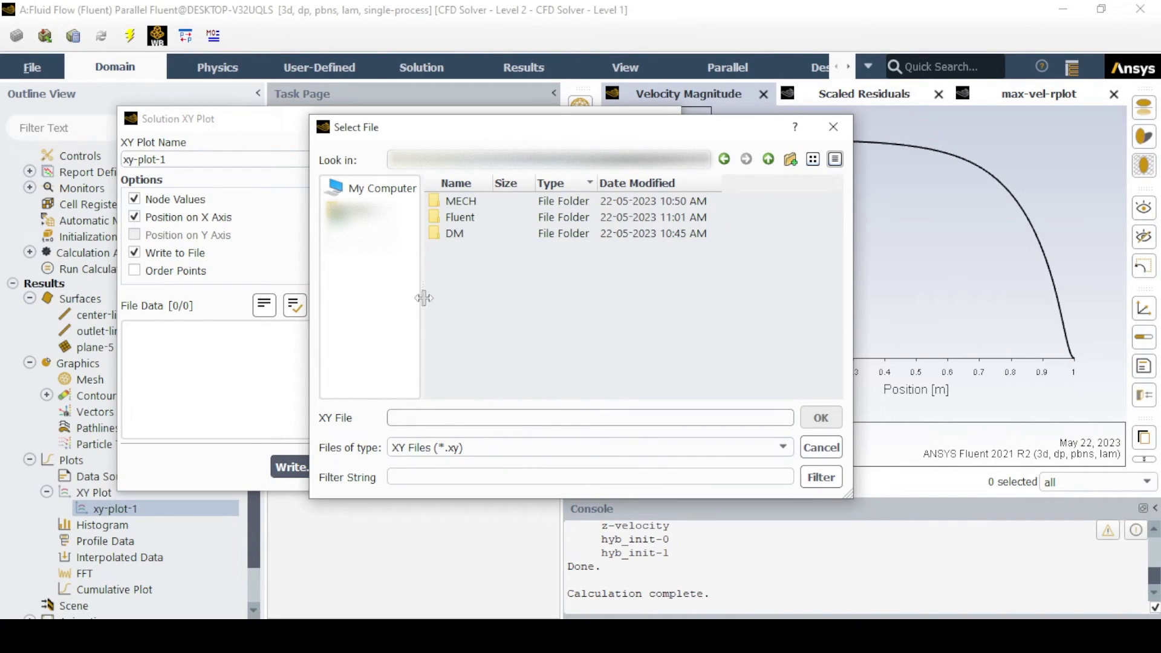
click(821, 447)
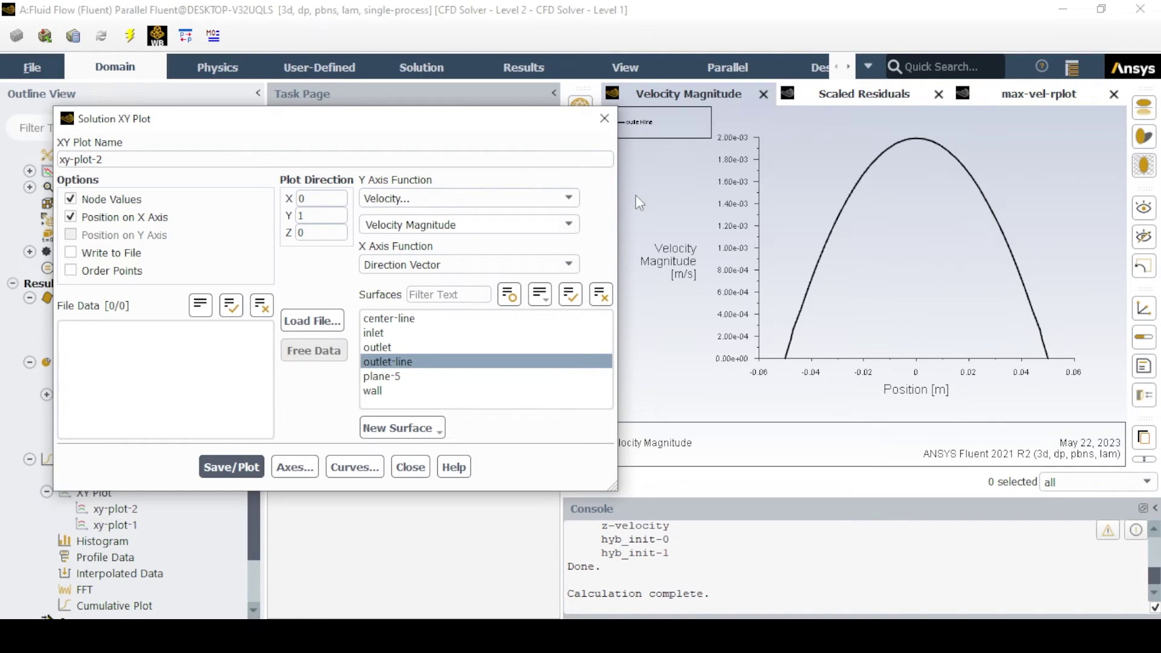
Enable Write to File for the outlet plot, dismiss the file chooser, and close the settings
click(127, 259)
click(231, 467)
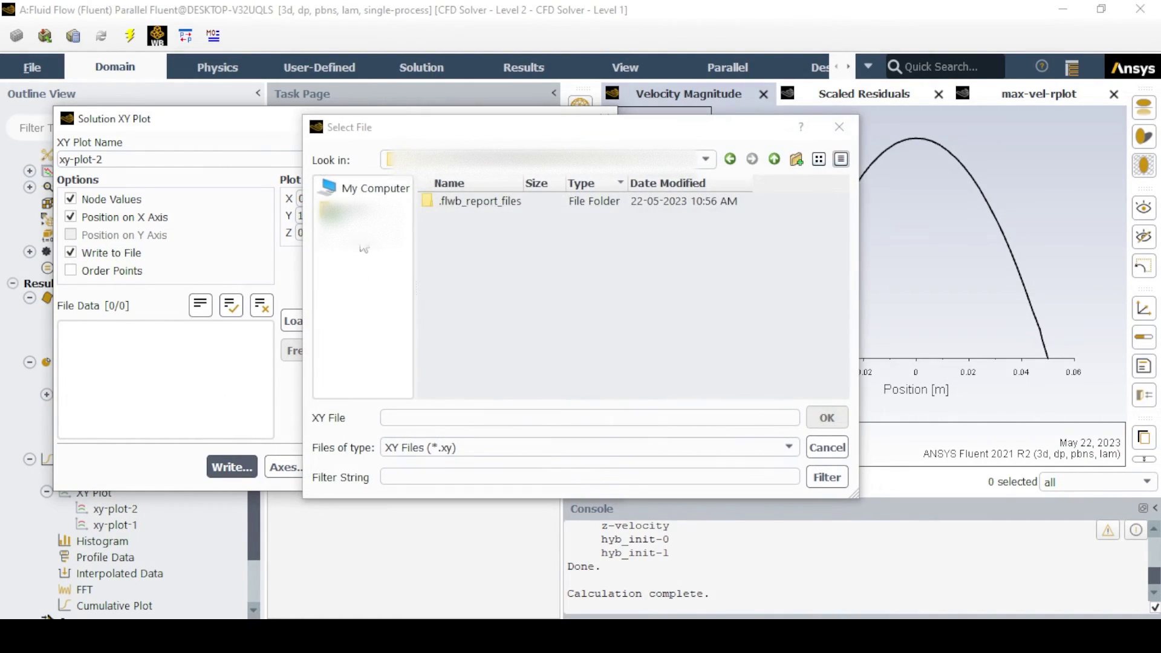
click(827, 449)
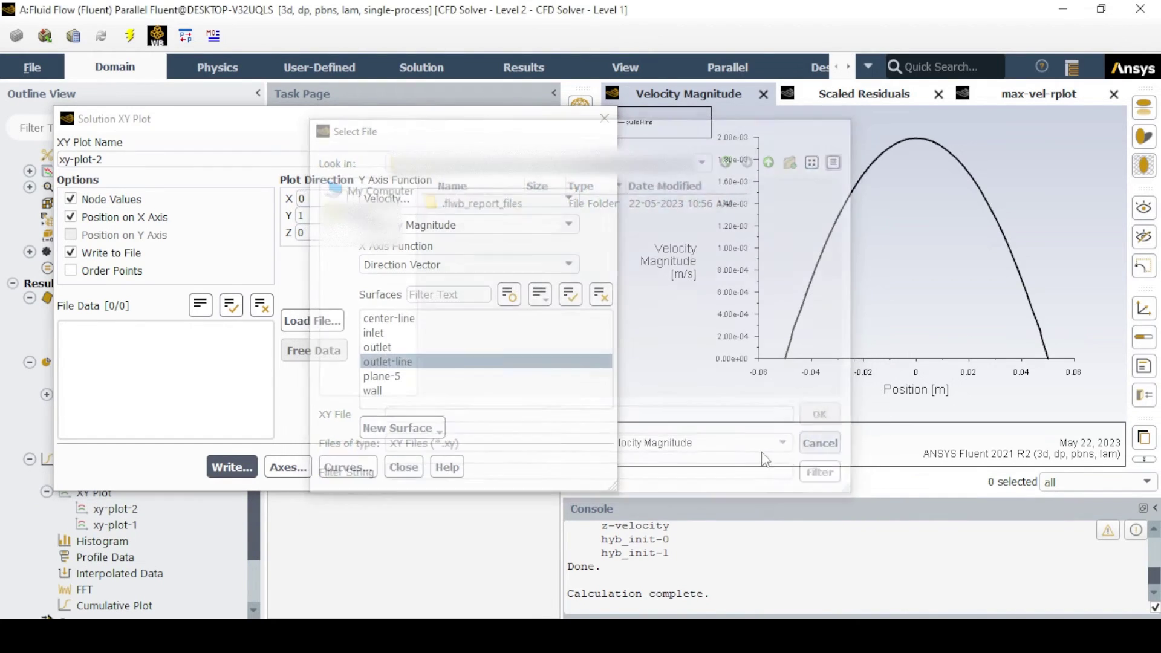
click(397, 468)
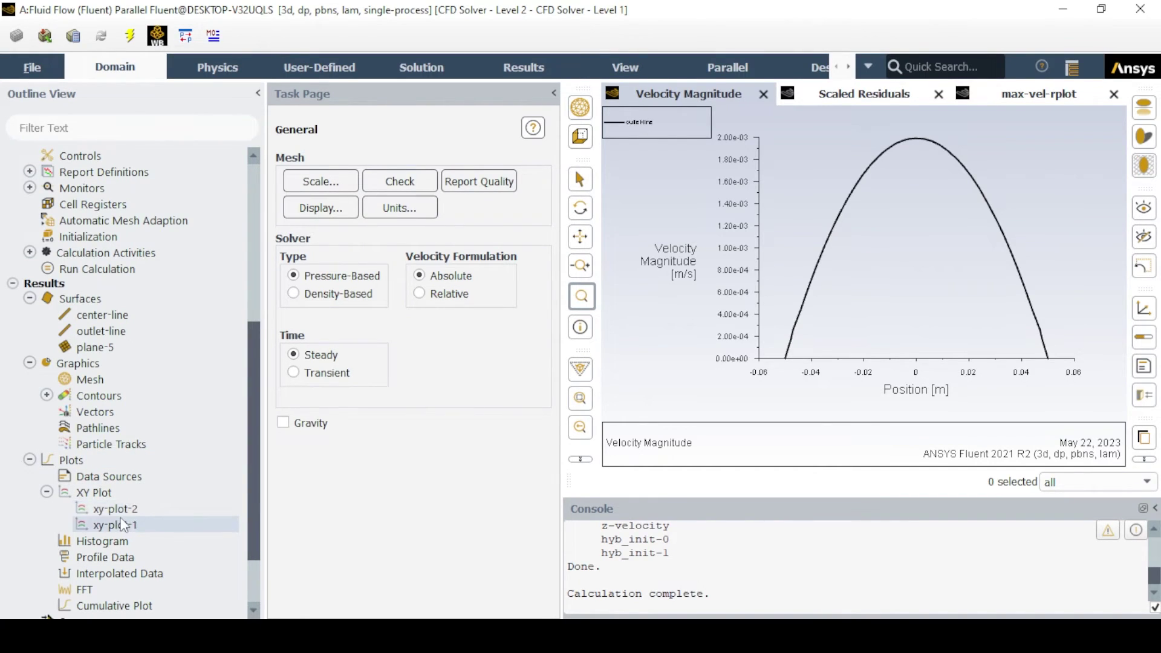
Report the area-weighted average static pressure on the mid surface, about 0.00161234 Pa
scroll(121, 521, down, 1)
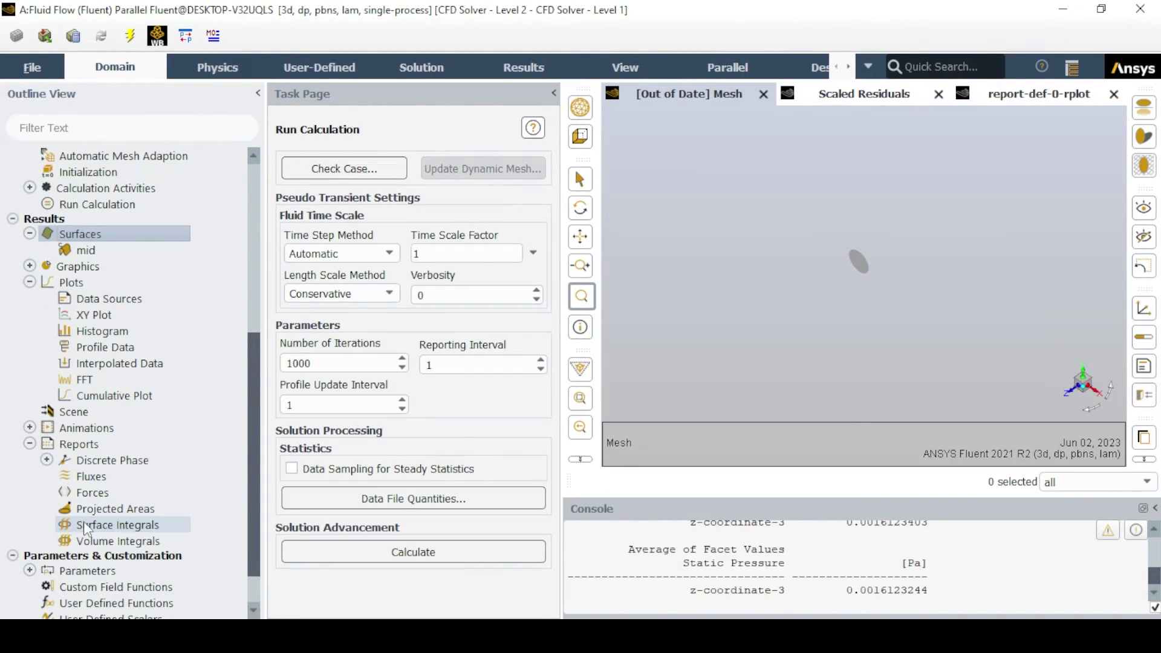
right_click(97, 525)
click(115, 537)
click(424, 182)
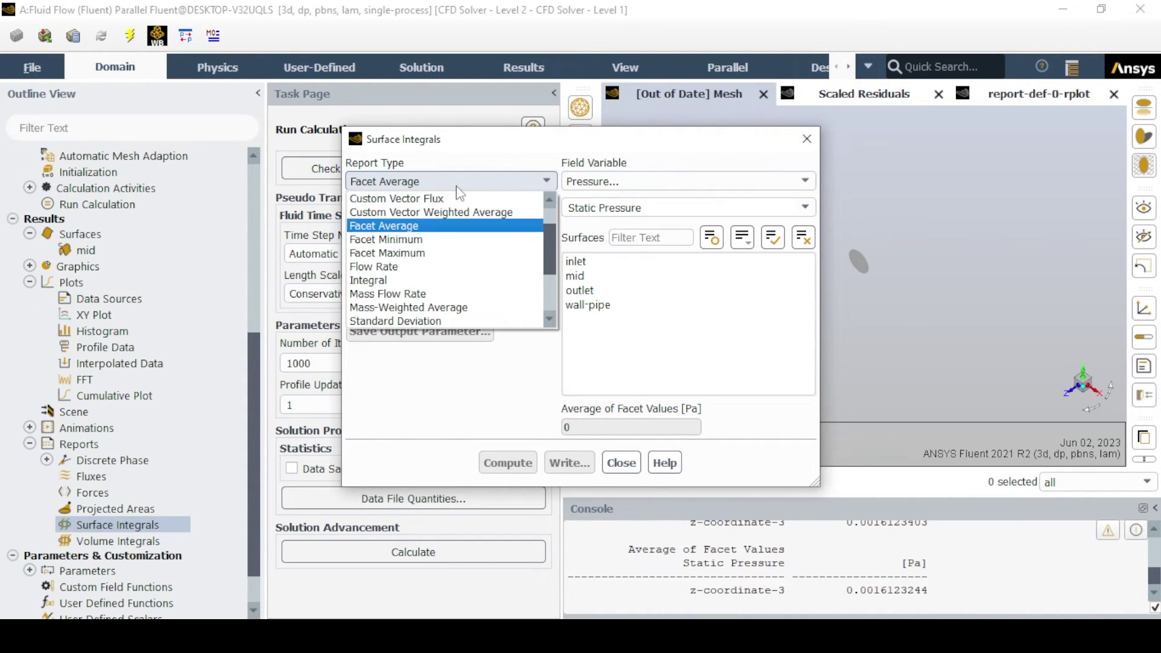
scroll(426, 254, down, 1)
scroll(427, 242, up, 2)
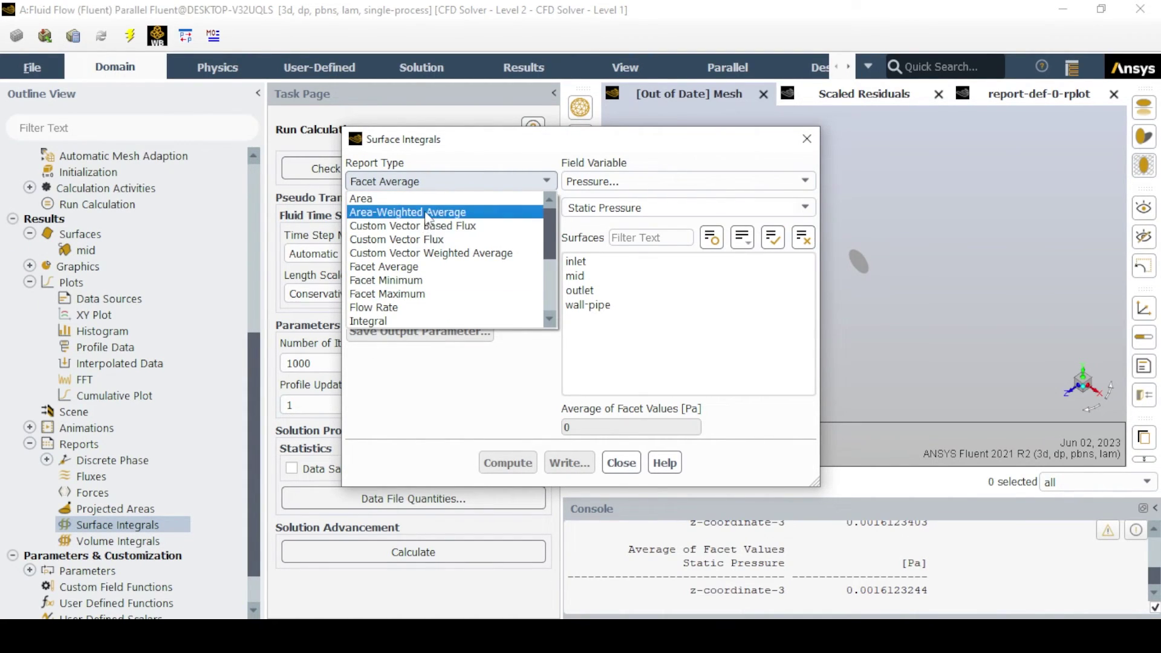
click(426, 212)
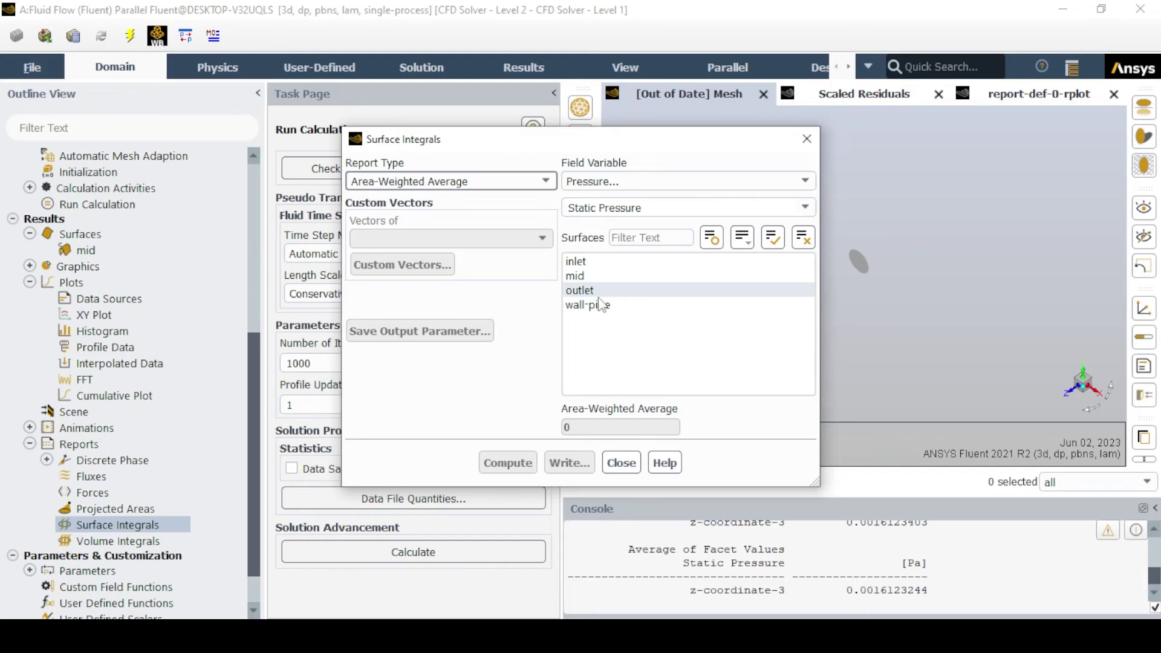
click(590, 275)
click(524, 463)
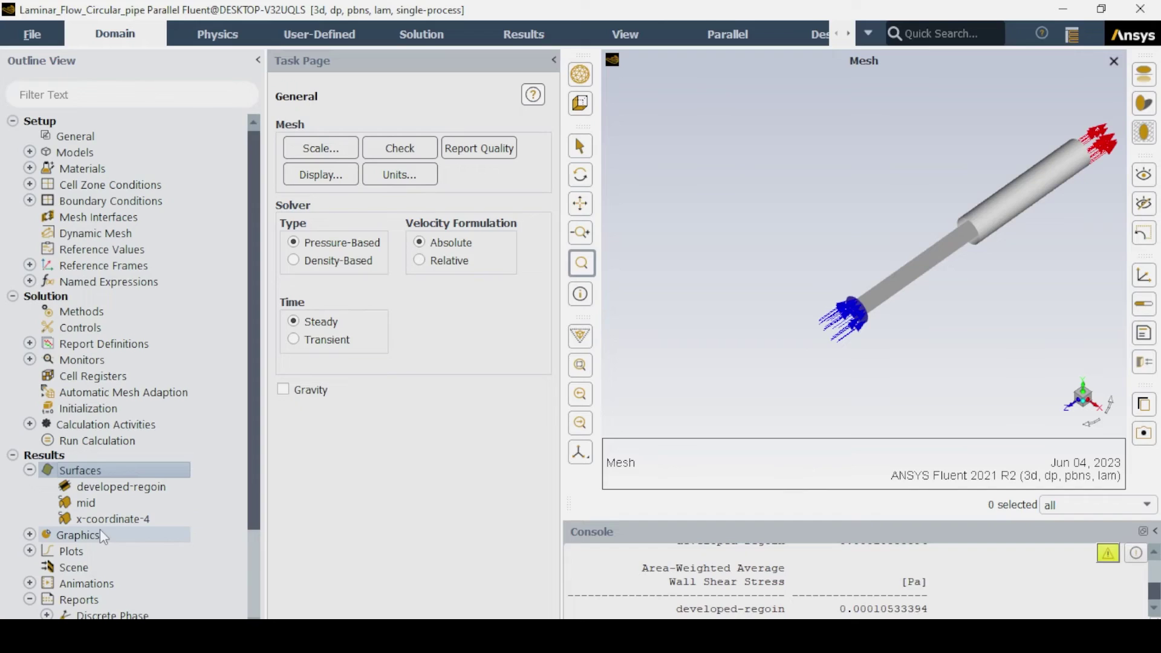
Compute the area-weighted average wall shear stress on developed-regoin, 8.0246647e-05 Pa
scroll(121, 484, down, 1)
right_click(94, 568)
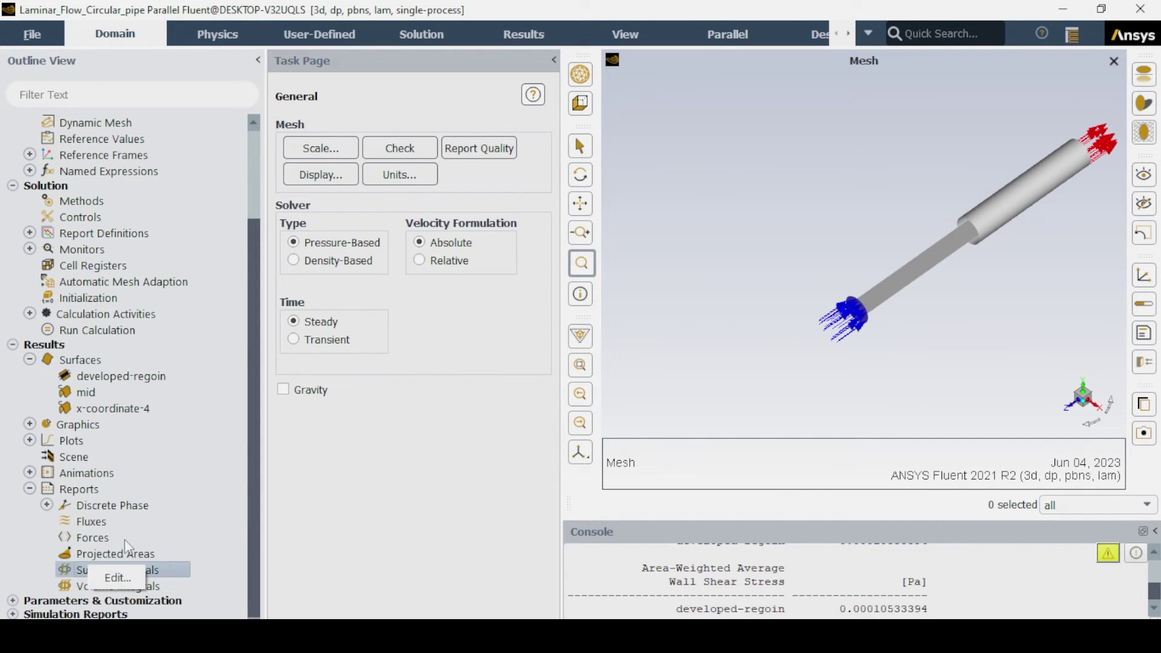
click(118, 578)
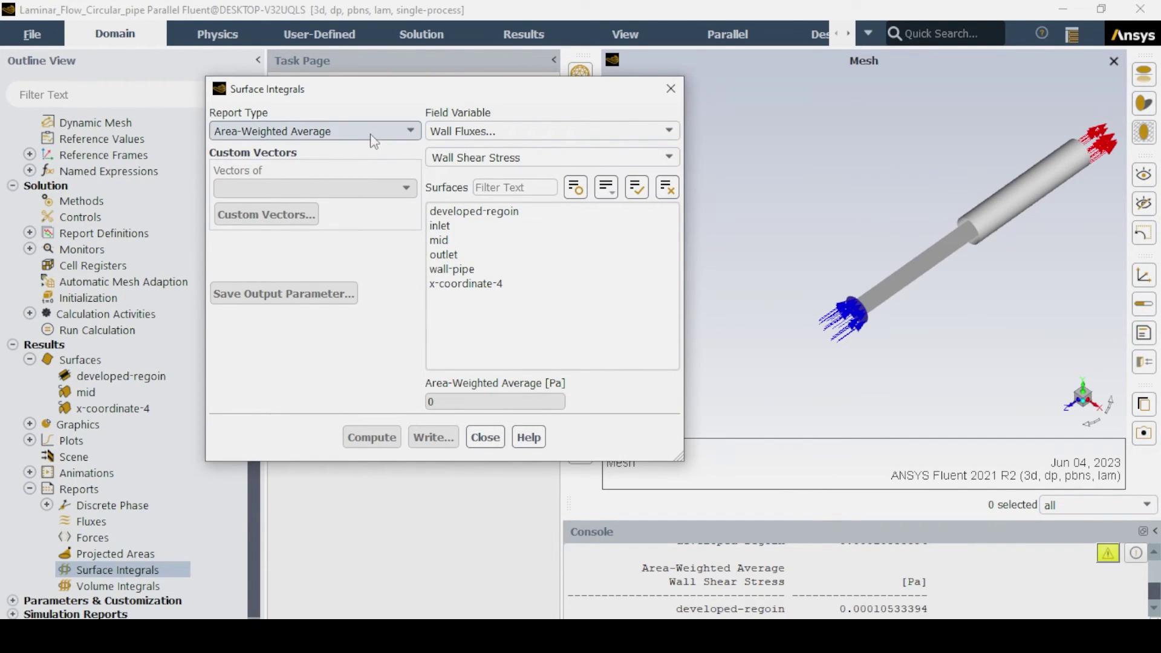
click(472, 211)
click(372, 437)
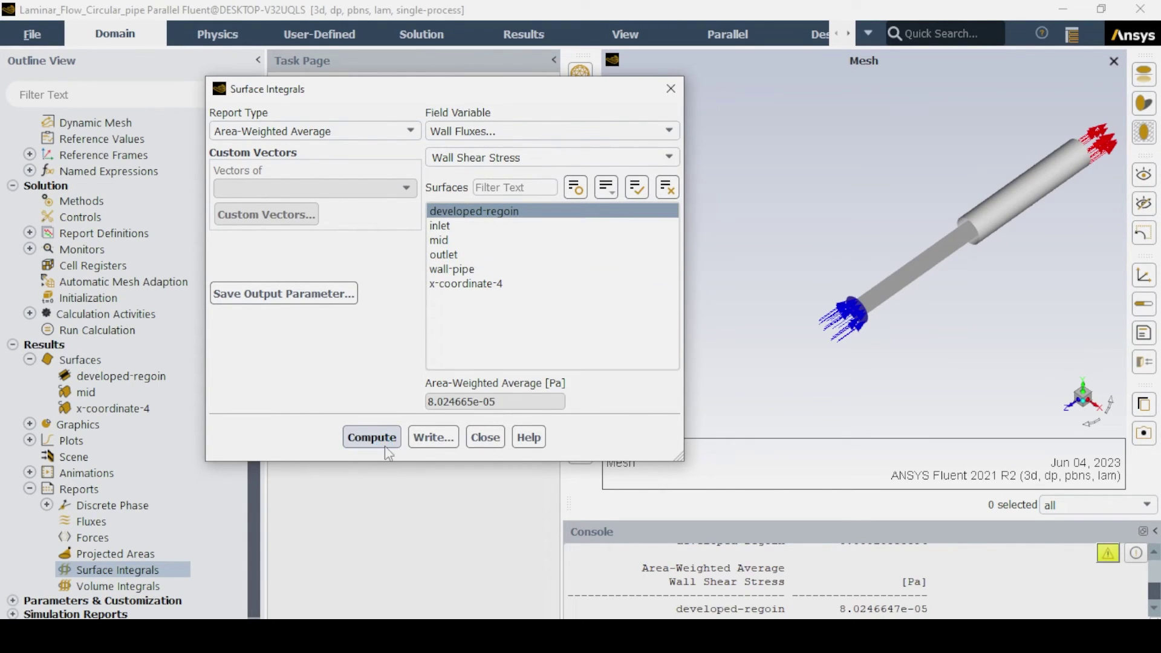
Select the value 8.0246647e-05 in the console and close the Surface Integrals report
click(848, 603)
triple_click(849, 603)
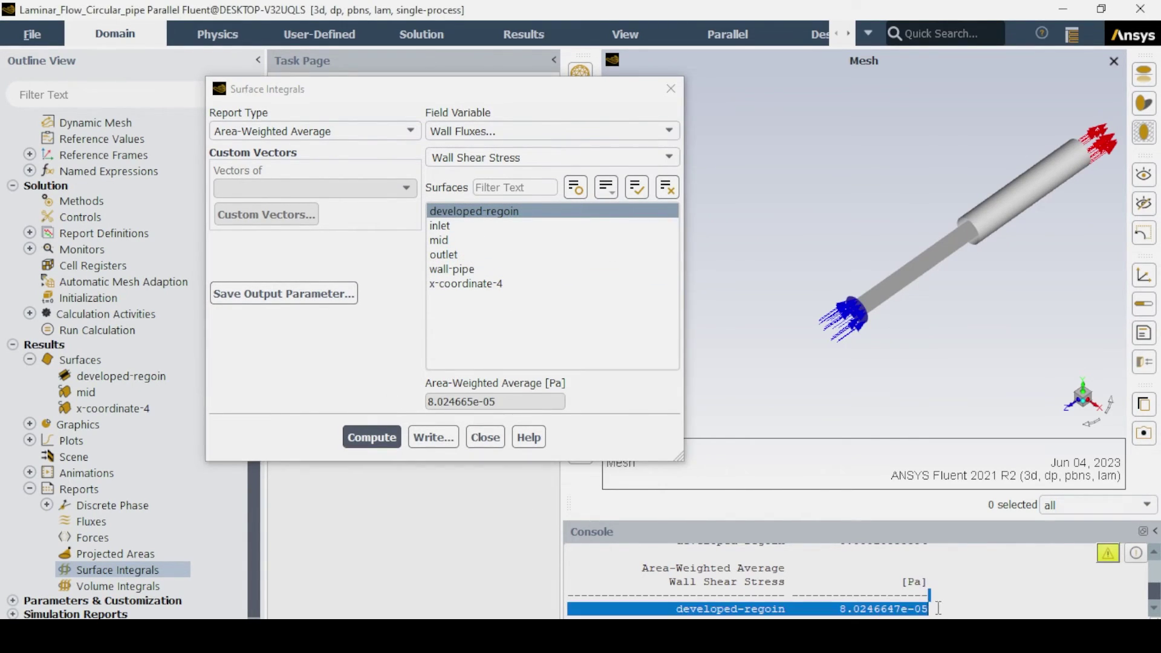
drag(939, 606, 833, 609)
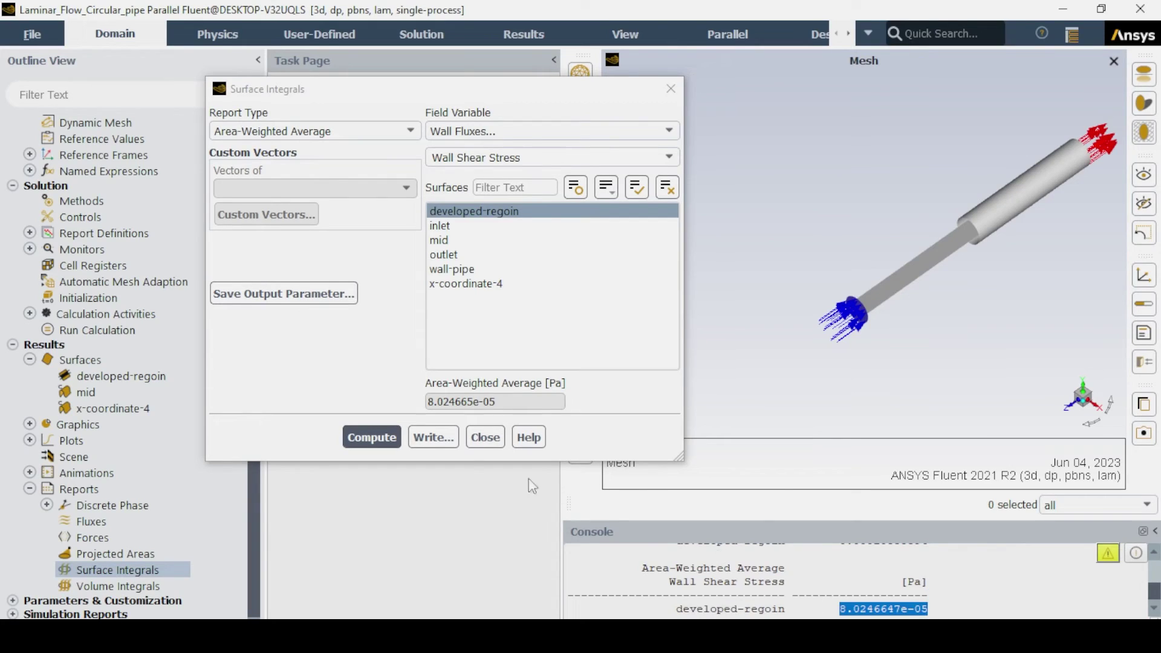
click(496, 445)
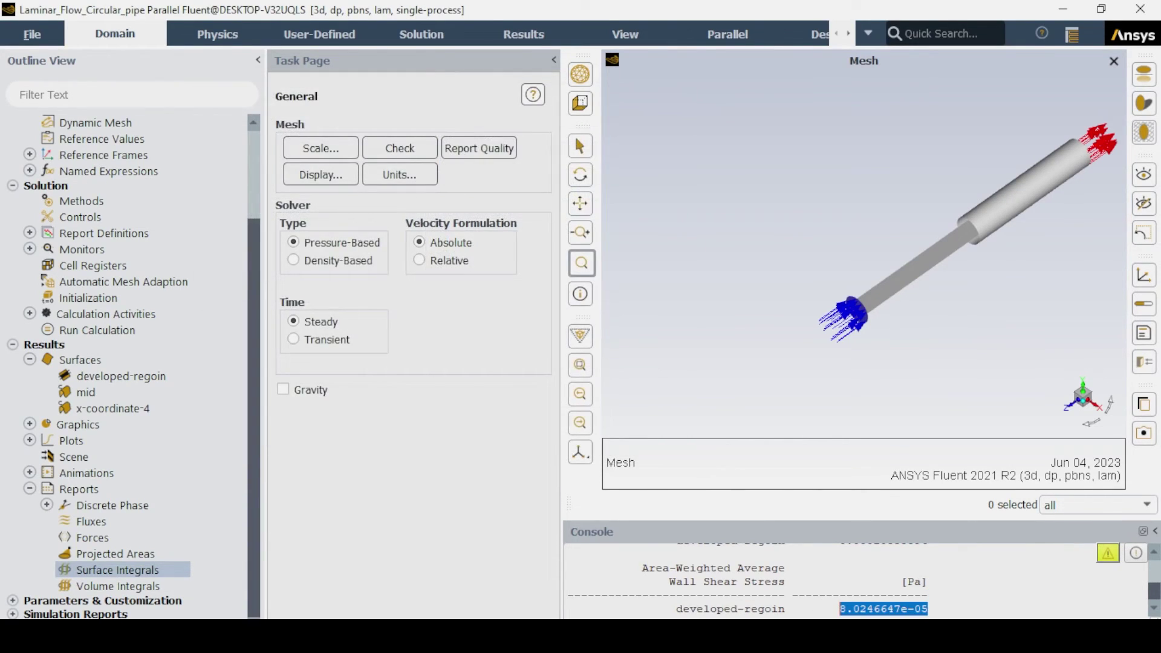